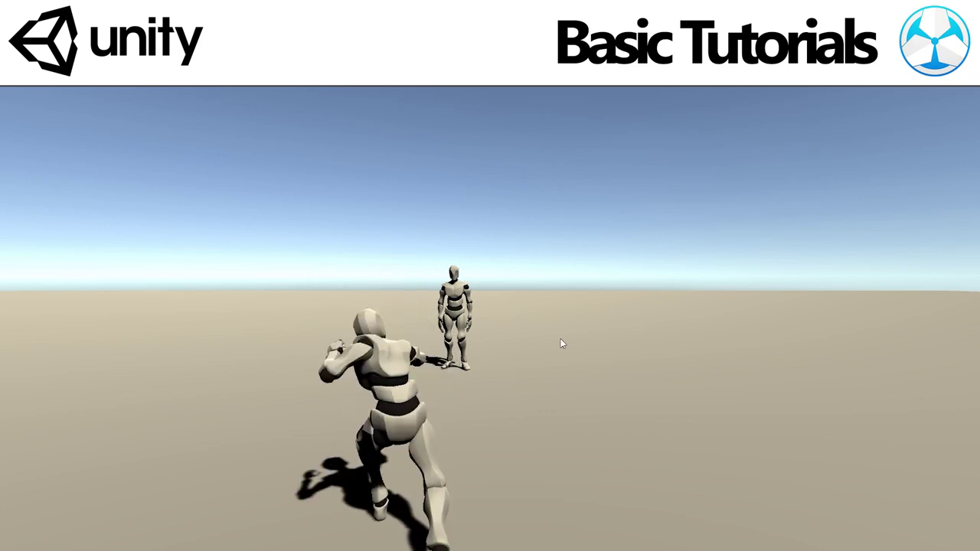
key(w)
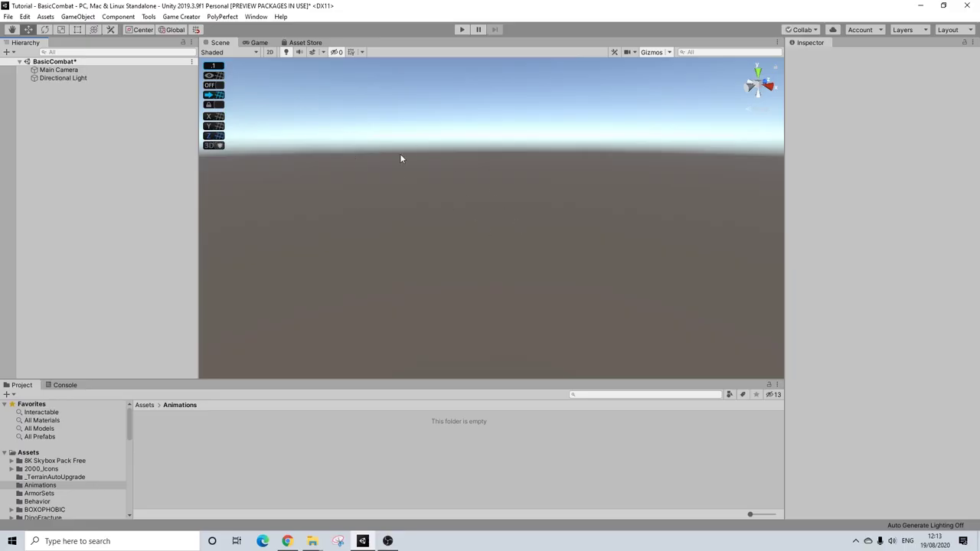
Add a 3D plane to the scene and set its X and Z scale to 10
right_click(28, 105)
mouse_move(105, 235)
click(151, 292)
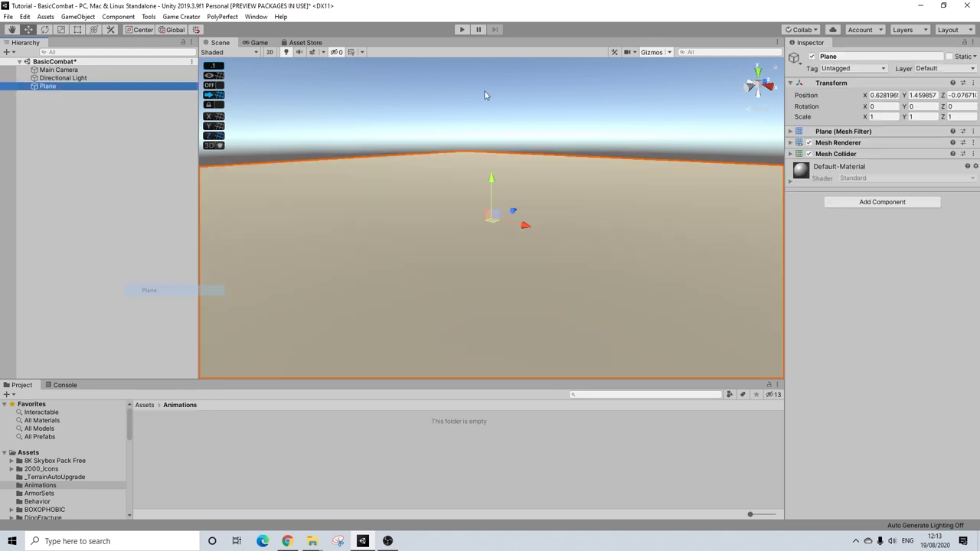
click(880, 116)
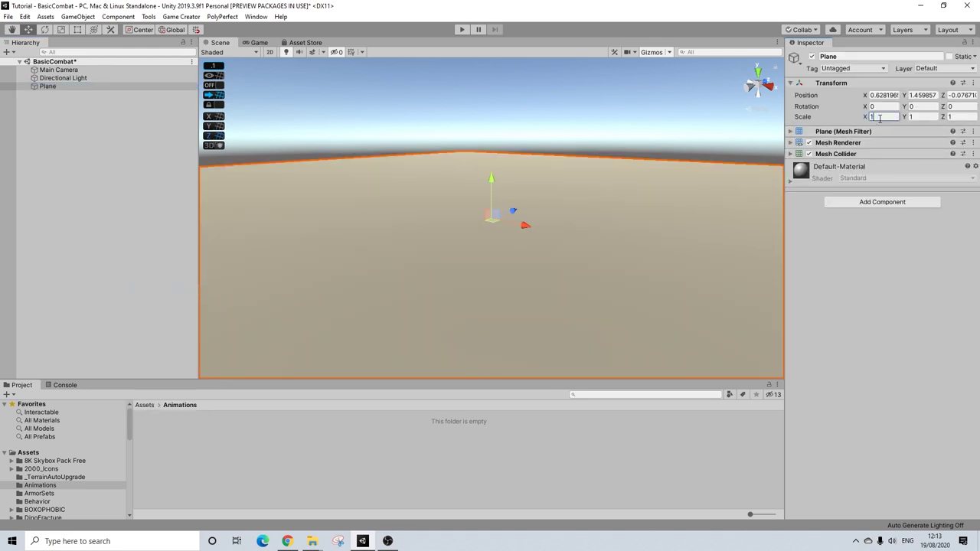
text(10)
key(Tab)
key(Tab)
text(10)
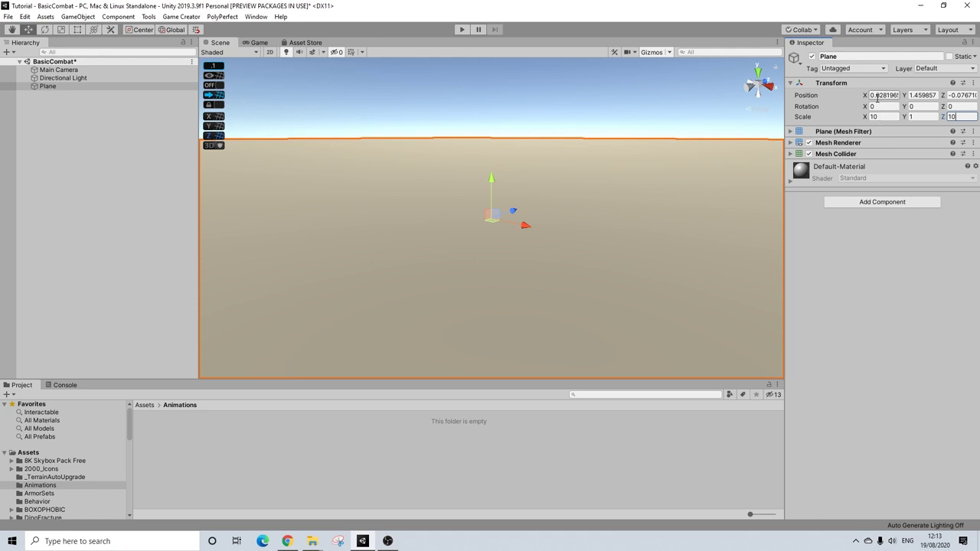
Set the plane's position to 0 on the X, Y and Z axes
click(878, 95)
text(0)
key(Tab)
text(0)
key(Tab)
text(0)
key(Return)
Add a Game Creator Camera Motor and assign it as the Main Camera's current camera motor
right_click(124, 99)
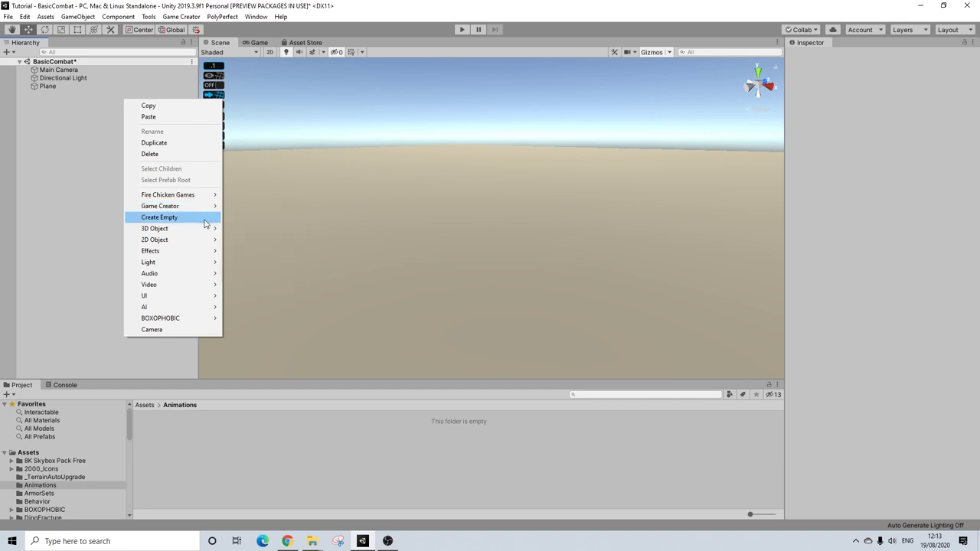
mouse_move(211, 207)
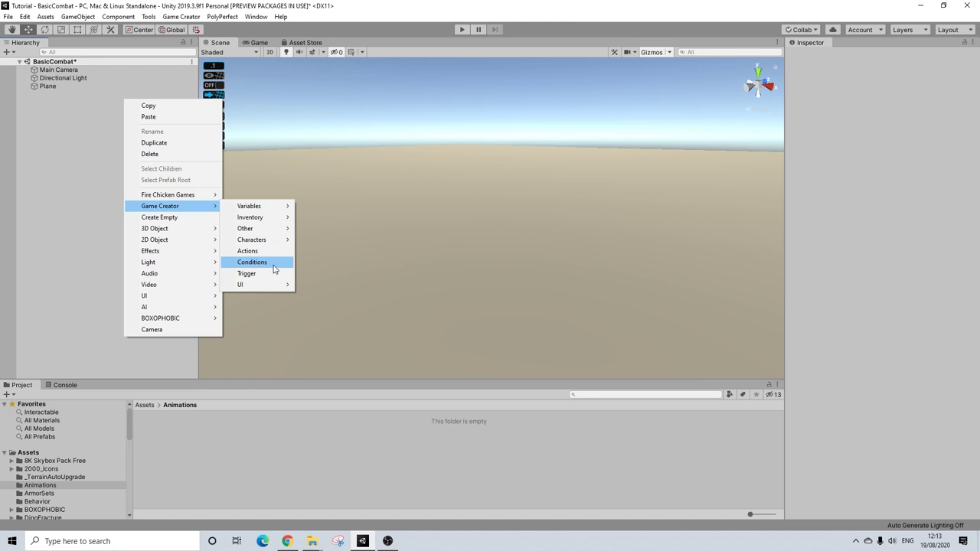
mouse_move(282, 232)
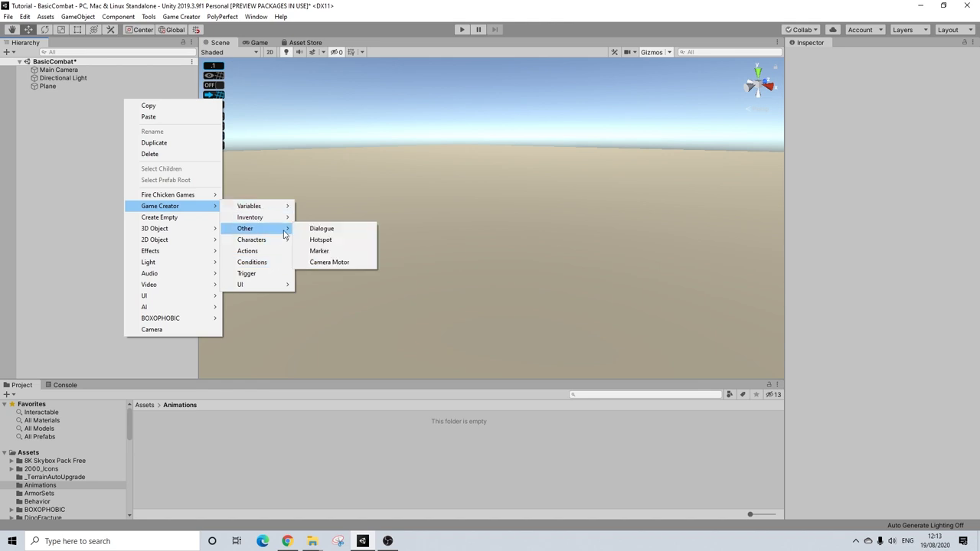
click(331, 261)
drag(52, 81, 919, 419)
click(57, 70)
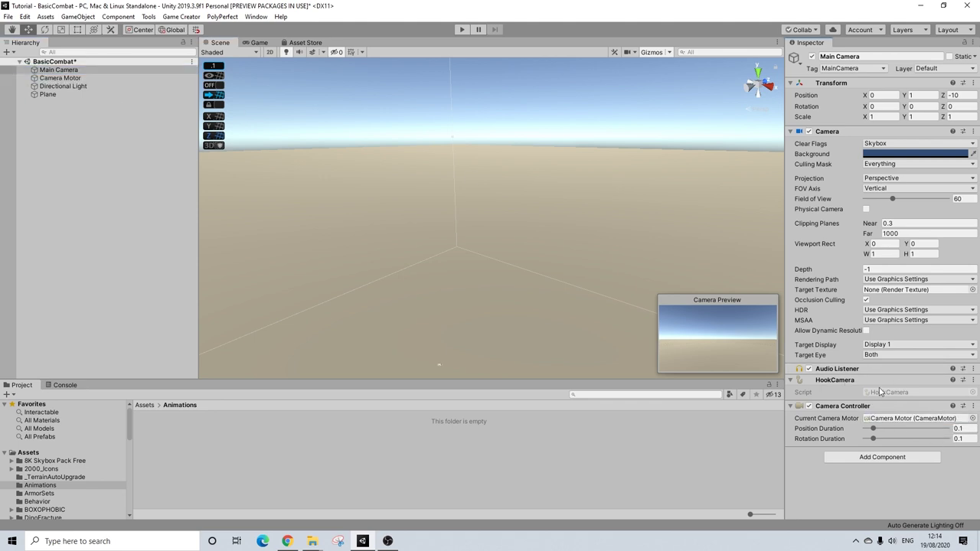
Set up the Camera Motor as an Adventure Camera with a target offset of X 0.6 and Y 1.5
click(57, 78)
click(920, 208)
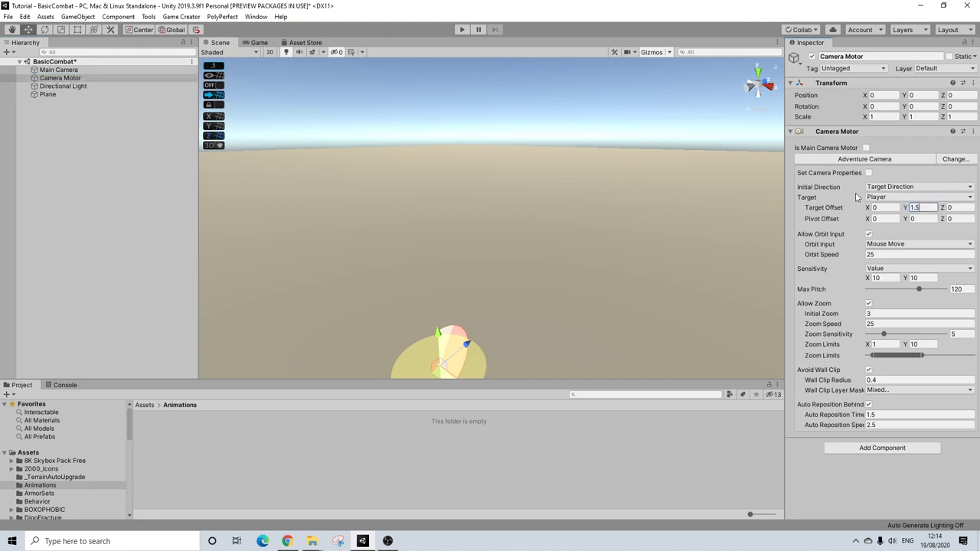
text(.5)
click(882, 207)
double_click(878, 207)
Disable the Camera Motor's orbit input and zoom, and set its auto reposition time and speed to 0.5
click(869, 233)
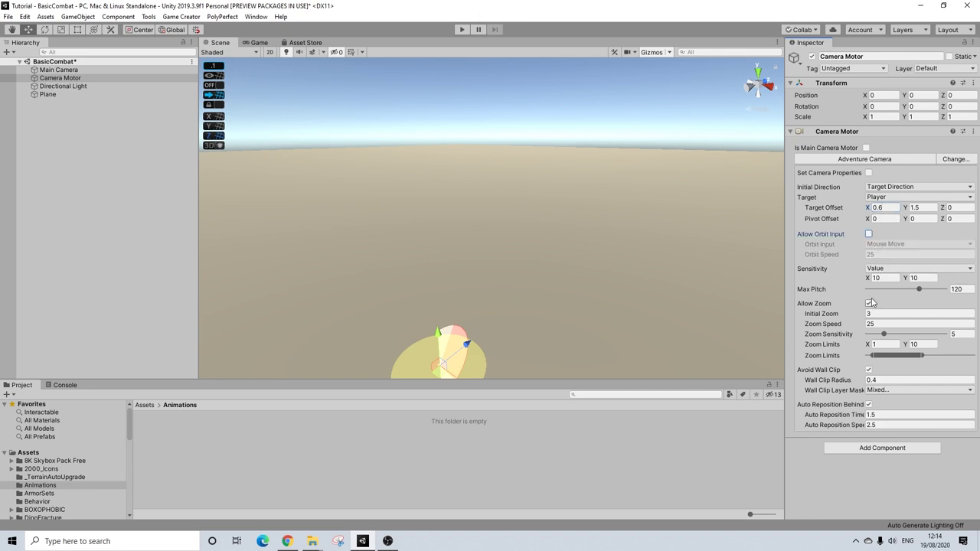
click(869, 304)
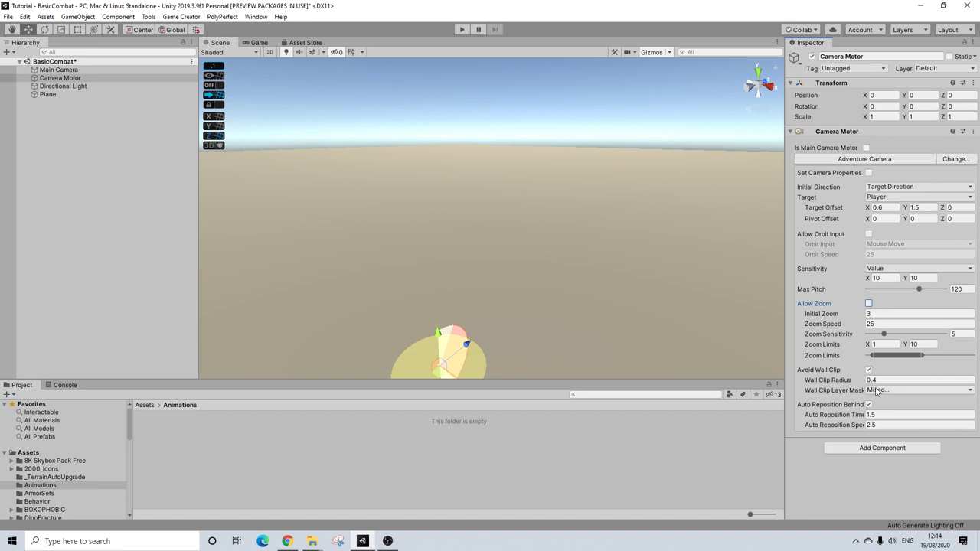
click(919, 416)
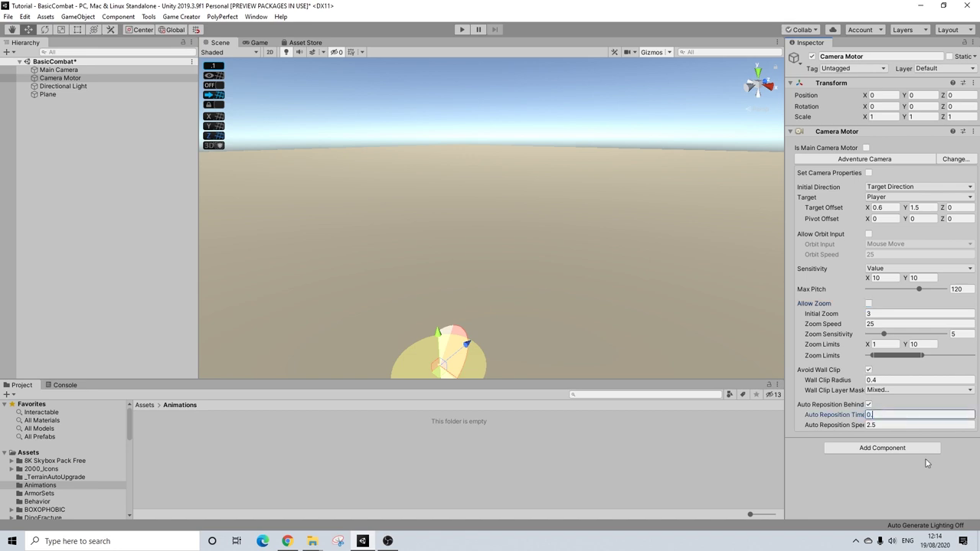
key(Tab)
text(0)
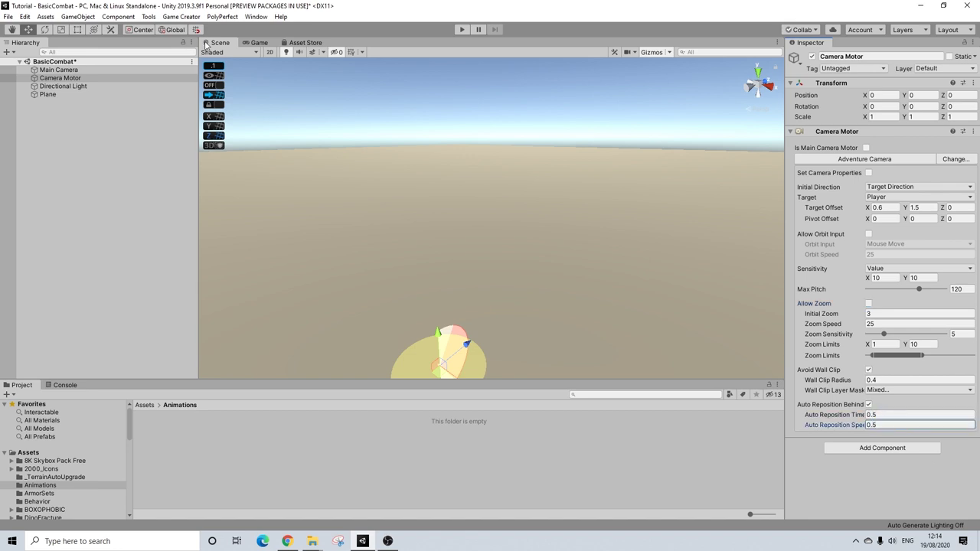
Add a Game Creator Player character to the scene
right_click(59, 120)
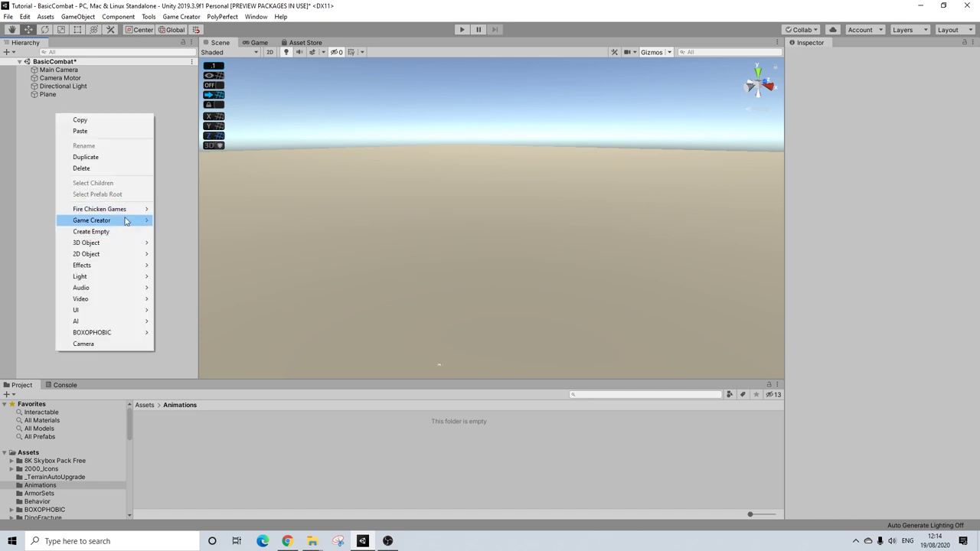
mouse_move(127, 220)
mouse_move(205, 257)
click(244, 265)
Add a Game Creator Character and move it in front of the player to about Z 3.2
right_click(65, 146)
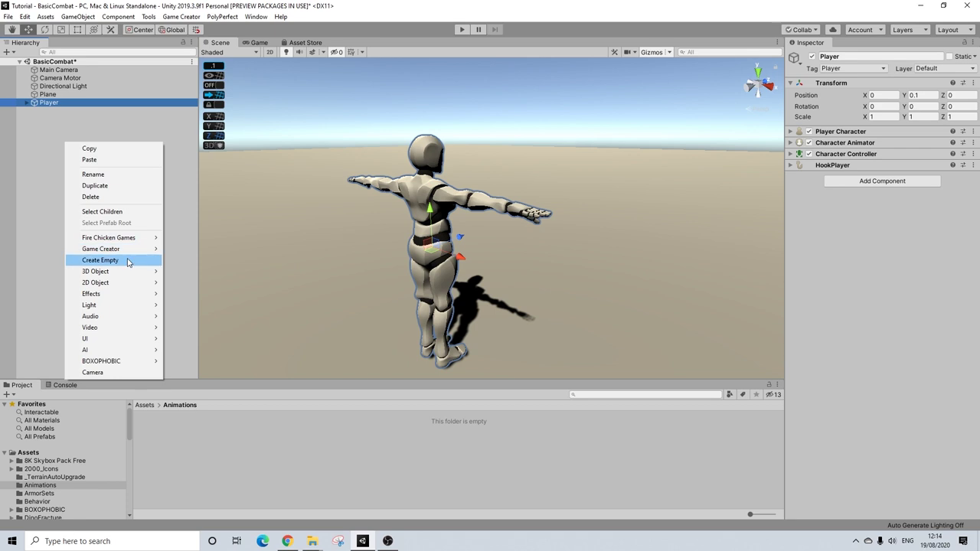
mouse_move(146, 249)
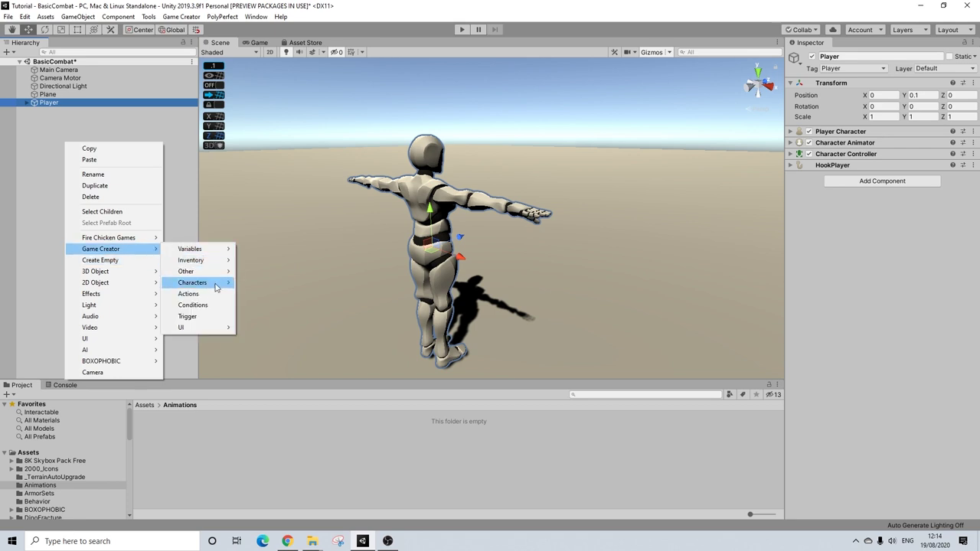
mouse_move(214, 282)
click(260, 284)
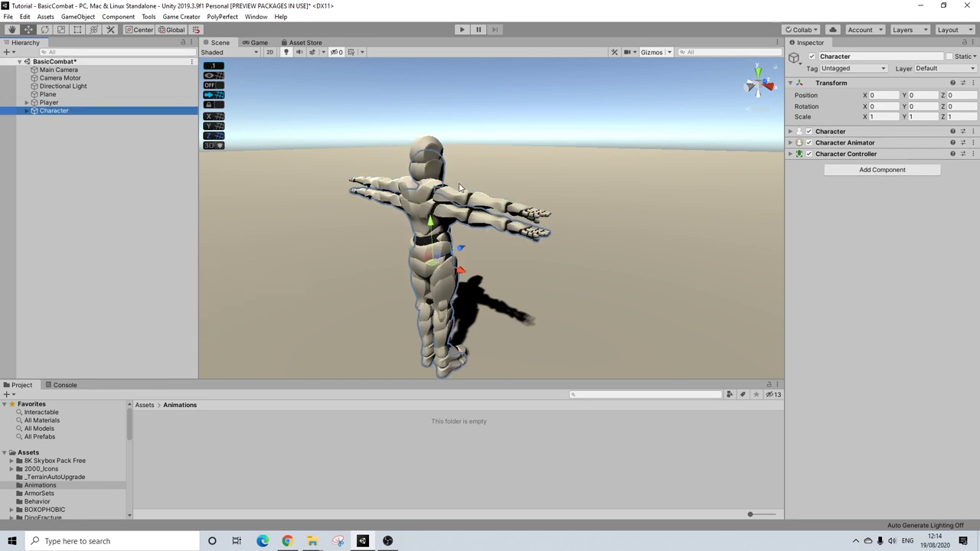
drag(464, 249, 723, 176)
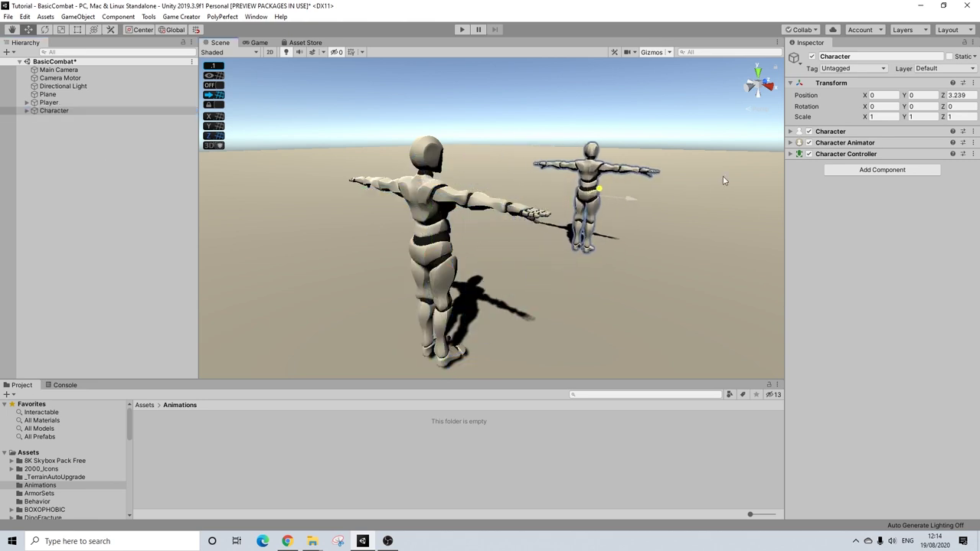
Rotate the character 180 degrees on Y to face the player and move it to about X 1.75, Z 5.3
click(44, 29)
drag(617, 201, 529, 176)
click(29, 29)
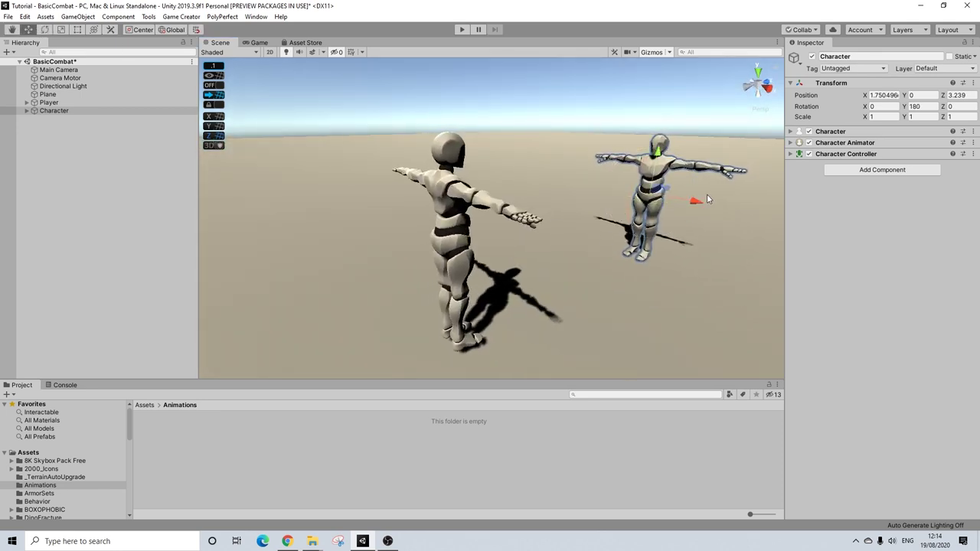
drag(668, 186, 732, 170)
scroll(562, 220, down, 3)
middle_drag(562, 220, 500, 238)
Create a Game Creator simple character state asset in the Animations folder
click(49, 102)
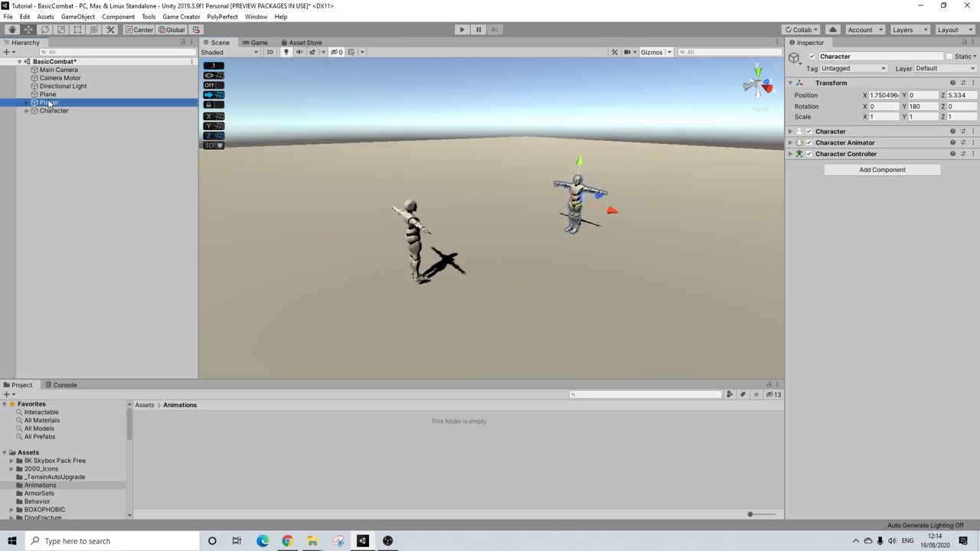
right_click(148, 448)
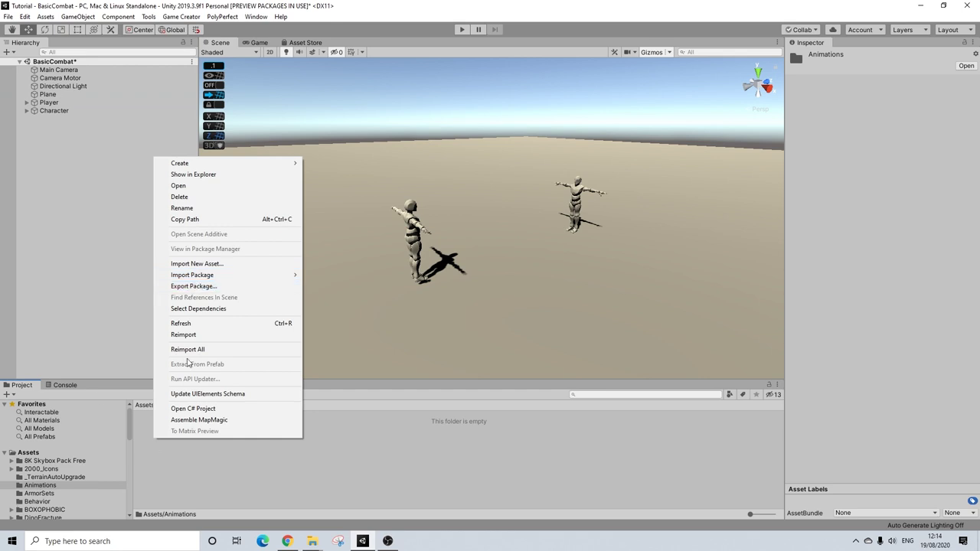
mouse_move(279, 163)
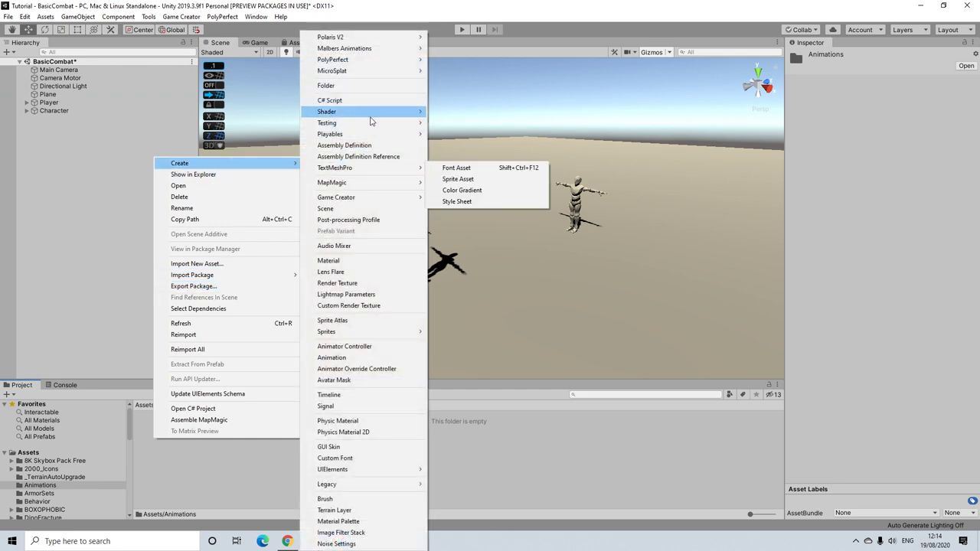
mouse_move(402, 201)
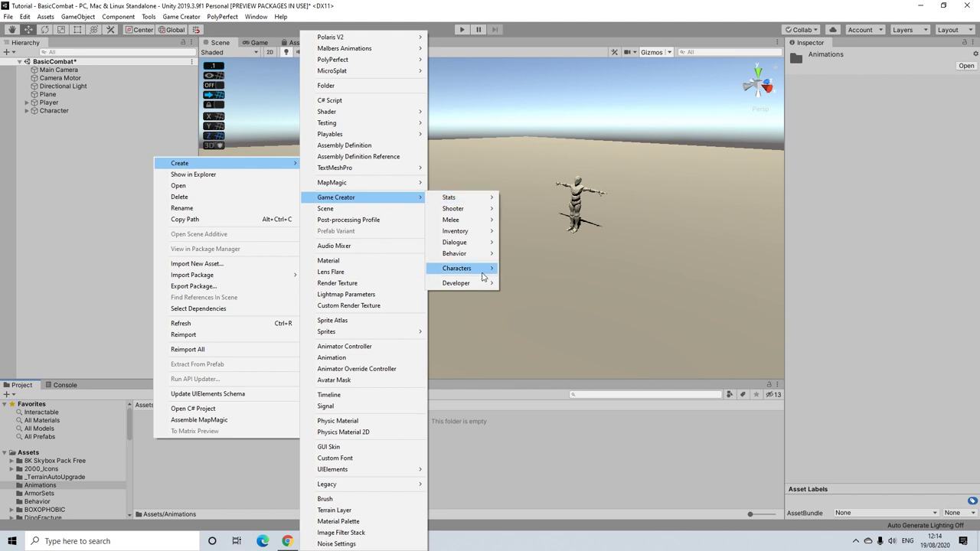
click(536, 268)
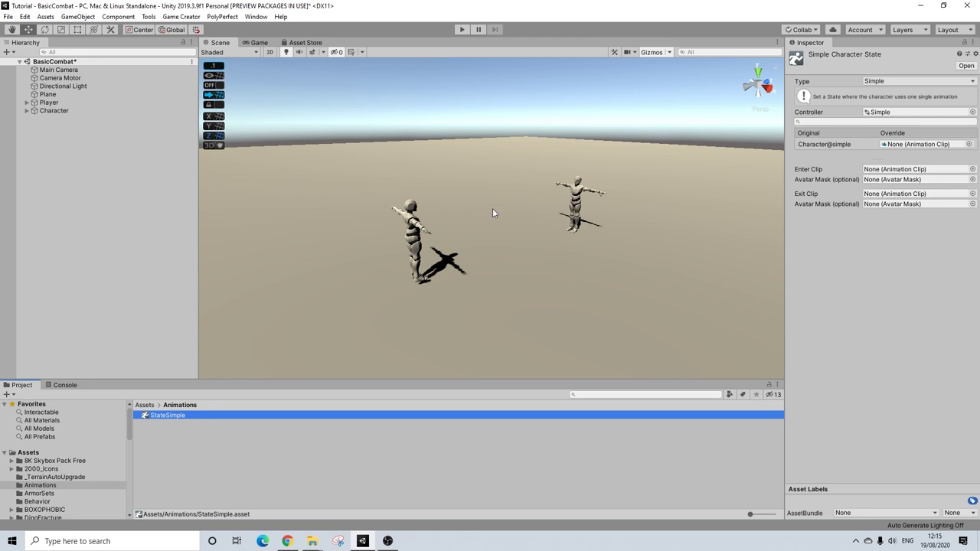
Rename the simple character state asset to Melee01
alt+drag(590, 223, 611, 218)
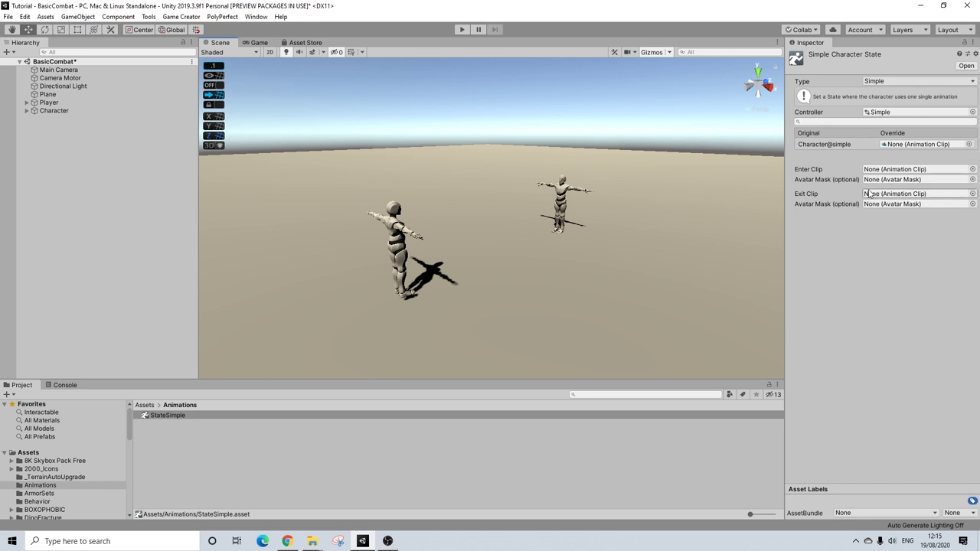
alt+drag(509, 222, 527, 202)
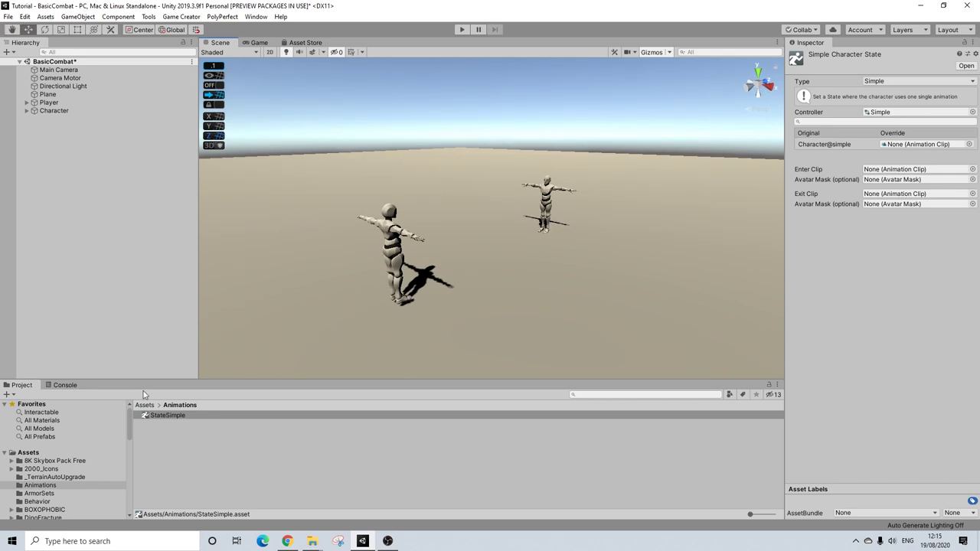
right_click(186, 416)
click(212, 183)
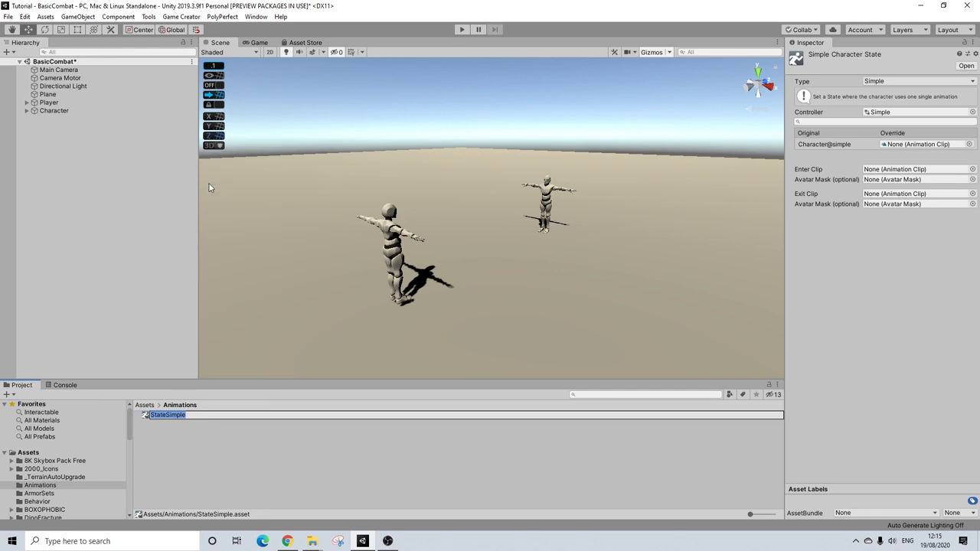
text(Melee01)
key(Return)
Open the Frank_Fighter Root_Motion animation folder and find the Combo01 animations
scroll(43, 490, down, 3)
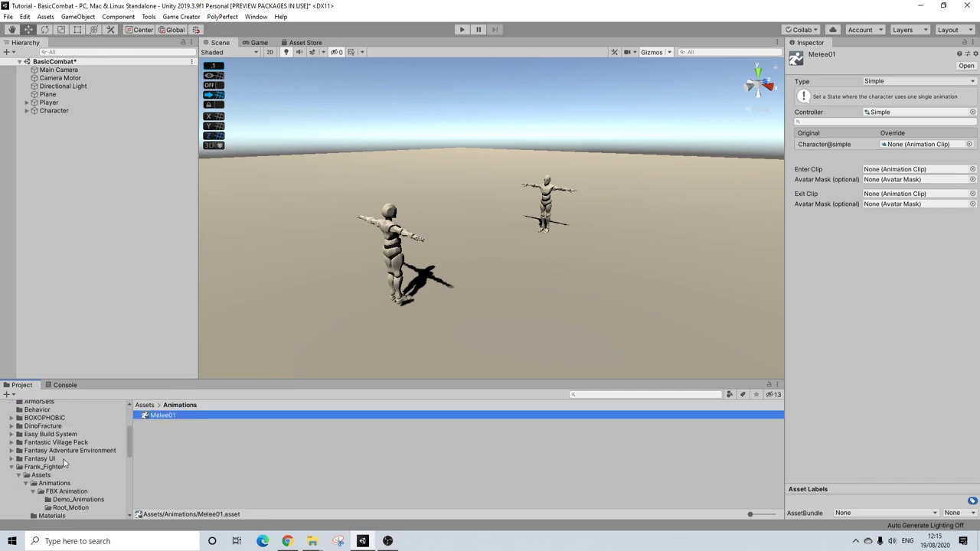
click(43, 467)
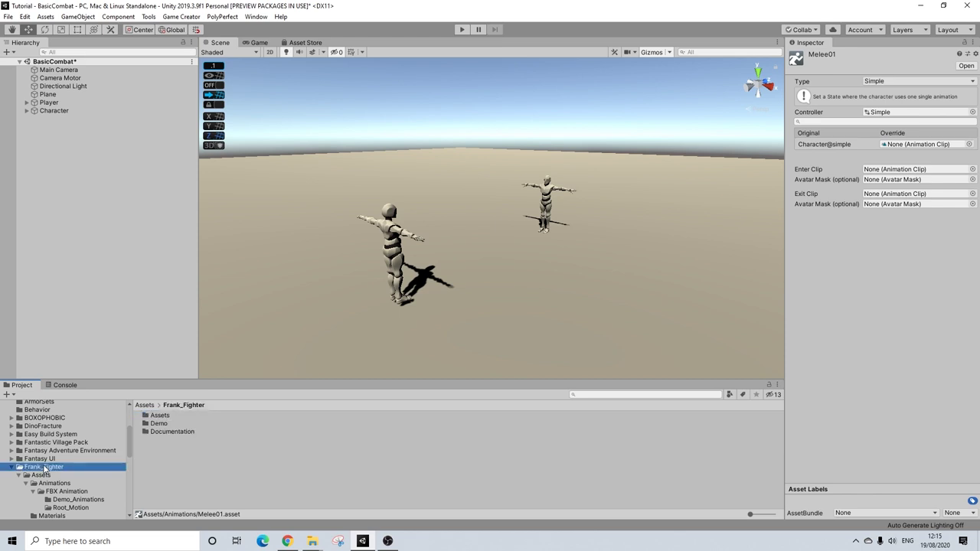
click(70, 508)
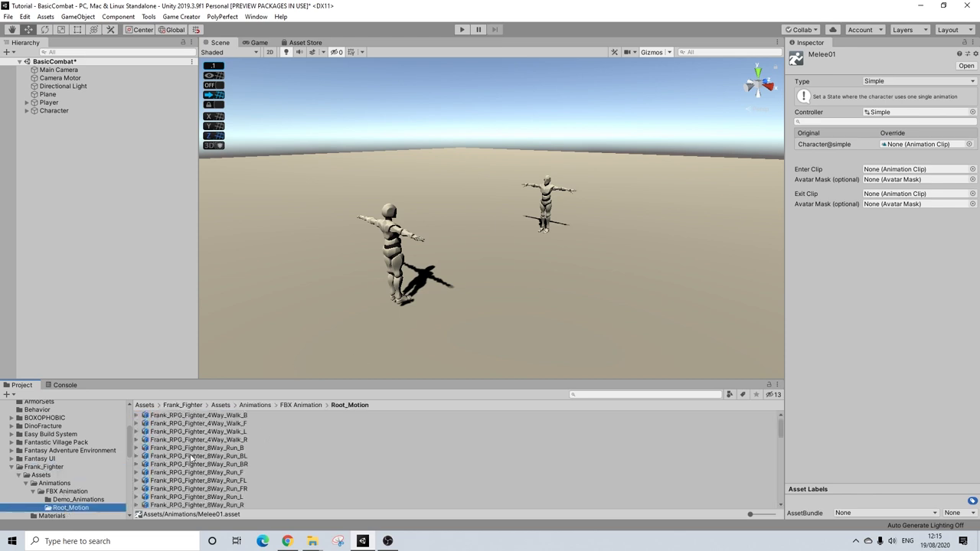
scroll(194, 458, down, 5)
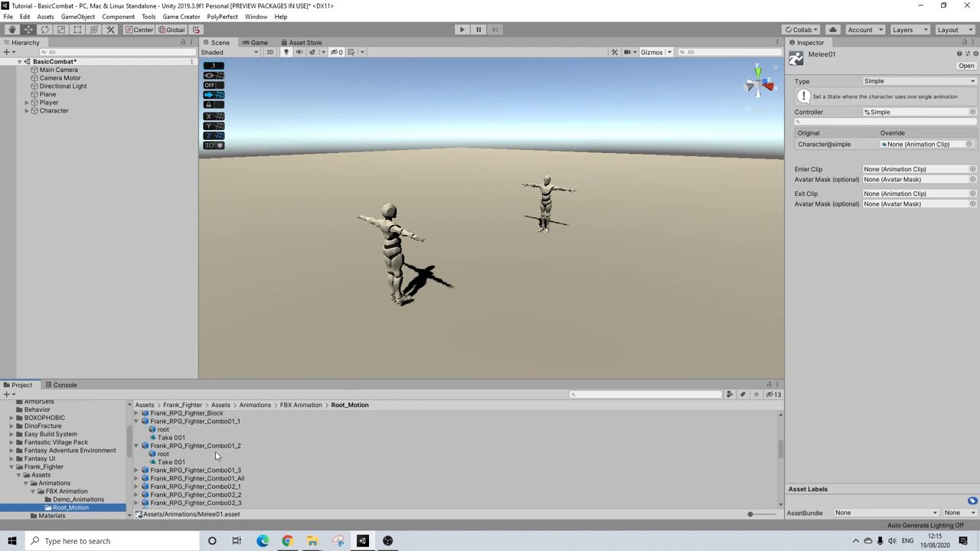
scroll(199, 443, up, 1)
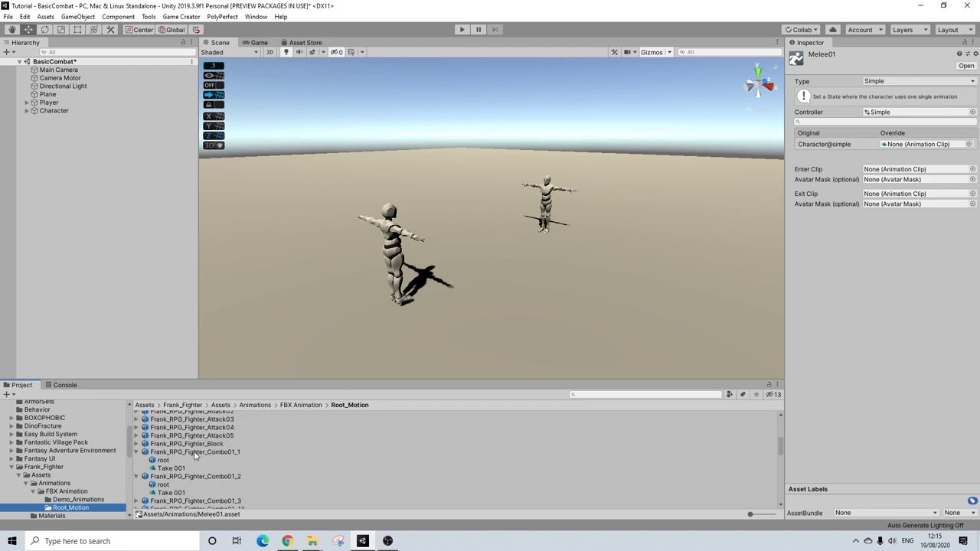
Play the previews of the Frank_RPG_Fighter_Combo01_1 and Frank_RPG_Fighter_Combo01_2 animation clips
click(195, 453)
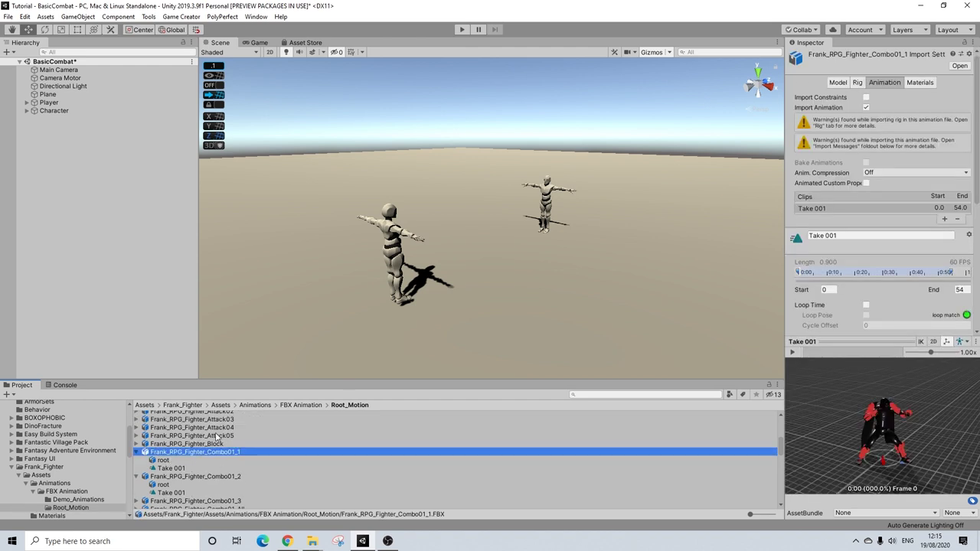
click(794, 353)
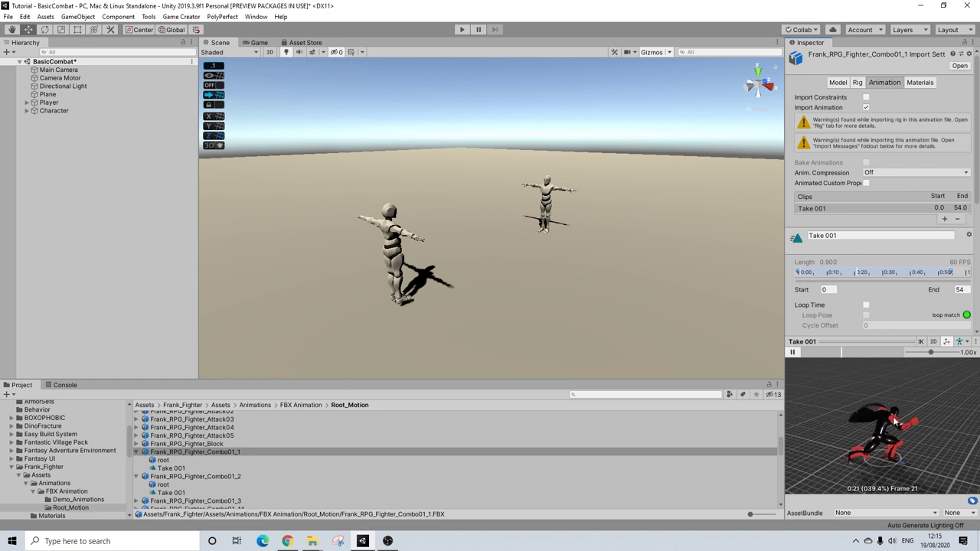
click(172, 493)
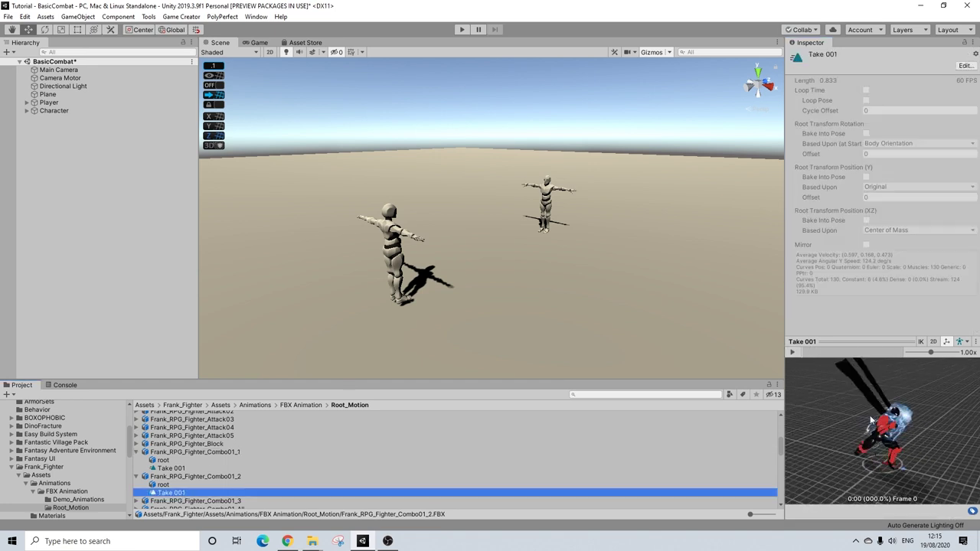
click(793, 352)
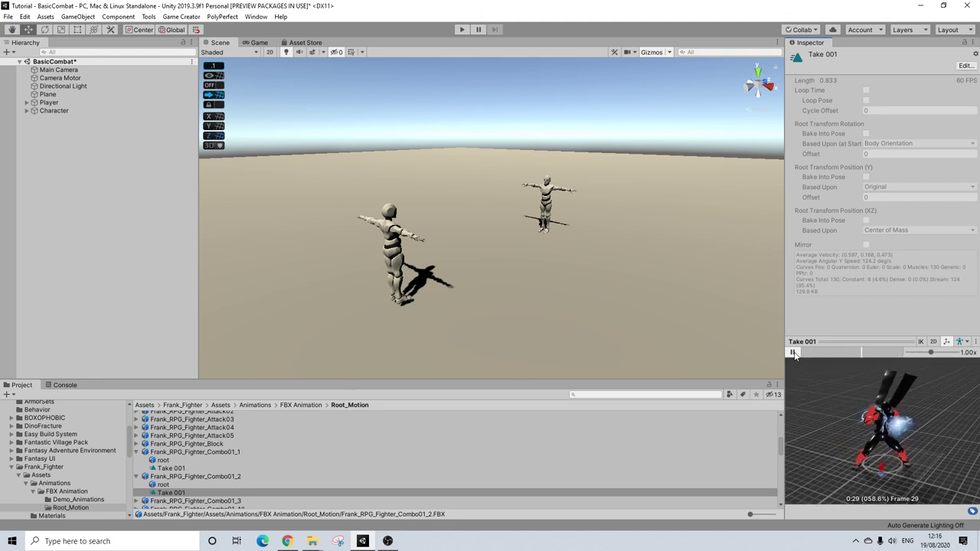
click(793, 352)
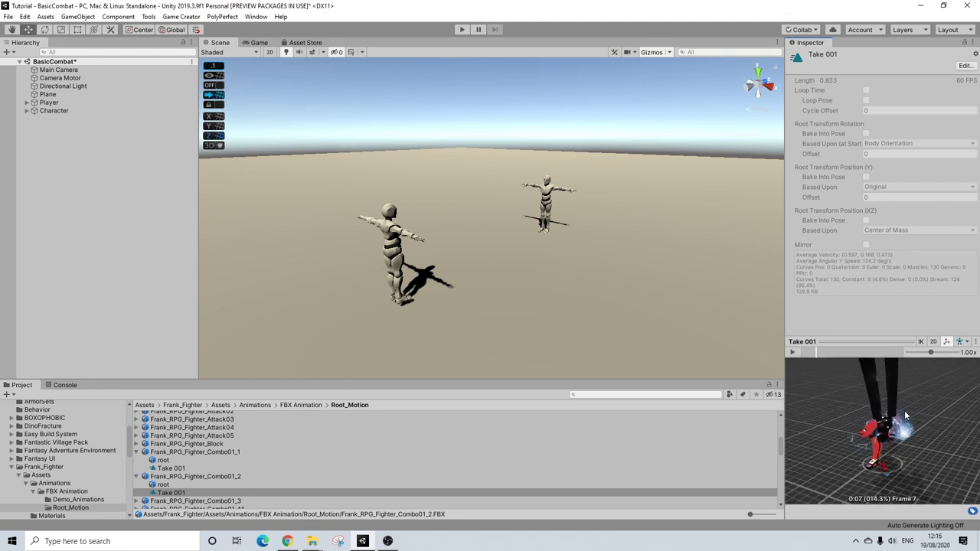
click(173, 468)
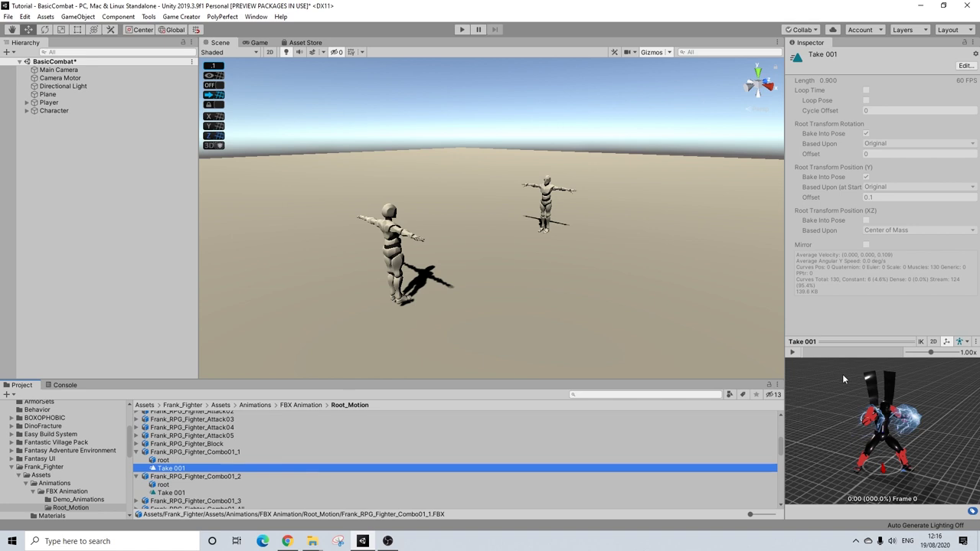
click(797, 353)
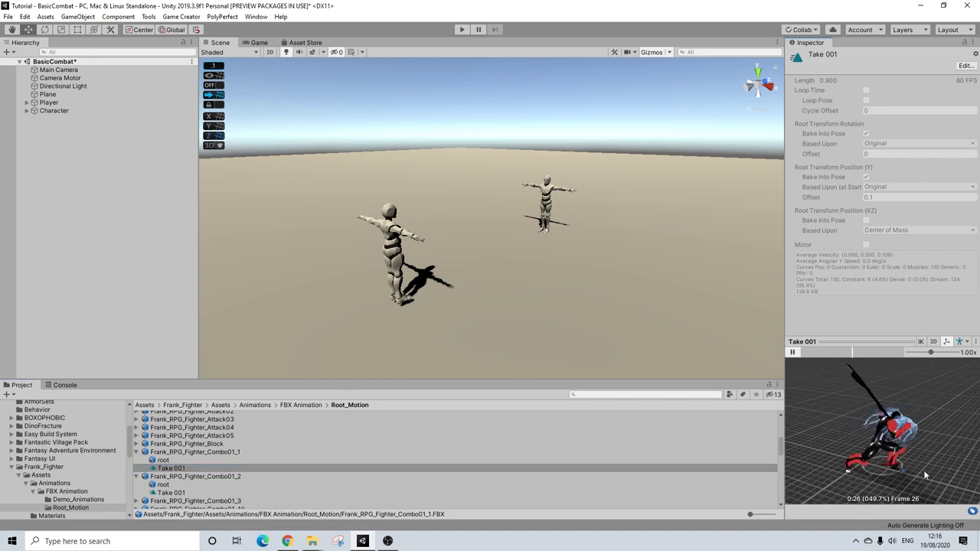
Play the preview of the Take 001 clip inside Frank_RPG_Fighter_Attack01, then collapse that model
scroll(191, 452, up, 2)
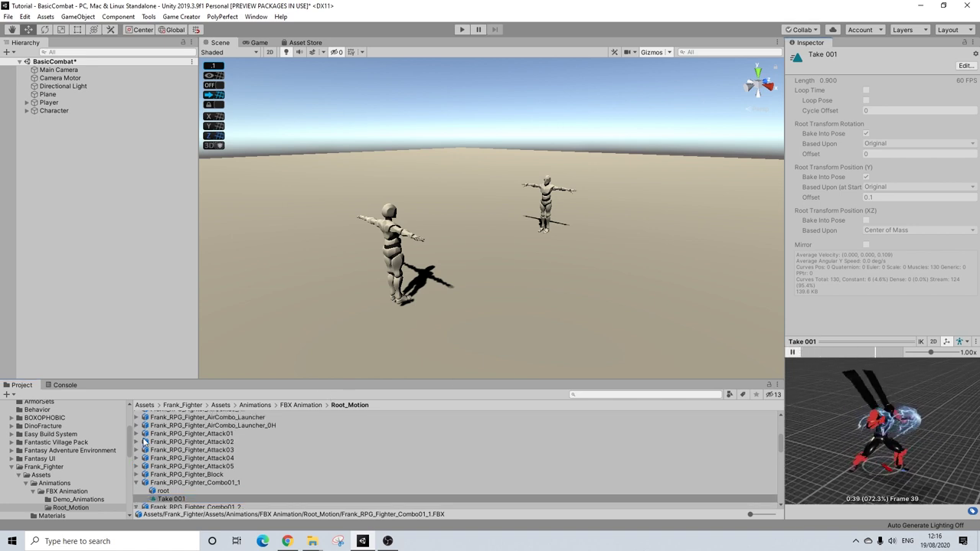
click(138, 434)
click(171, 450)
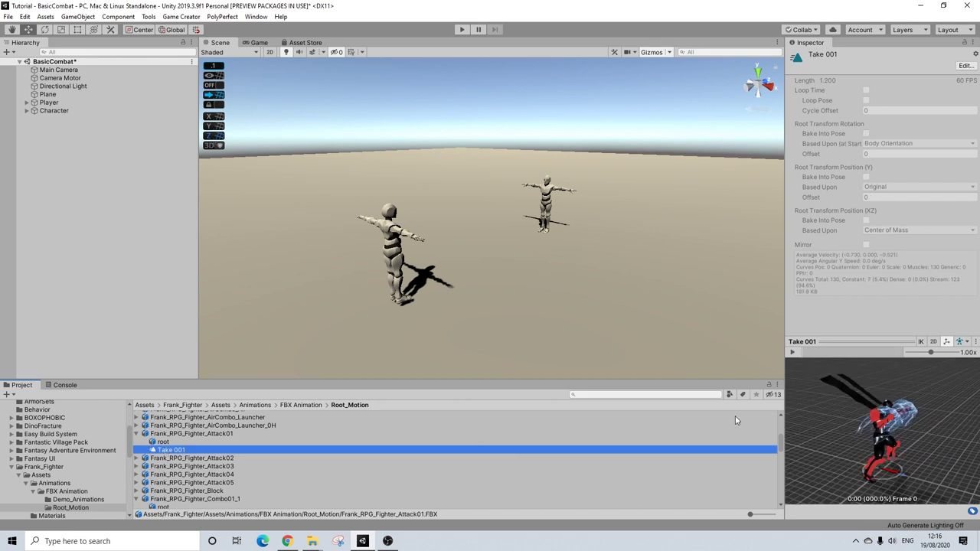
click(793, 353)
click(793, 353)
click(137, 434)
Look through the rest of the Root_Motion animations and return to the Take 001 clip of Frank_RPG_Fighter_Combo01_1
scroll(198, 452, down, 5)
scroll(198, 454, down, 8)
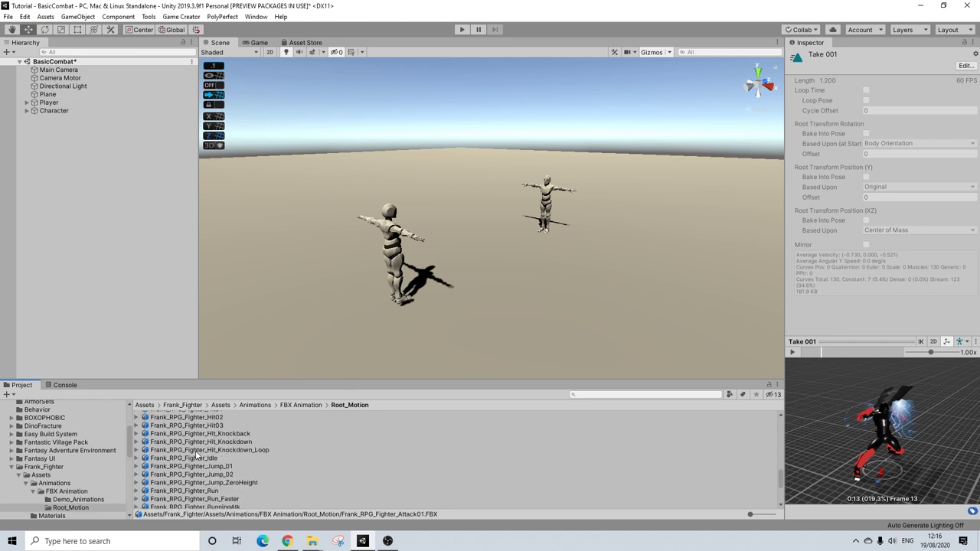
scroll(197, 455, down, 4)
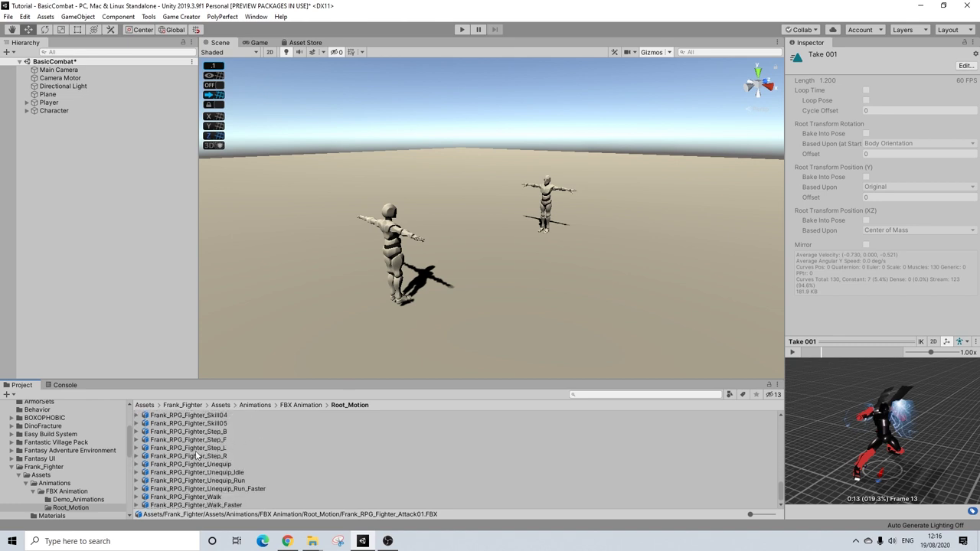
scroll(198, 455, up, 20)
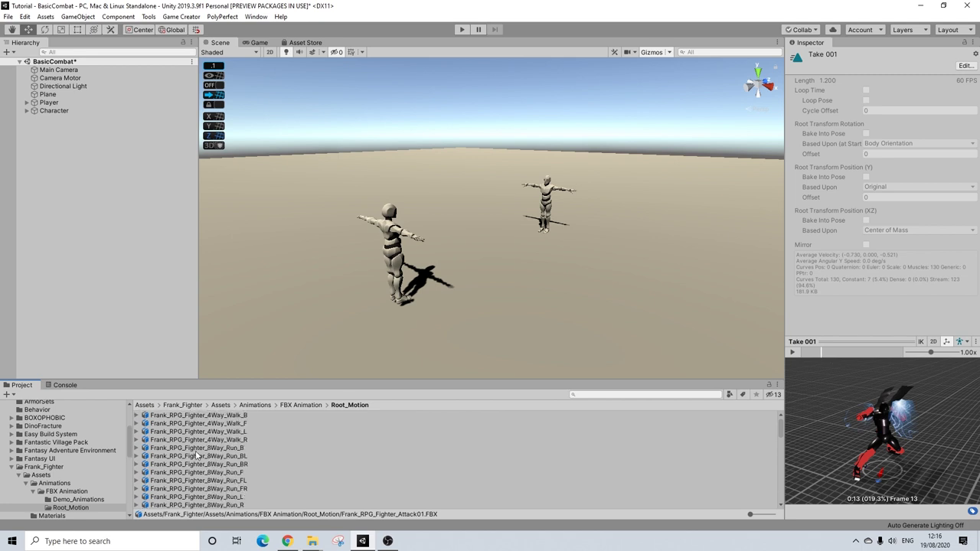
scroll(197, 455, down, 4)
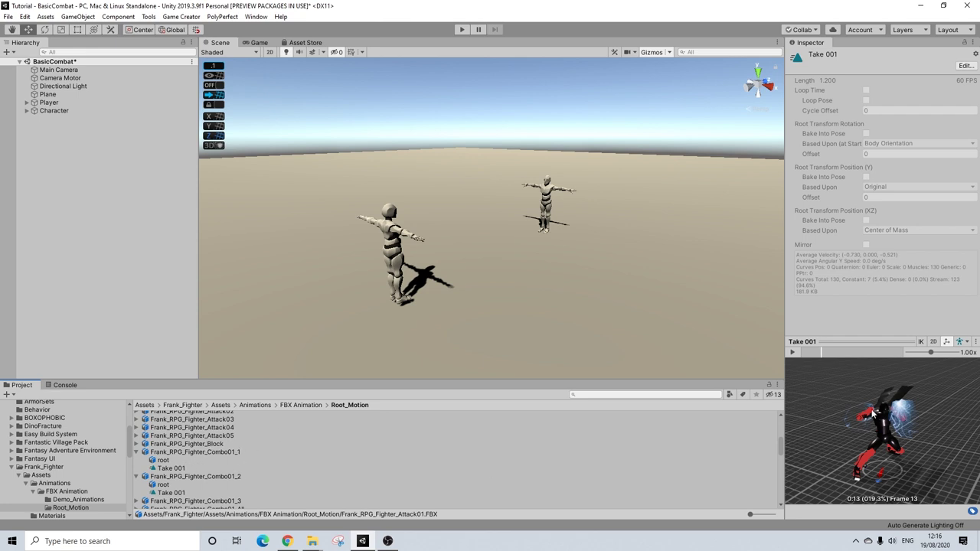
drag(860, 410, 881, 414)
click(177, 469)
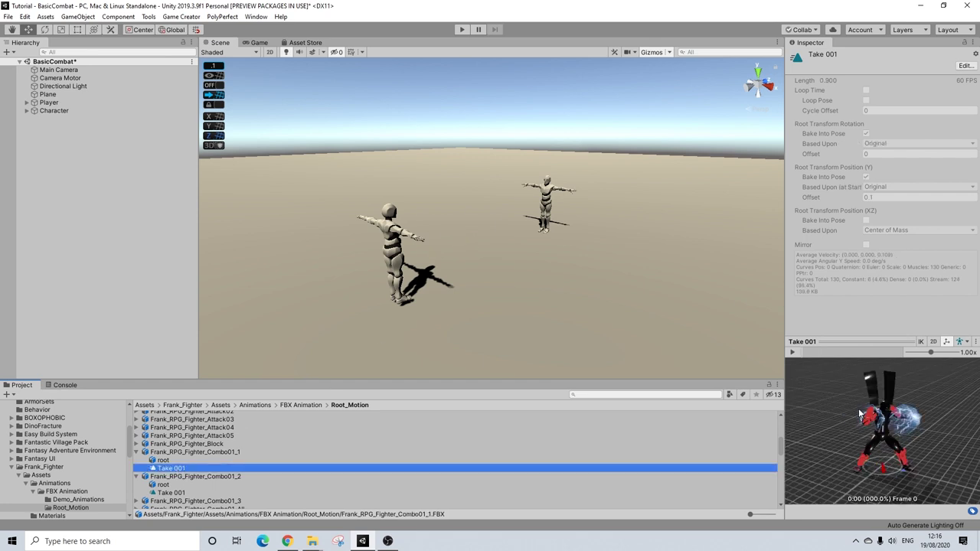
Assign the Take 001 clip of Frank_RPG_Fighter_Combo01_1 as the Character@simple override in the Melee01 state
scroll(38, 448, up, 5)
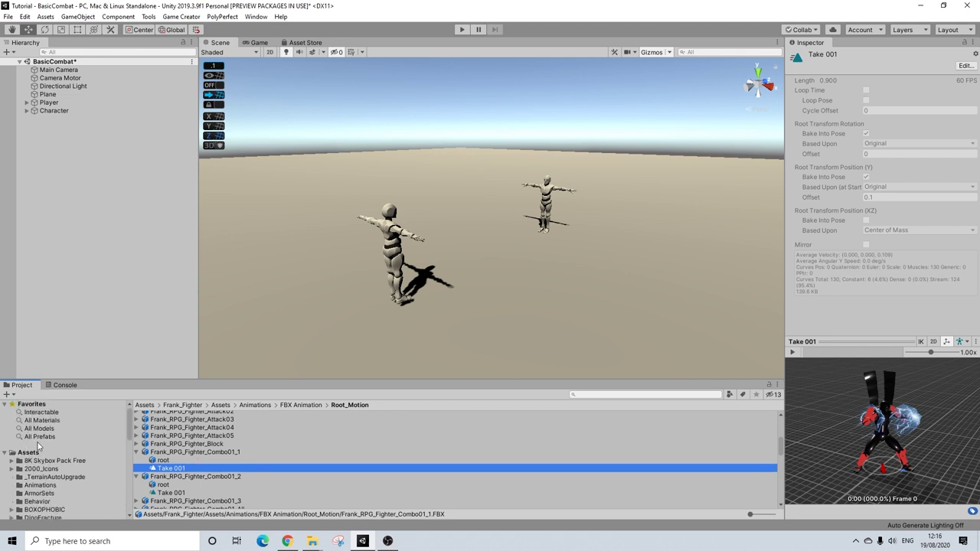
click(42, 486)
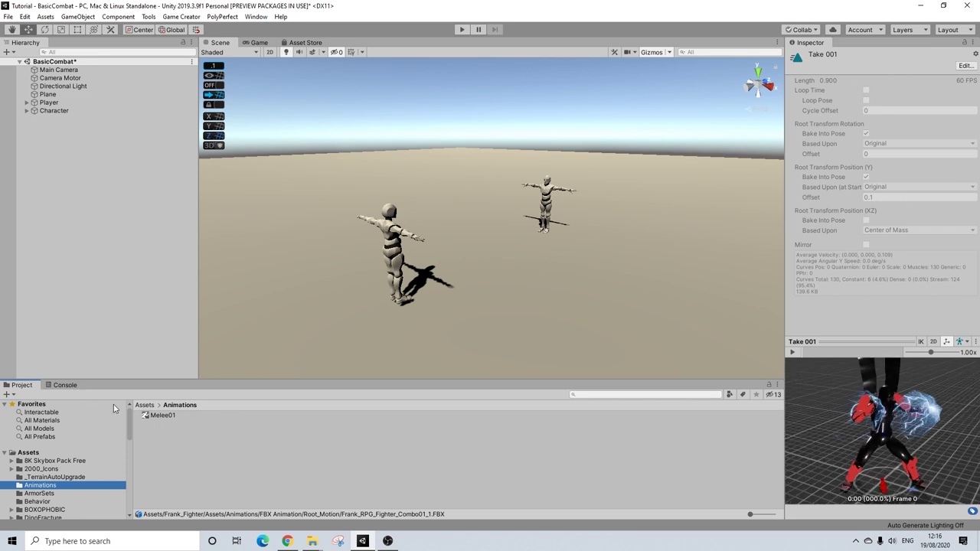
click(158, 415)
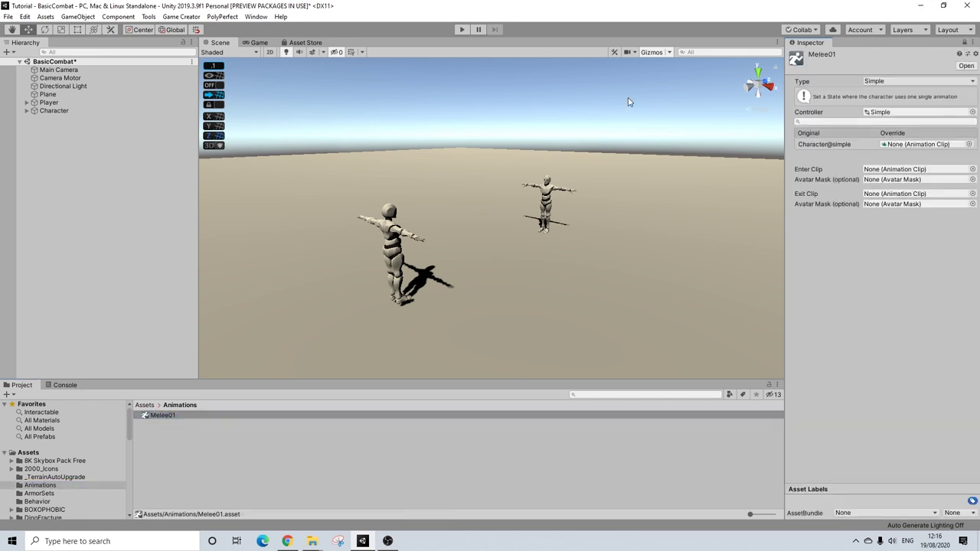
scroll(54, 468, down, 5)
click(71, 446)
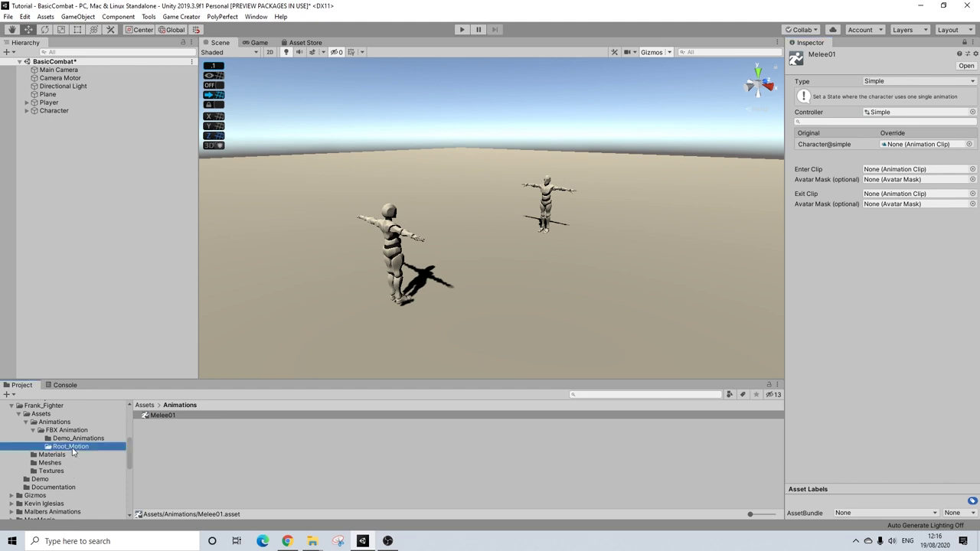
scroll(238, 472, down, 5)
scroll(238, 473, up, 5)
drag(158, 439, 912, 147)
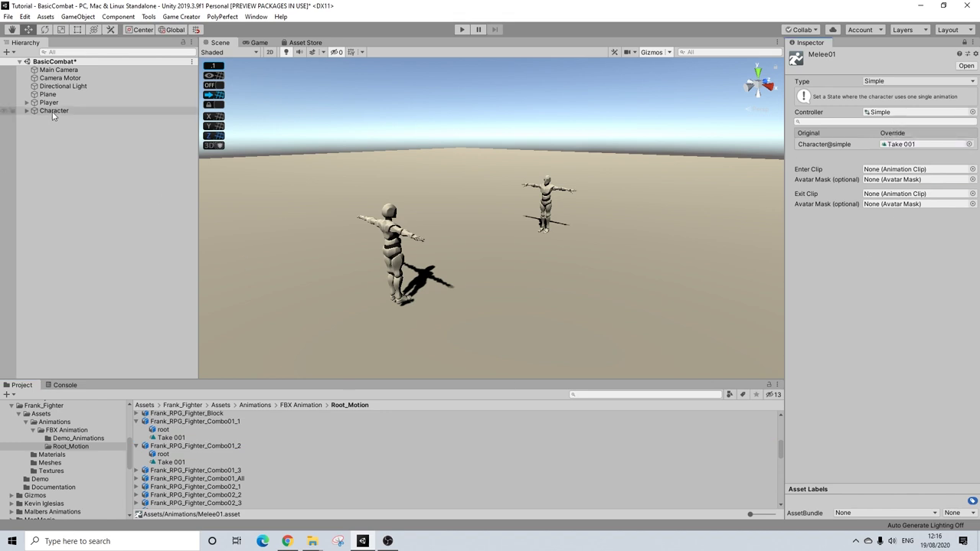
drag(170, 438, 930, 153)
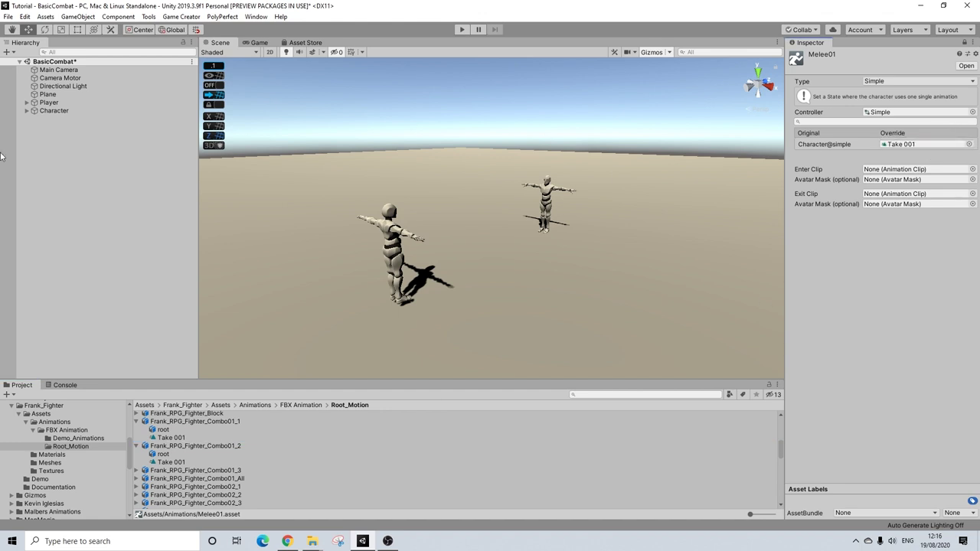
Create an empty child object under Player and name it Combat
click(43, 104)
click(27, 102)
right_click(47, 105)
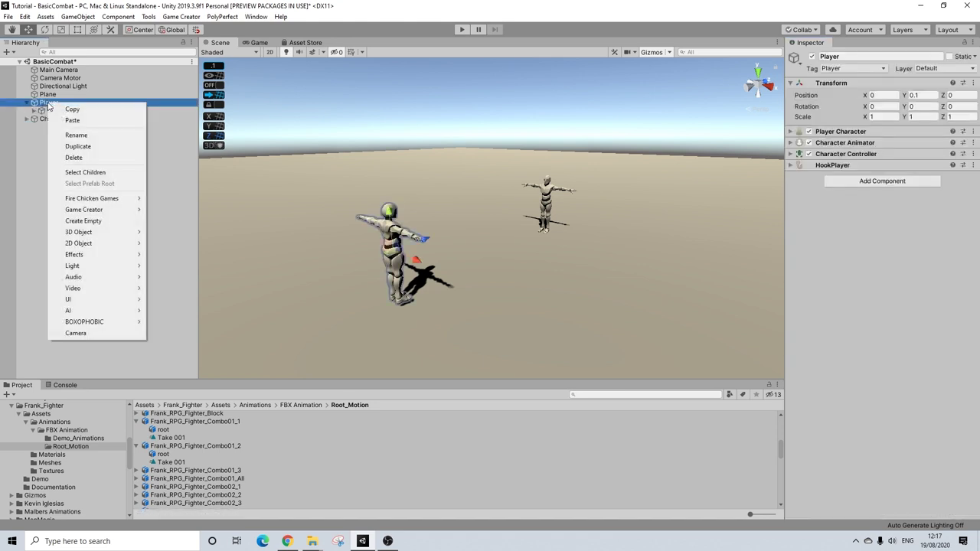
click(86, 221)
click(854, 56)
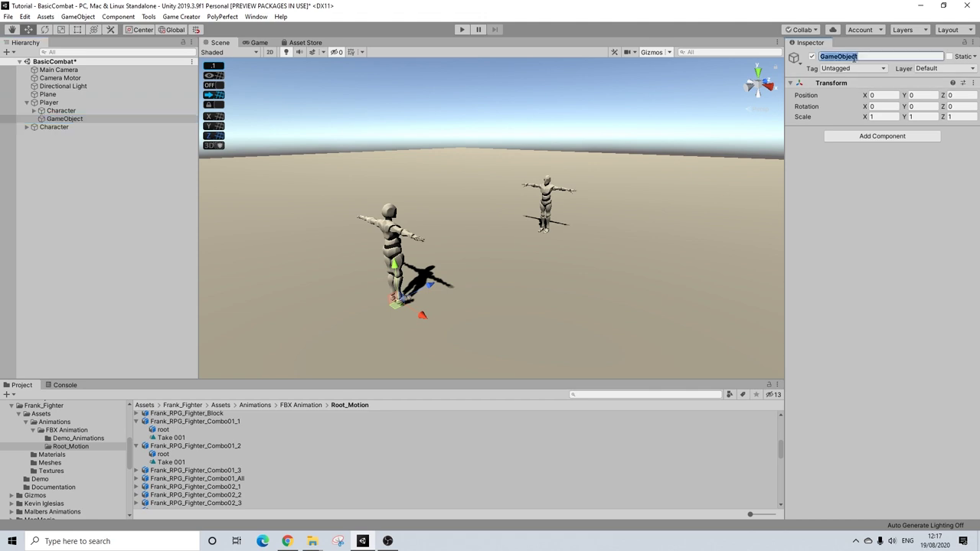
text(Combat)
Add a Trigger component to the Combat object and change its trigger type to On Mouse Down
click(842, 136)
text(trigger)
key(Return)
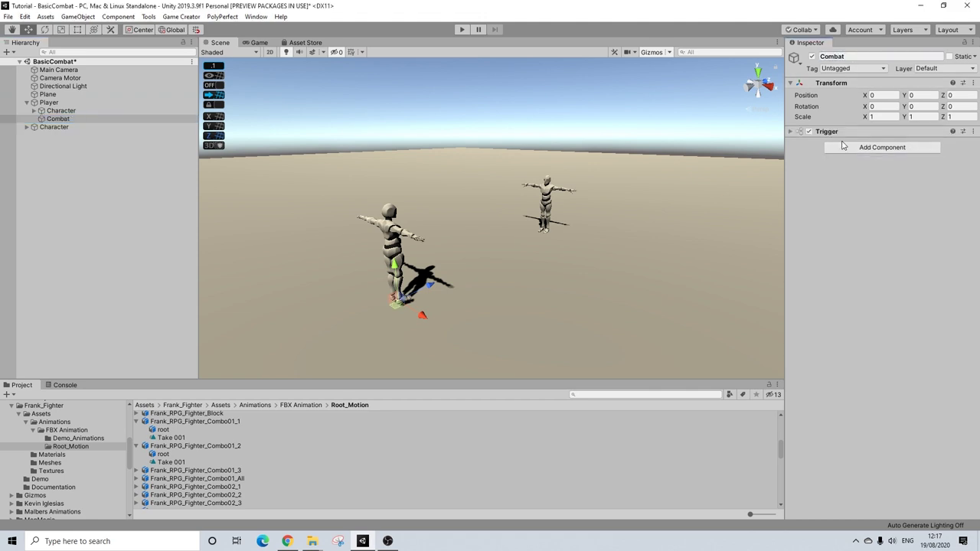
click(901, 157)
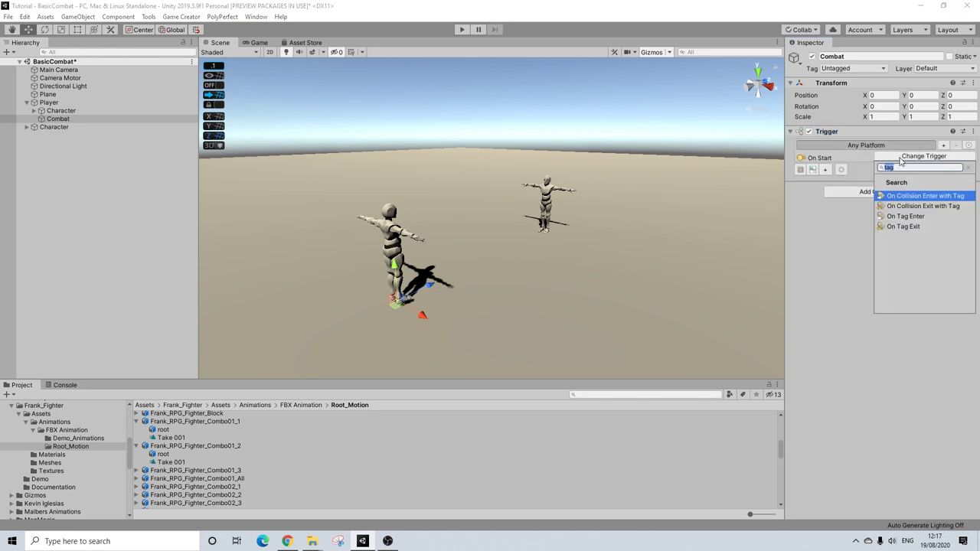
click(969, 167)
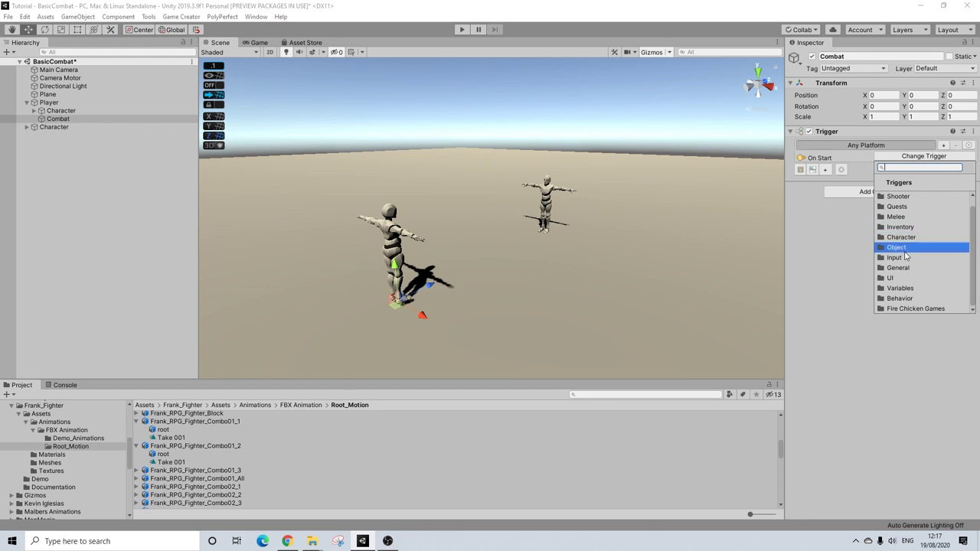
scroll(907, 253, up, 1)
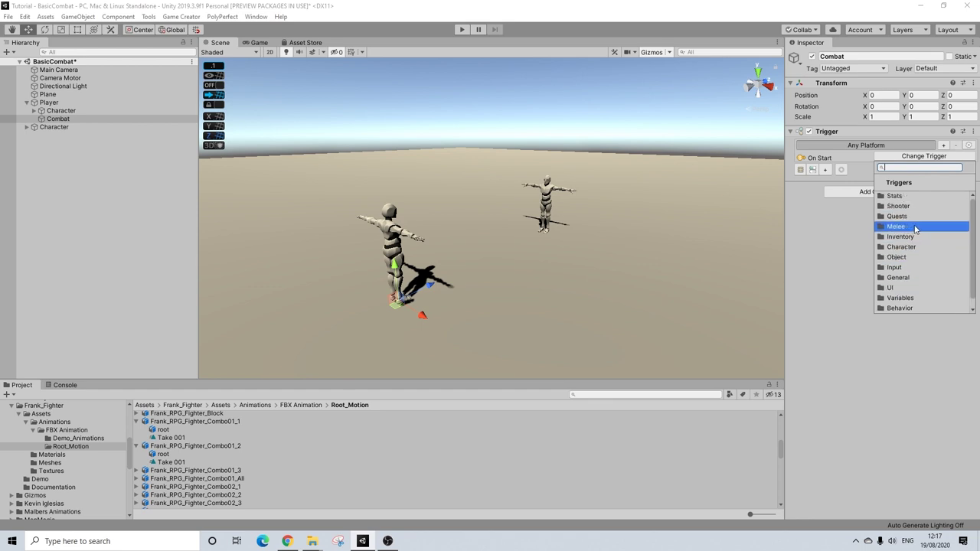
click(912, 267)
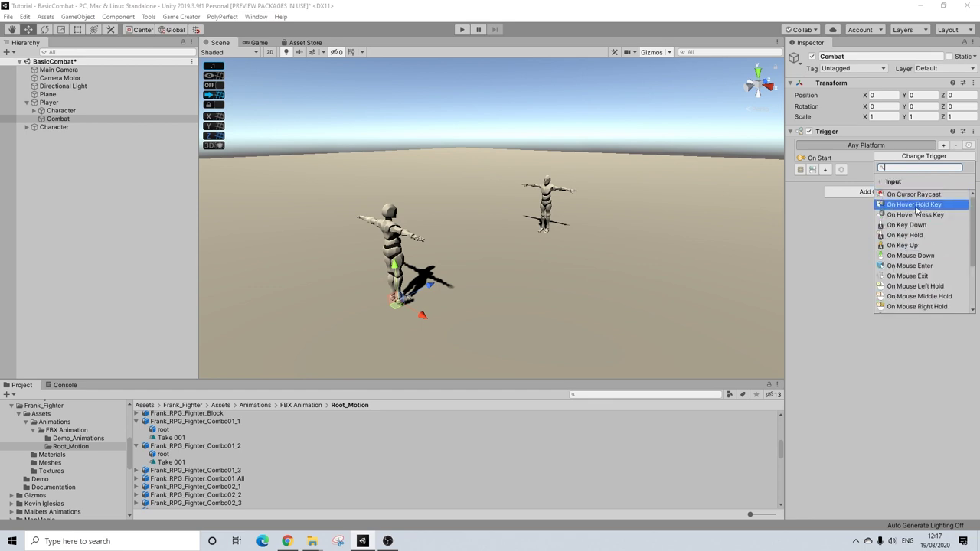
click(911, 255)
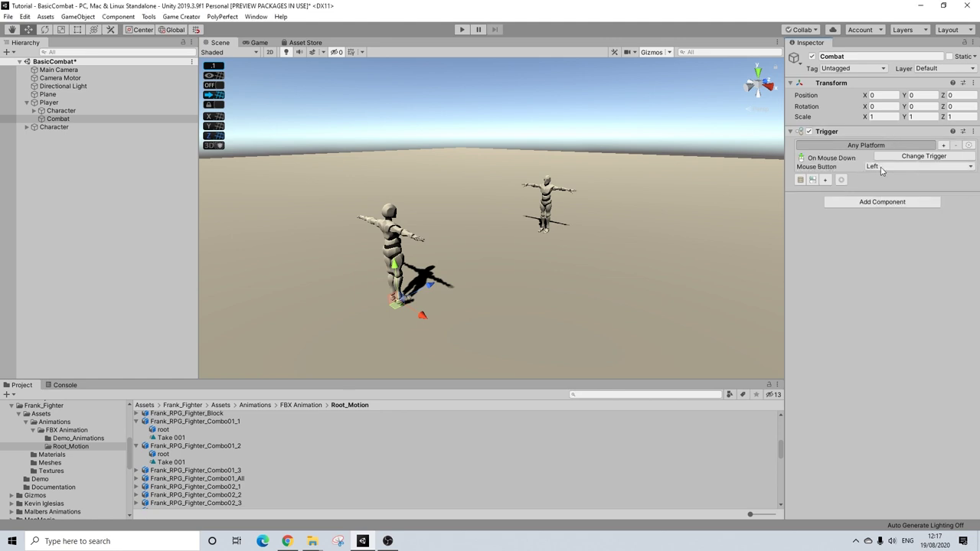
Set the trigger's mouse button to Right and add a new Actions object to it, then select that object
click(881, 168)
click(893, 201)
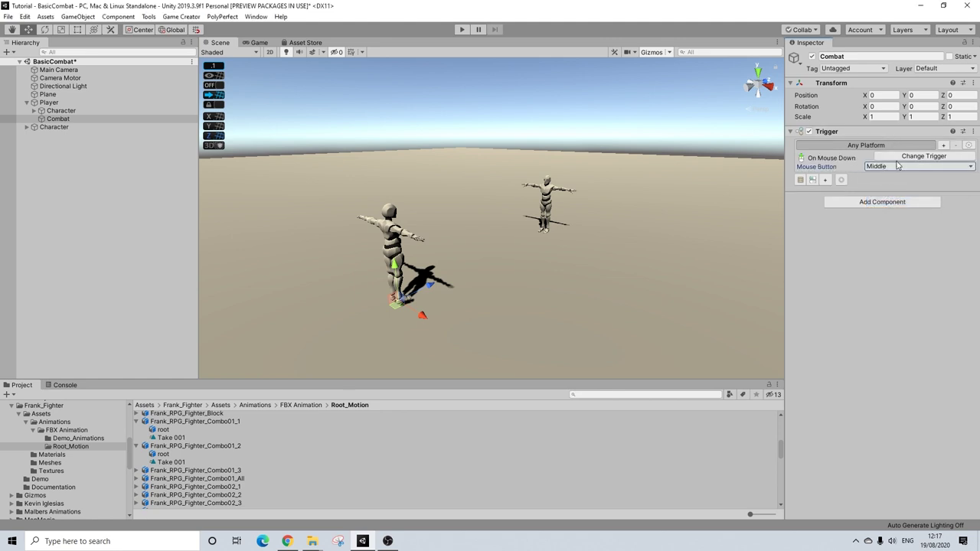
click(911, 167)
click(889, 189)
click(801, 182)
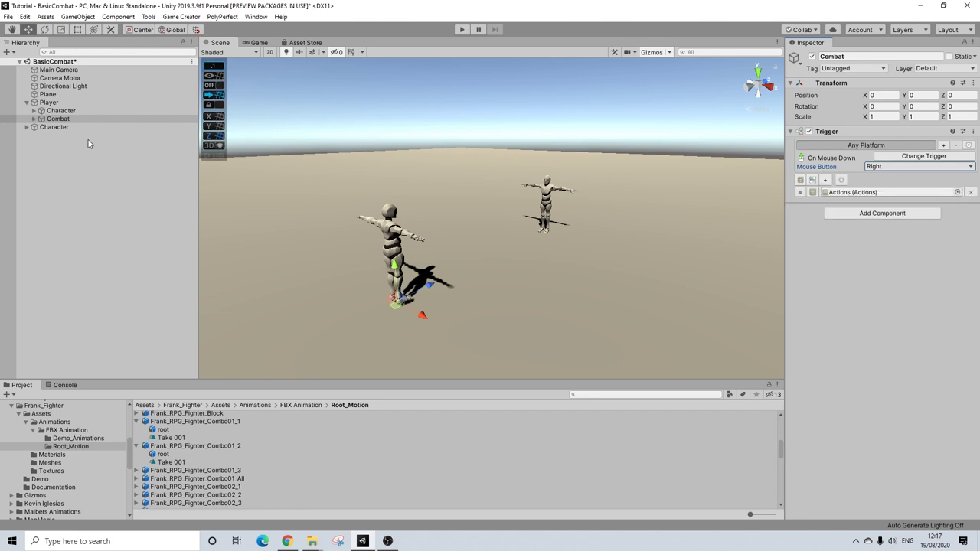
click(120, 127)
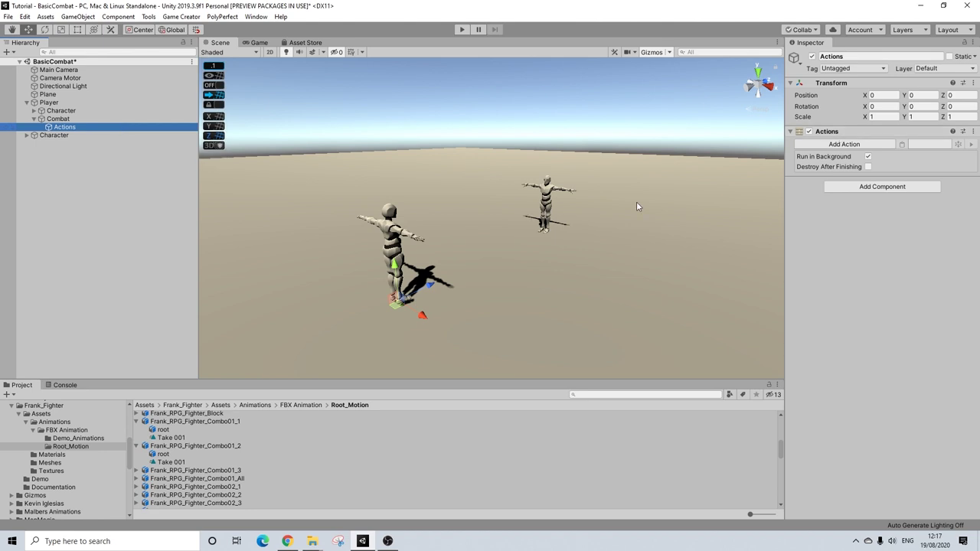
Add a 3D sphere as a child of the Player object
alt+drag(693, 176, 609, 227)
scroll(587, 246, up, 6)
scroll(629, 238, down, 3)
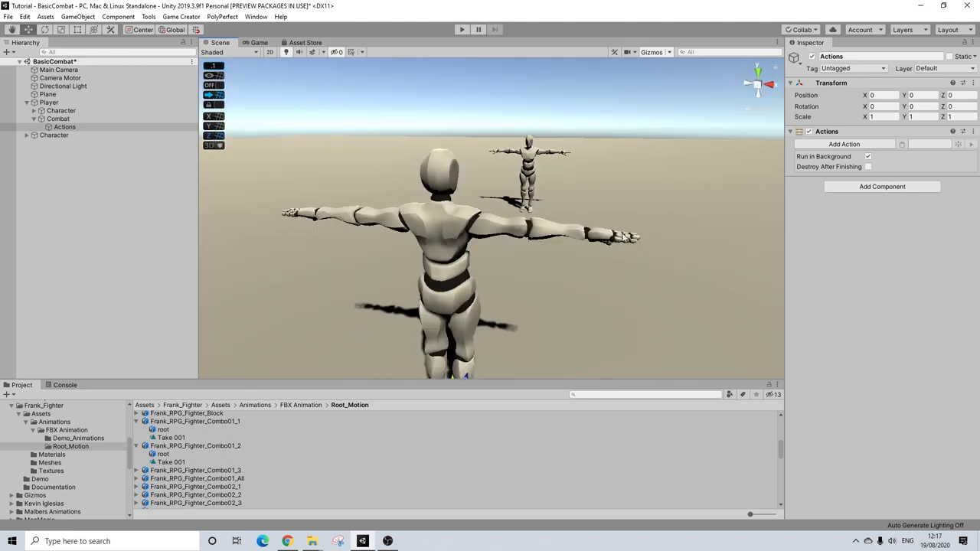
scroll(527, 240, down, 4)
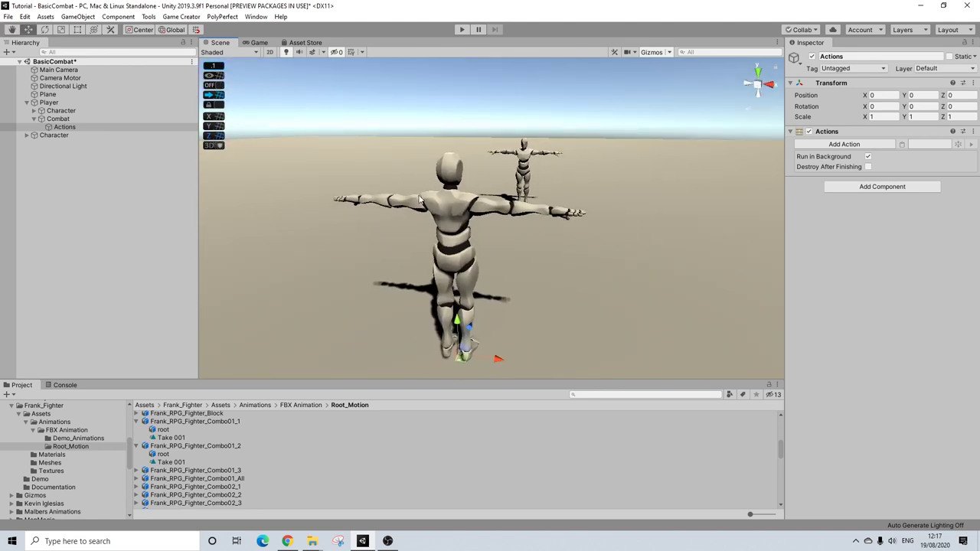
click(48, 103)
right_click(48, 104)
mouse_move(107, 234)
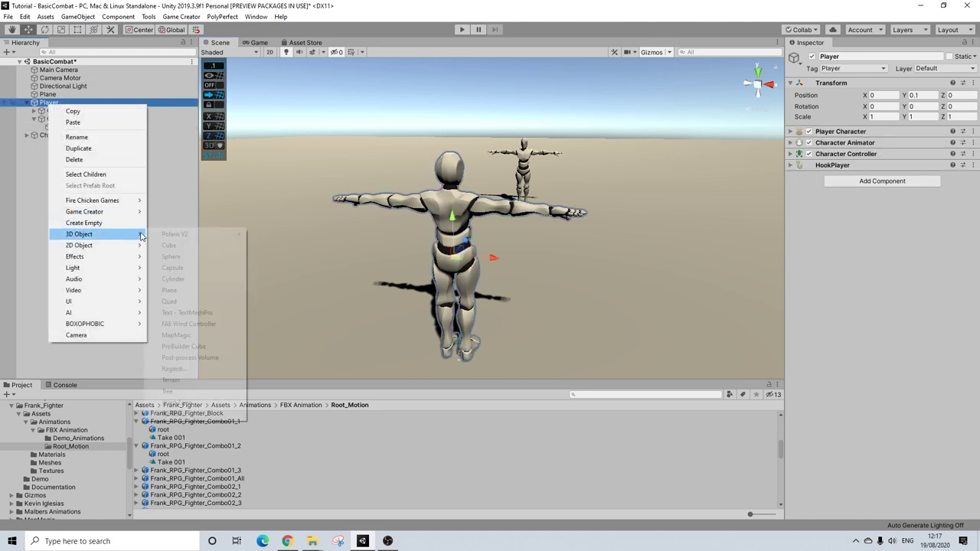
click(172, 258)
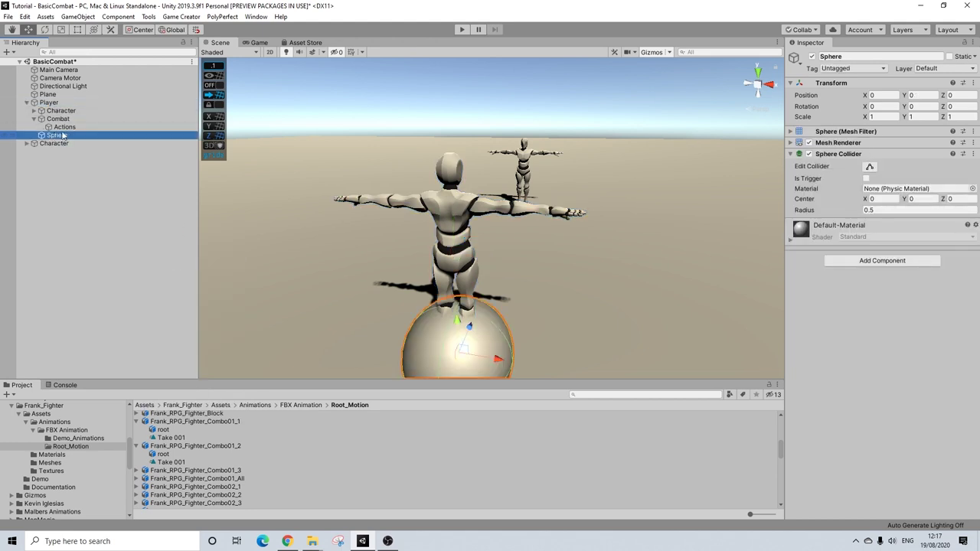
Move the sphere up beside the player's right hand and scale it to 0.3 on all three axes
right_drag(459, 326, 464, 276)
drag(463, 274, 601, 209)
click(882, 115)
text(0.3)
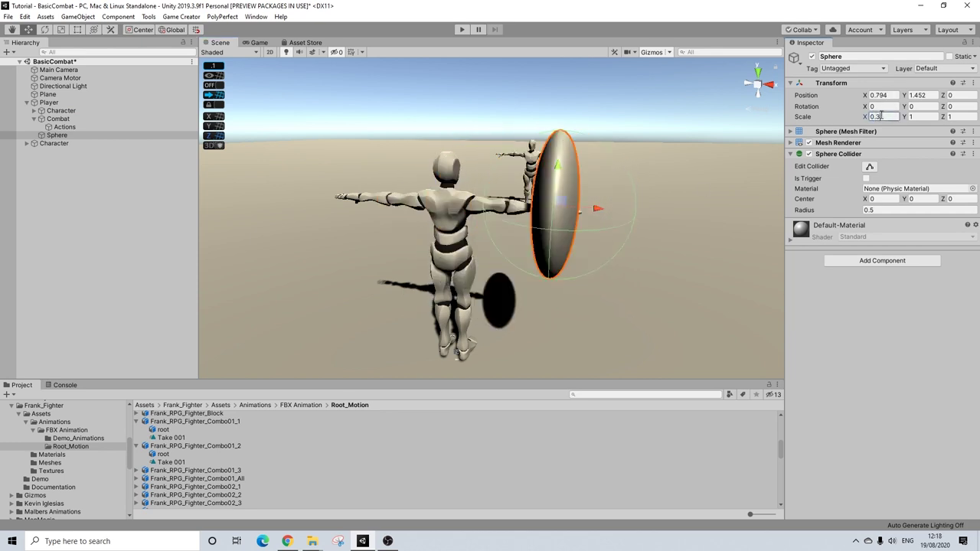
key(Tab)
text(0.3)
key(Tab)
text(0.3)
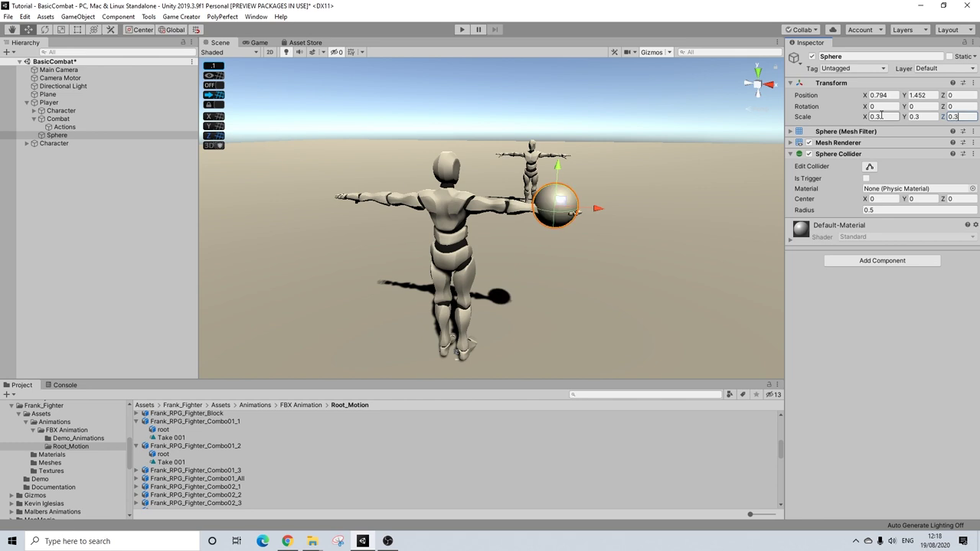
Disable the sphere's Mesh Renderer and position its collider over the player's right hand at about X 0.848, Y 1.449, Z -0.066
alt+drag(536, 252, 505, 256)
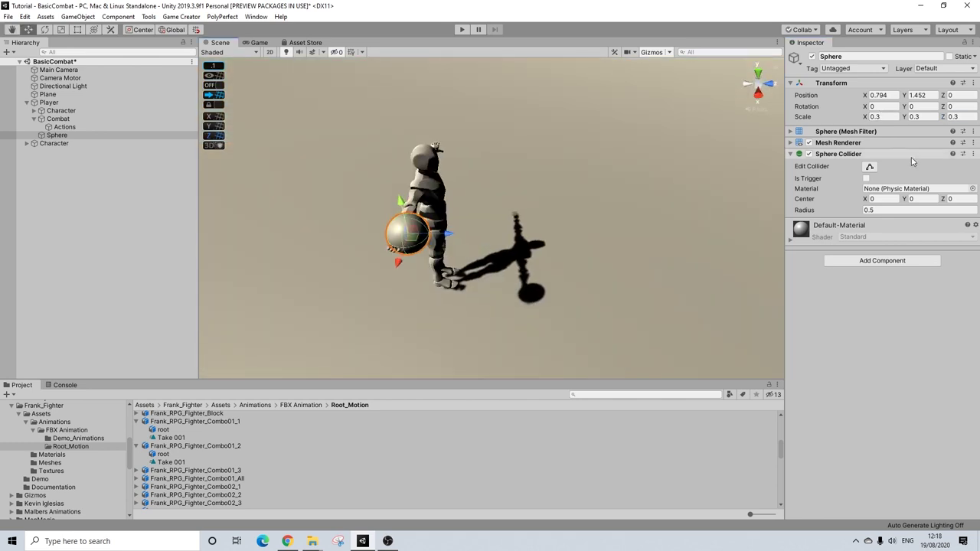
click(809, 143)
middle_drag(413, 233, 484, 237)
scroll(484, 234, up, 3)
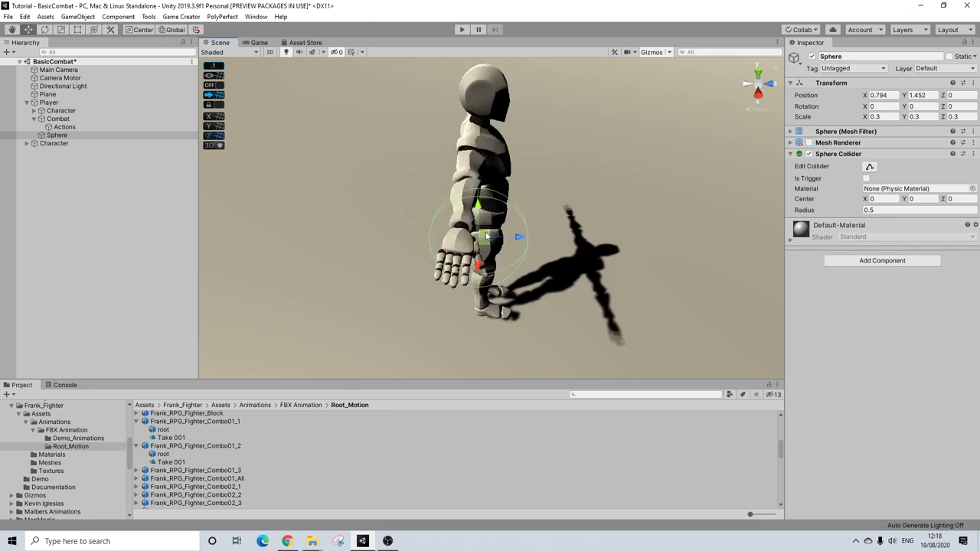
drag(518, 238, 376, 226)
drag(337, 180, 636, 115)
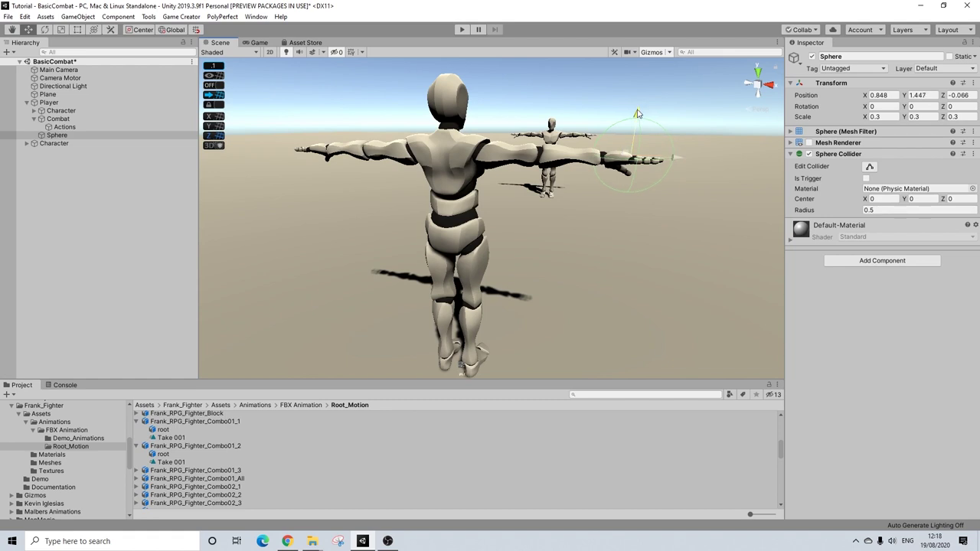
alt+drag(637, 113, 345, 141)
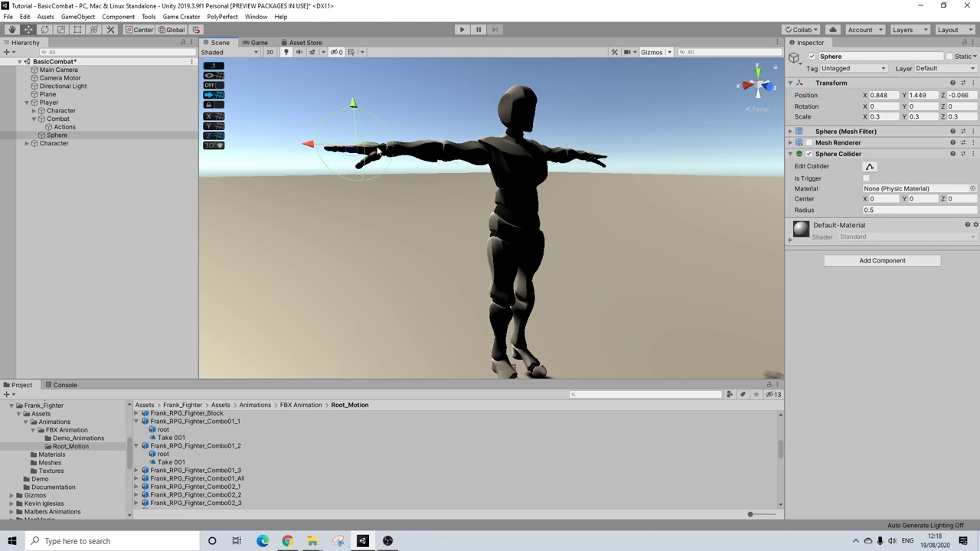
key(alt)
alt+drag(380, 152, 701, 212)
scroll(653, 196, down, 5)
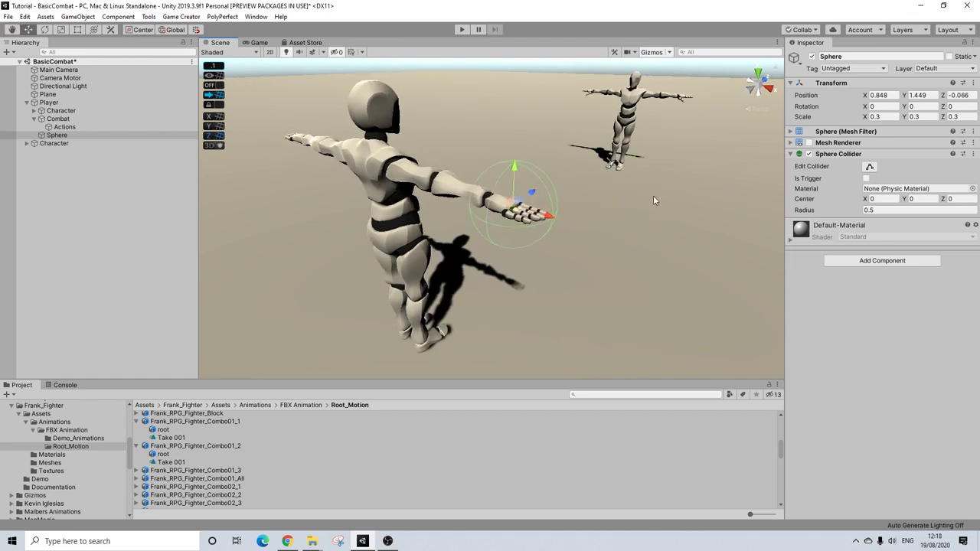
alt+drag(572, 225, 657, 217)
scroll(551, 248, up, 3)
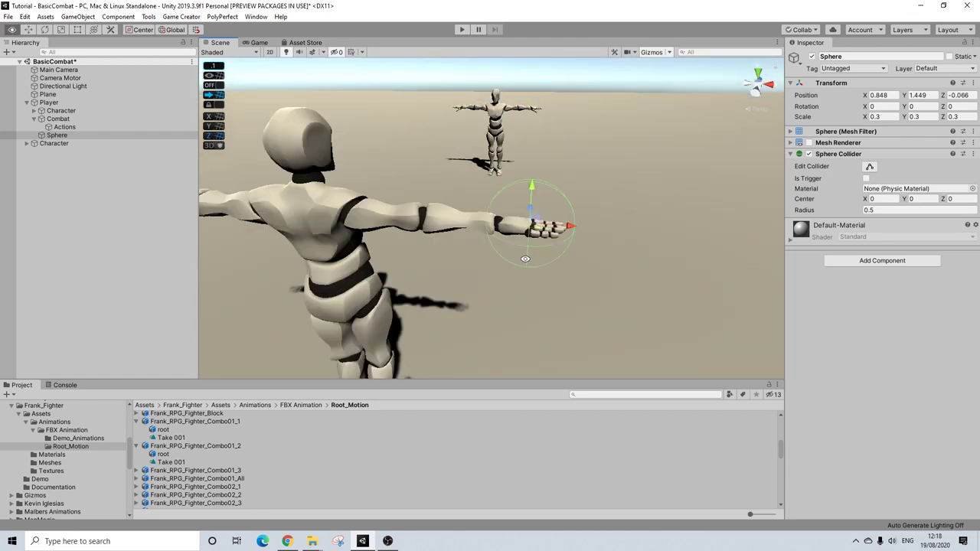
alt+drag(553, 248, 528, 222)
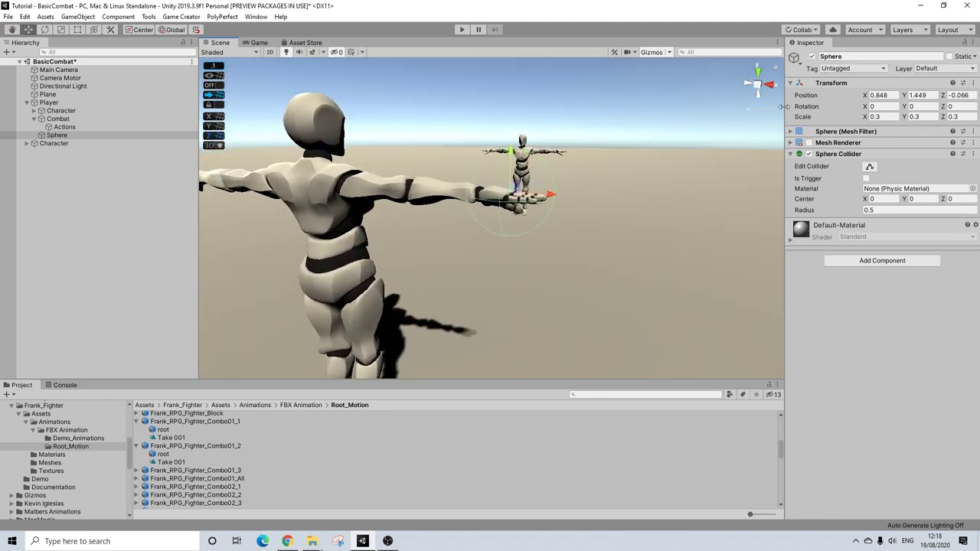
Create a new tag named Melee and assign it to the sphere
click(837, 69)
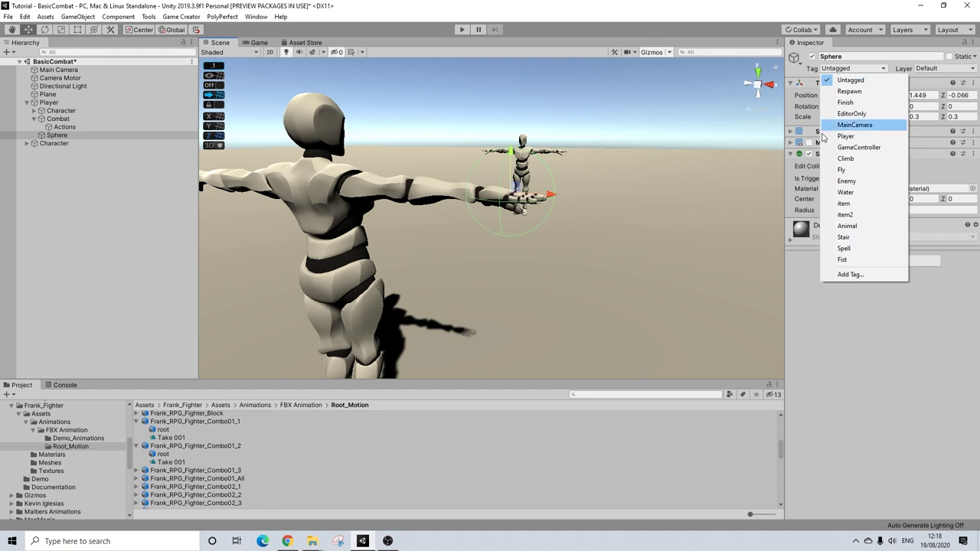
click(848, 275)
click(952, 197)
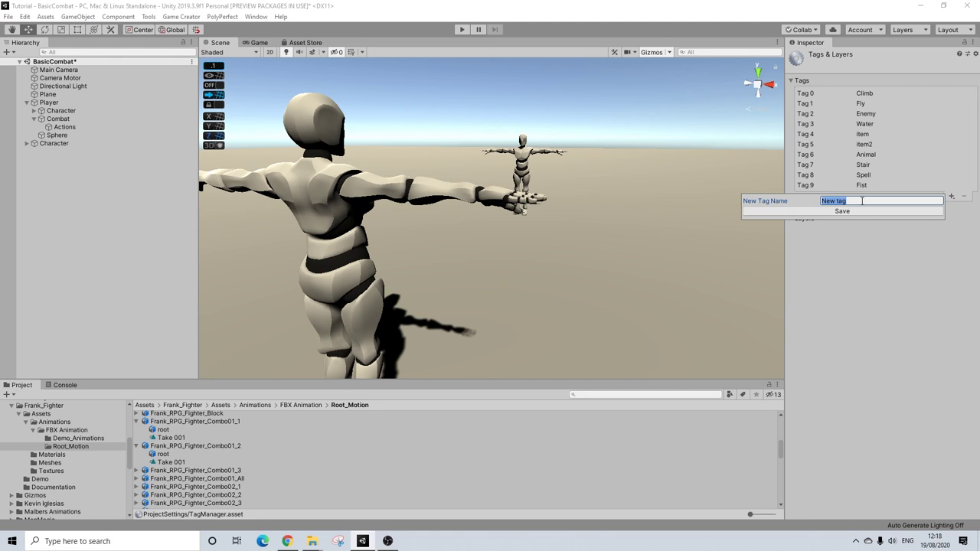
text(Melee)
click(832, 213)
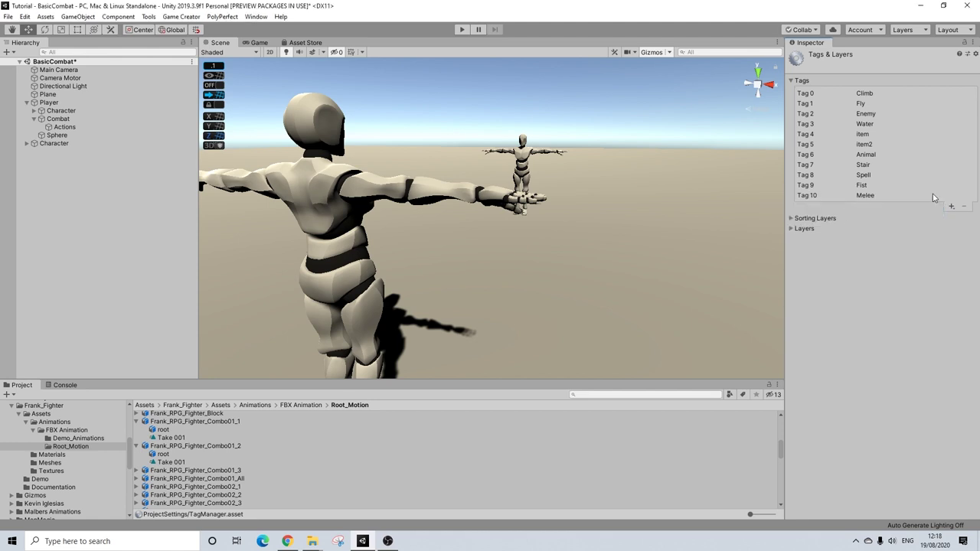
click(147, 135)
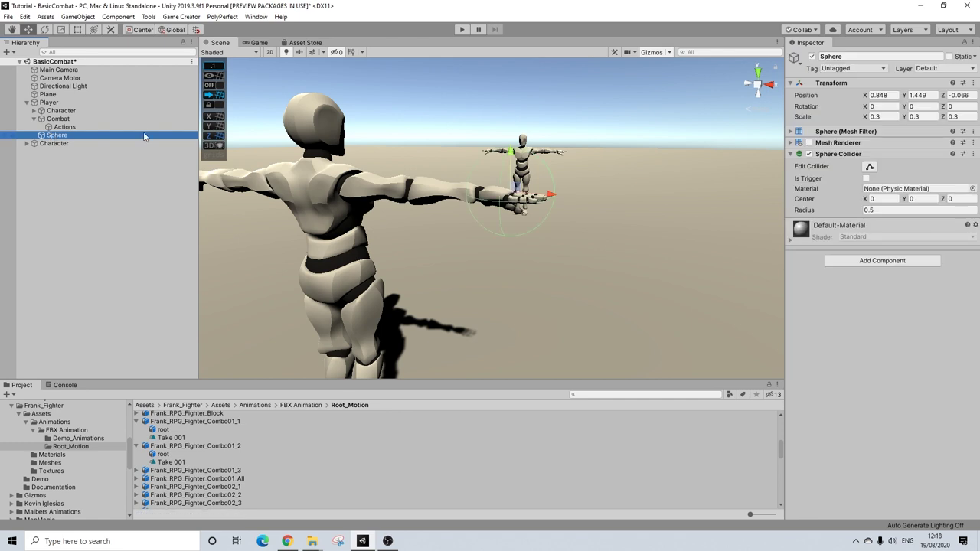
click(865, 69)
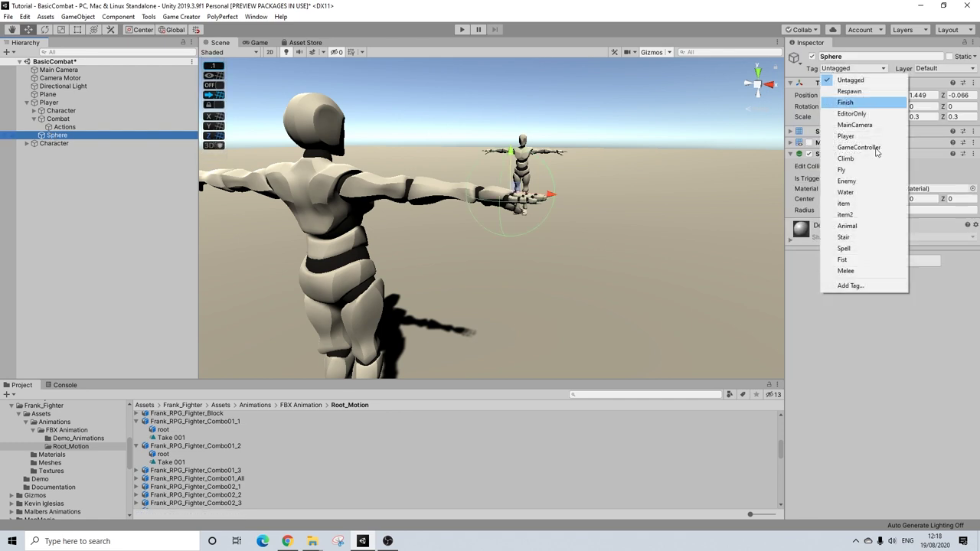
click(845, 271)
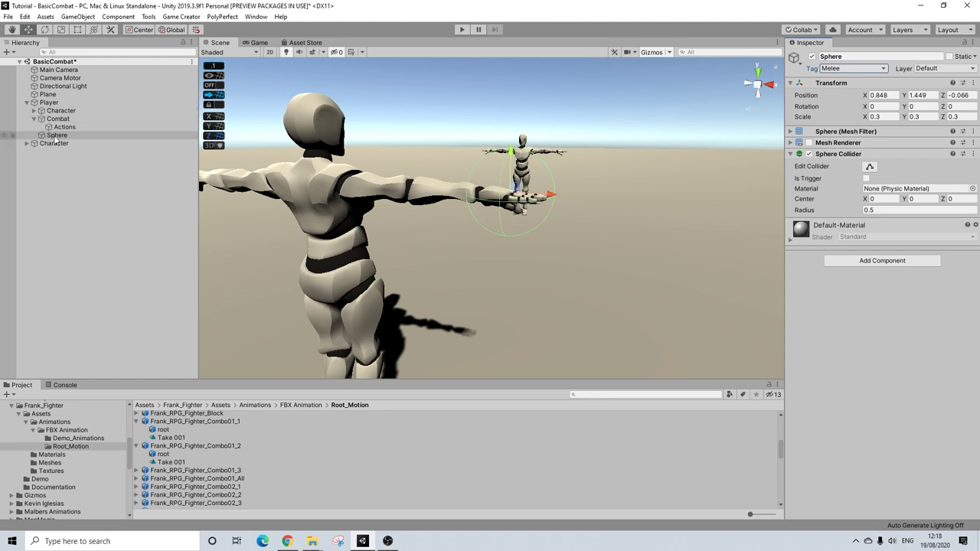
Move the sphere out of Player to the scene's root level and rename it Fist
drag(57, 136, 44, 153)
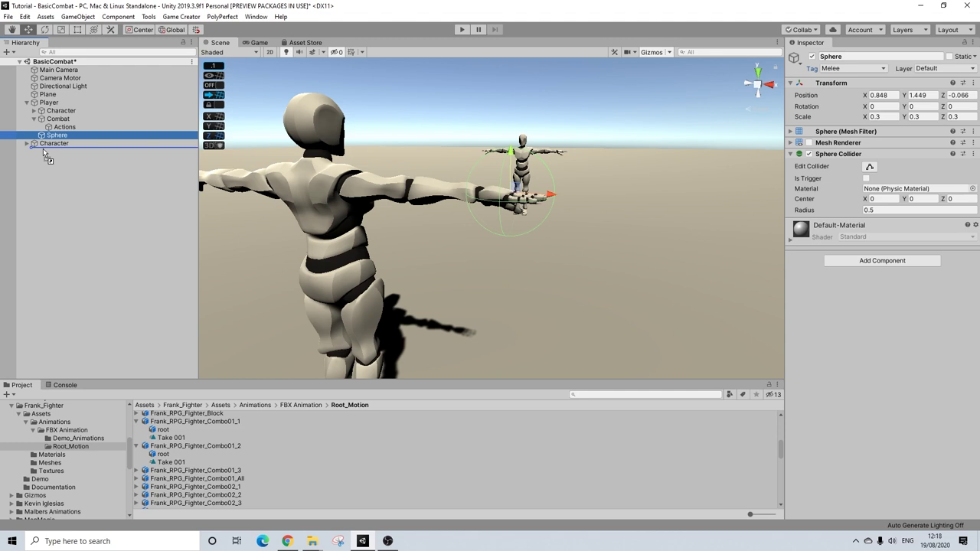
drag(43, 154, 44, 154)
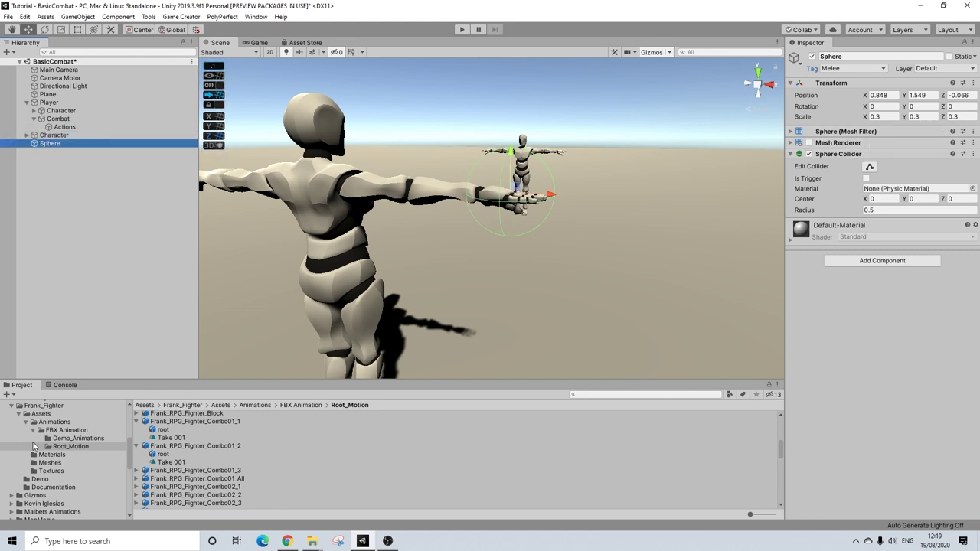
scroll(77, 452, up, 10)
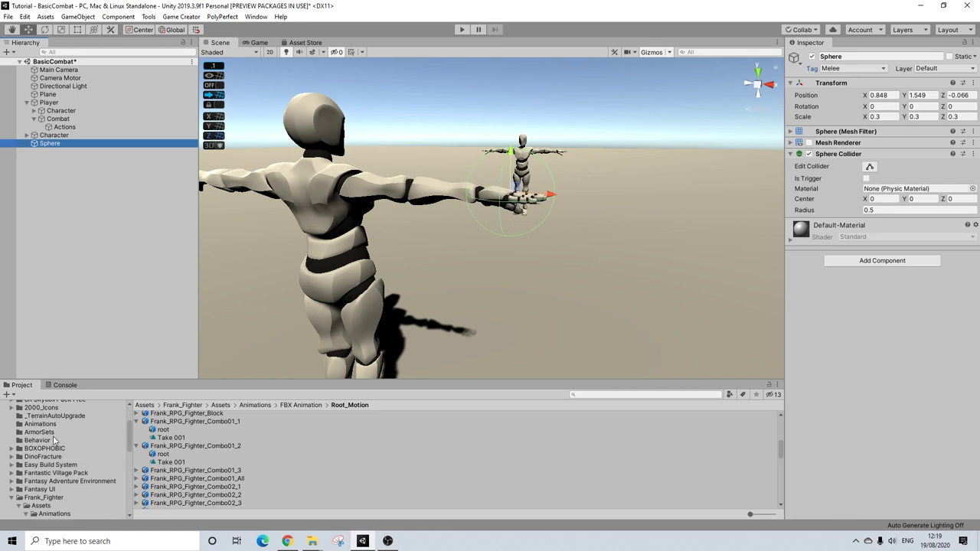
click(861, 56)
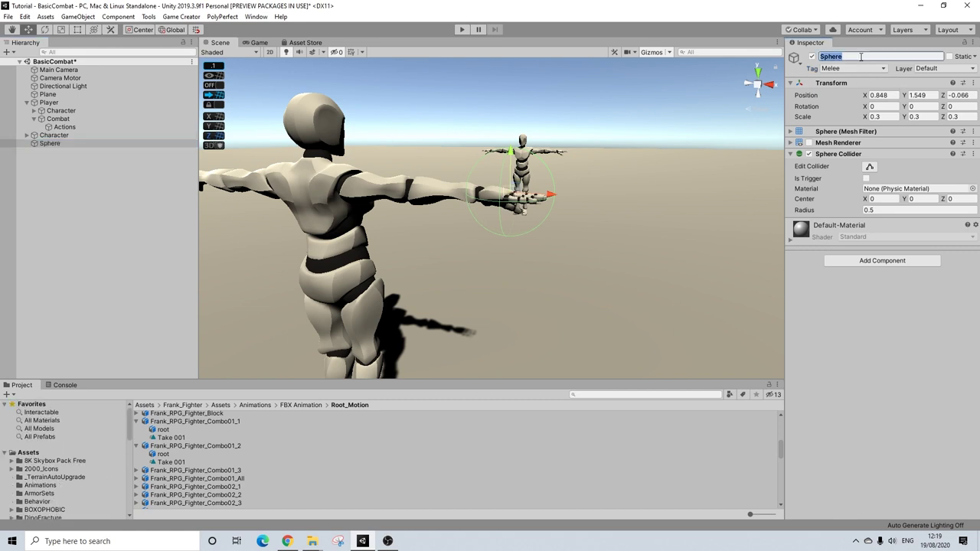
text(Fist)
Move the Fist object onto the player's head, at about X 0.006, Y 1.774, Z 0.015
alt+drag(291, 138, 469, 247)
alt+drag(433, 215, 621, 268)
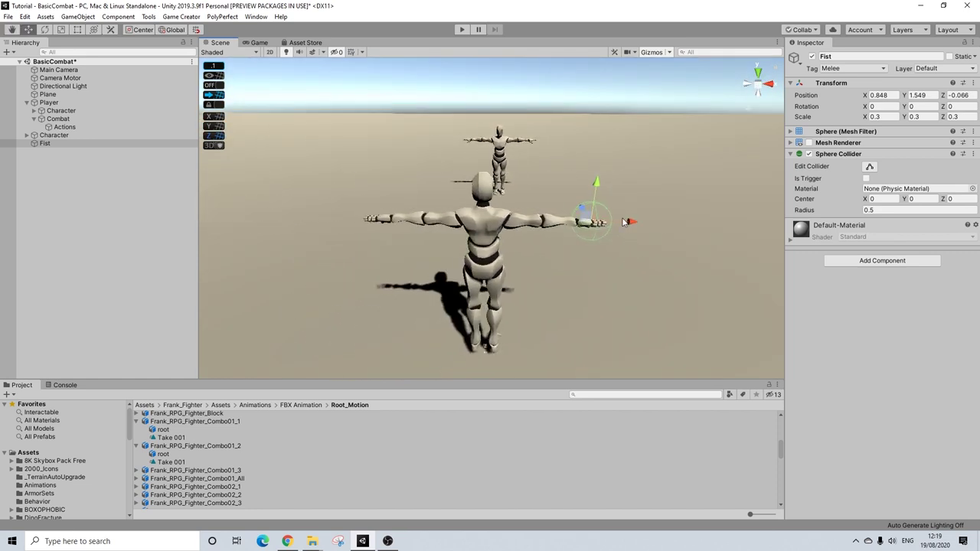
drag(626, 222, 488, 161)
alt+drag(489, 161, 538, 133)
drag(504, 173, 317, 207)
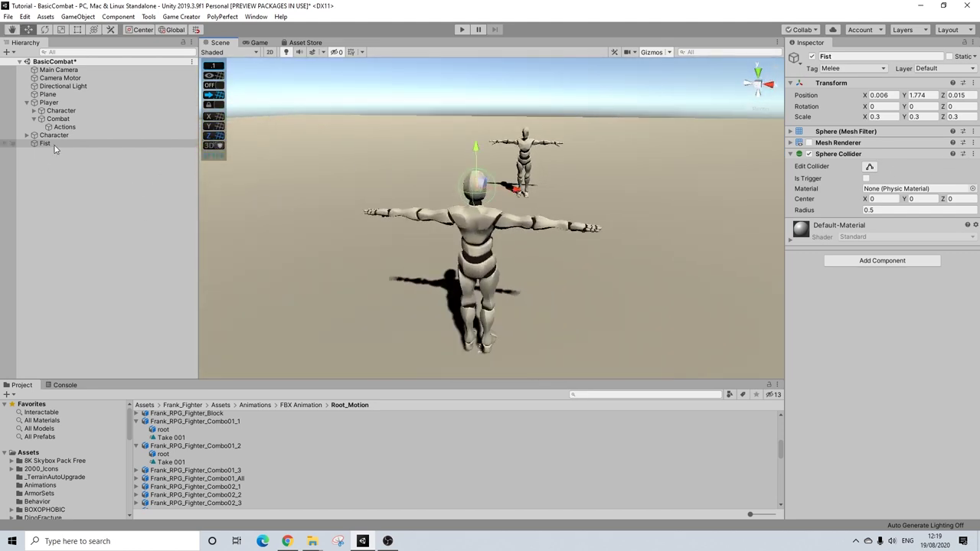
Save Fist as a prefab in the Animations folder and delete its instance from the scene
click(37, 486)
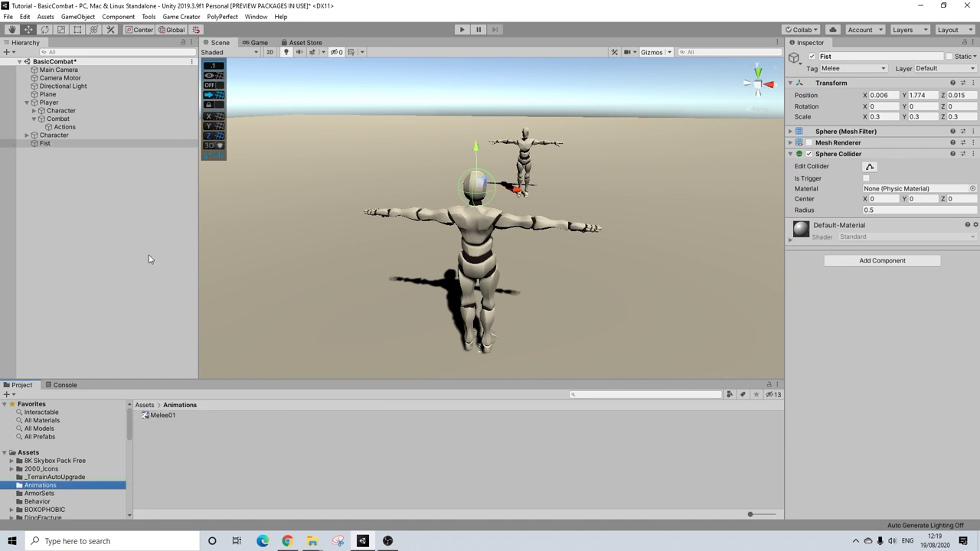
drag(42, 144, 164, 424)
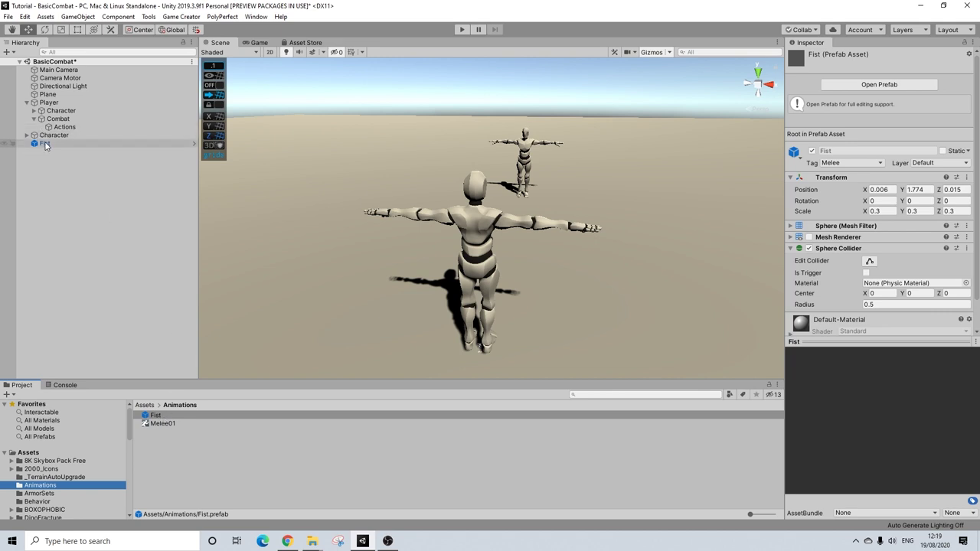
click(73, 143)
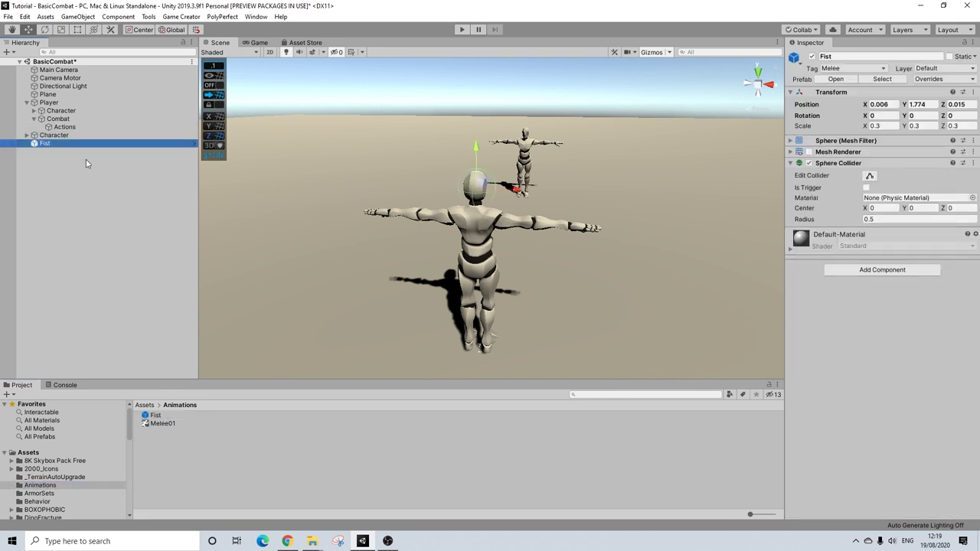
key(Delete)
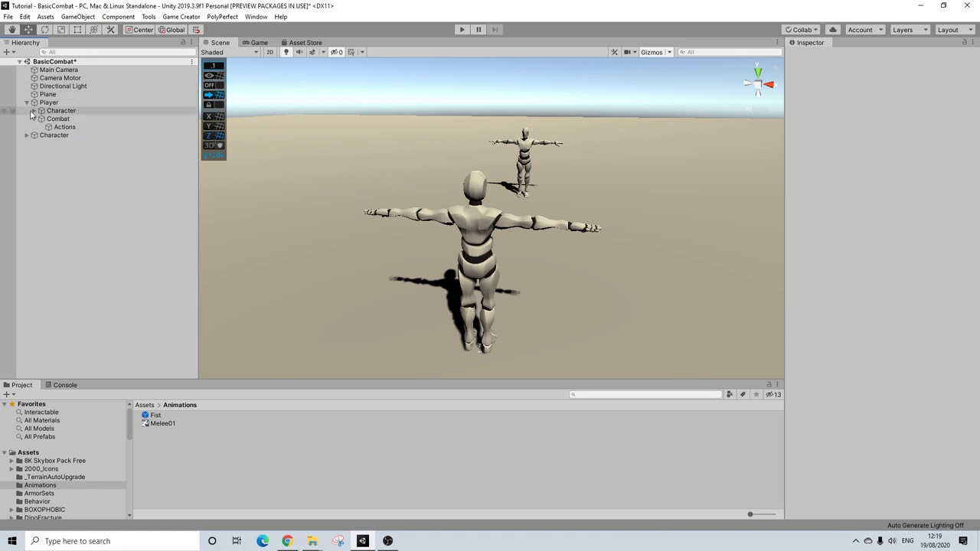
Add a Character Attachment action to Combat's Actions object and set its character to Player
click(63, 127)
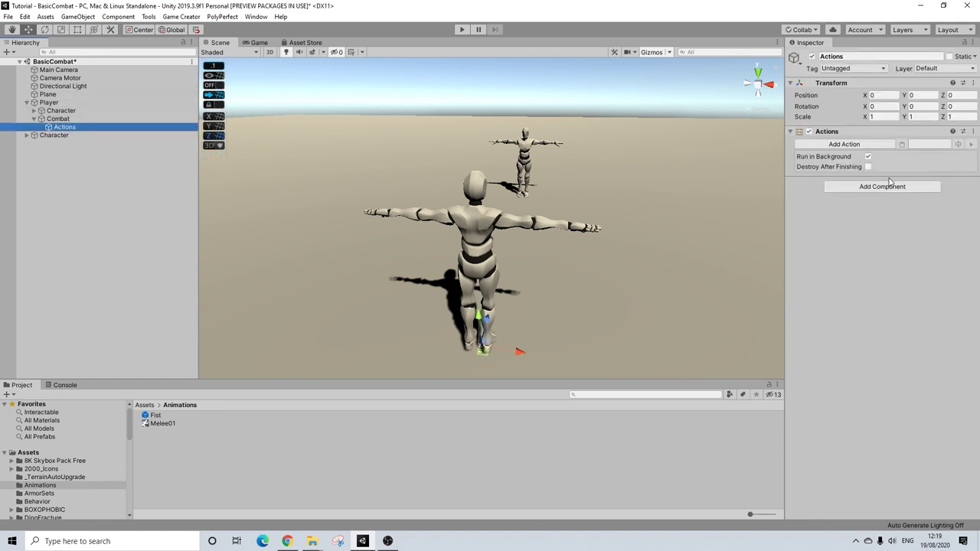
click(831, 144)
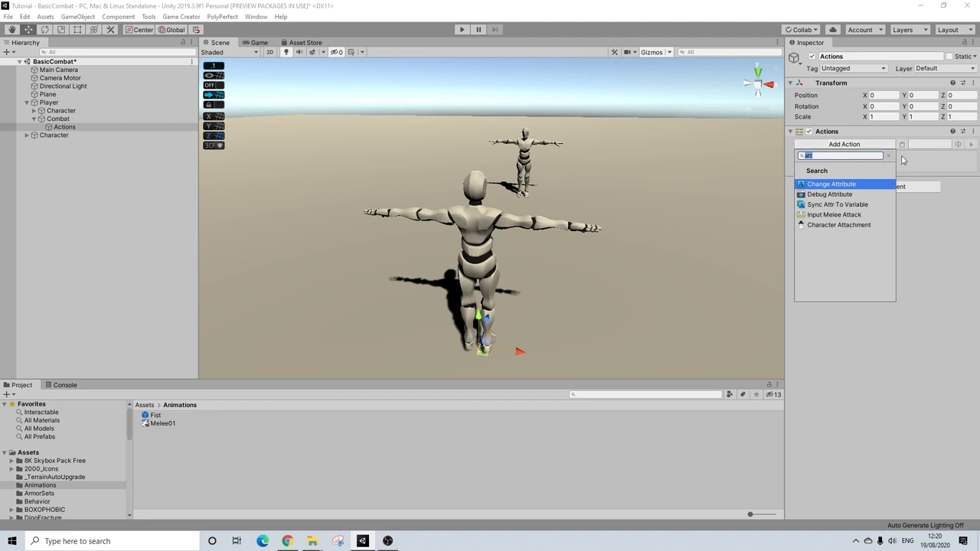
click(891, 156)
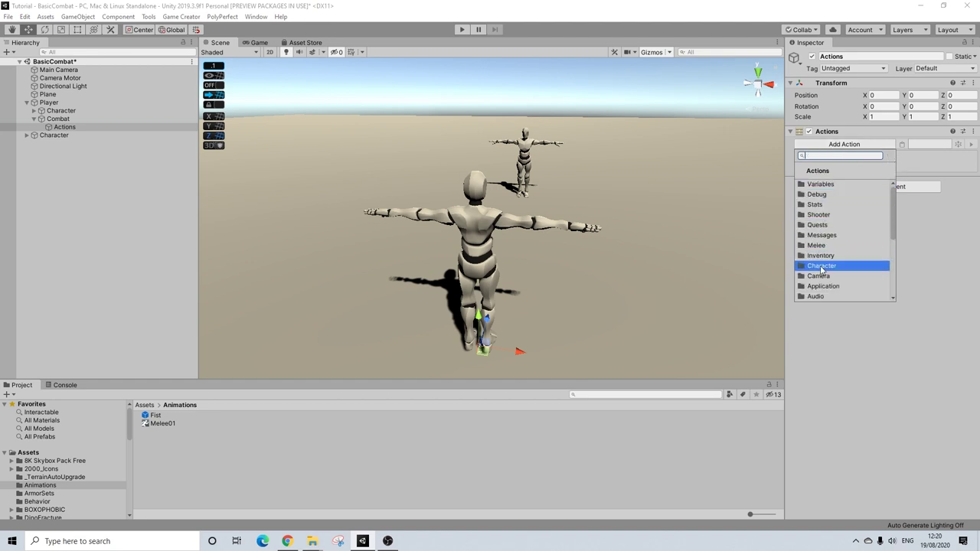
click(823, 265)
click(829, 183)
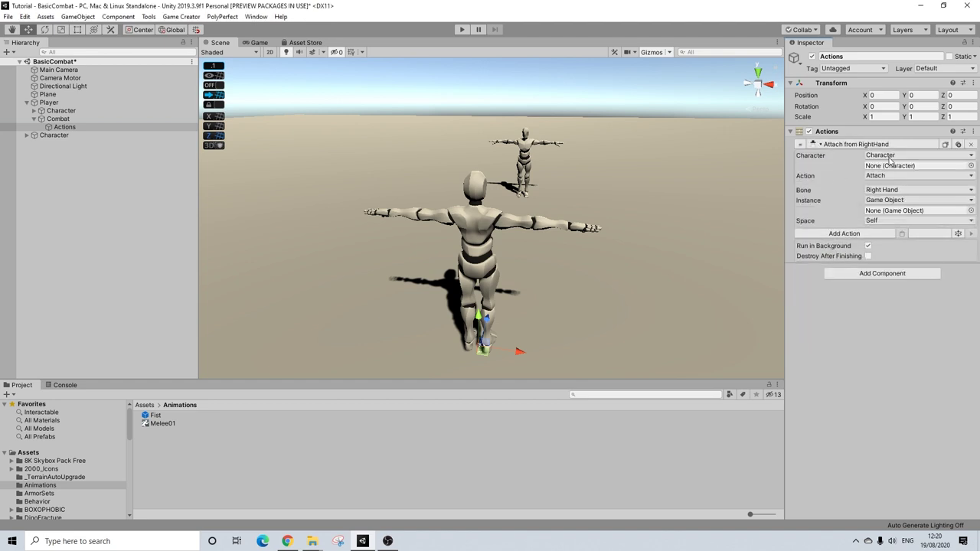
click(879, 156)
click(883, 167)
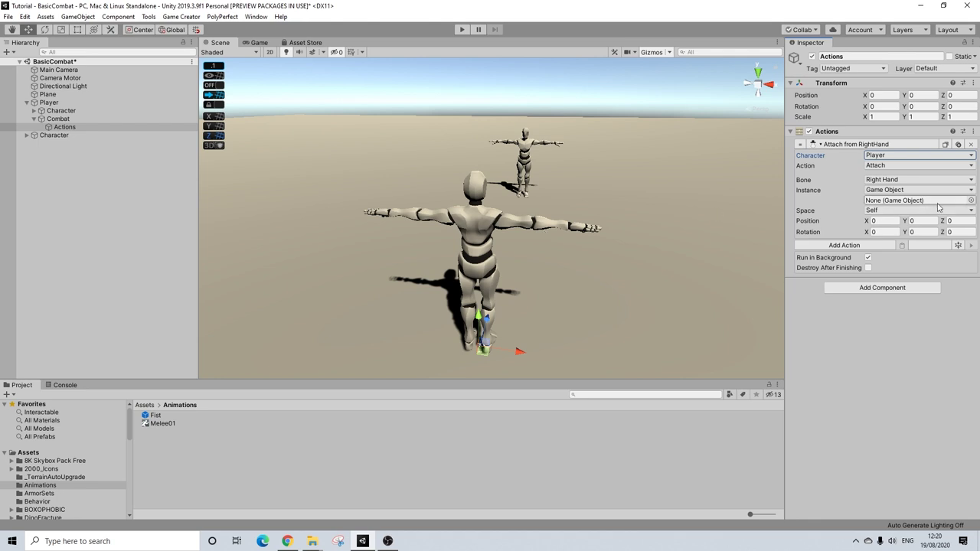
Keep Right Hand as the attachment bone and assign the Fist prefab as the game object to attach
click(868, 181)
click(836, 187)
click(882, 180)
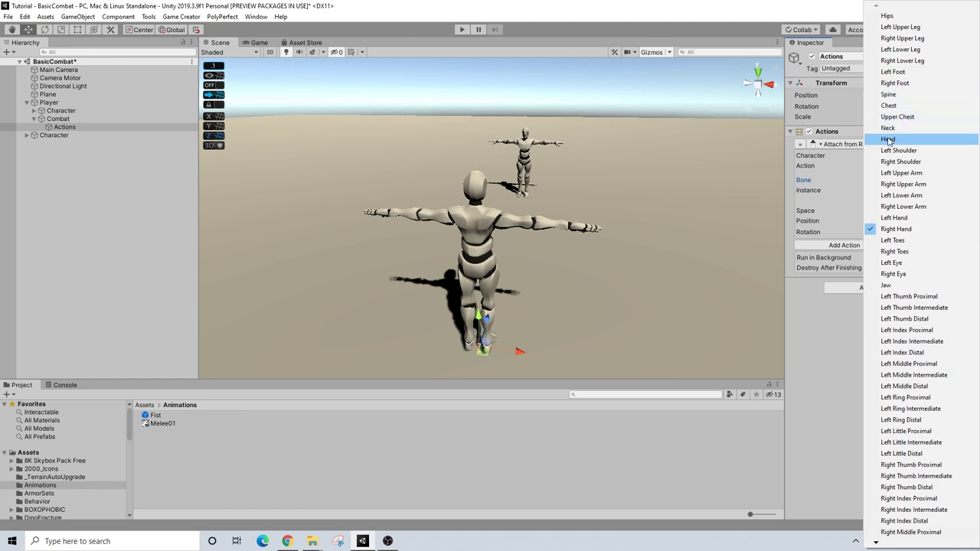
click(835, 180)
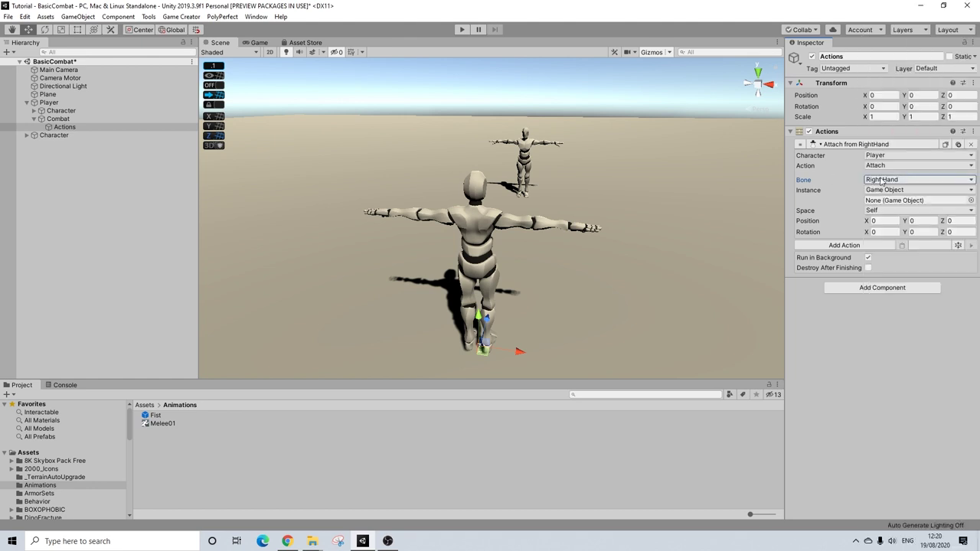
click(877, 182)
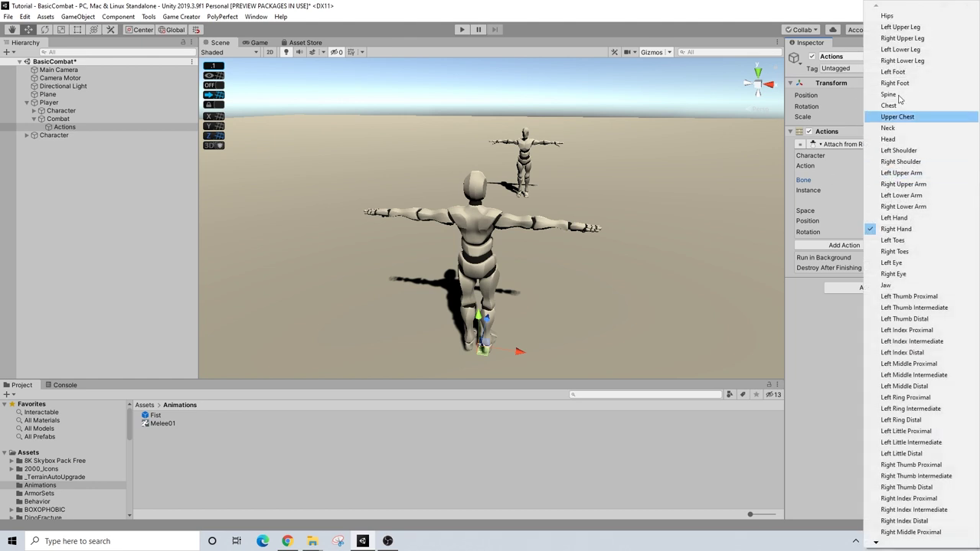
click(835, 187)
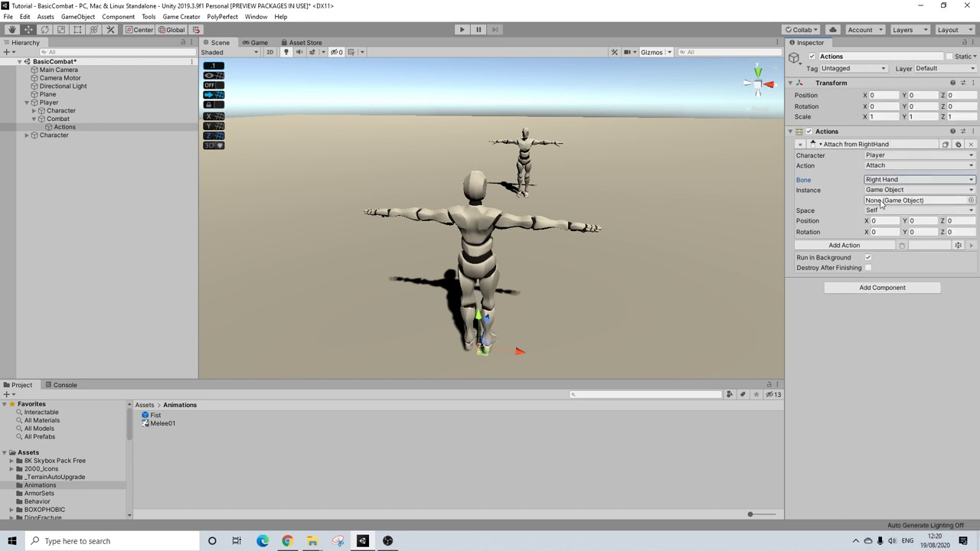
drag(157, 418, 881, 208)
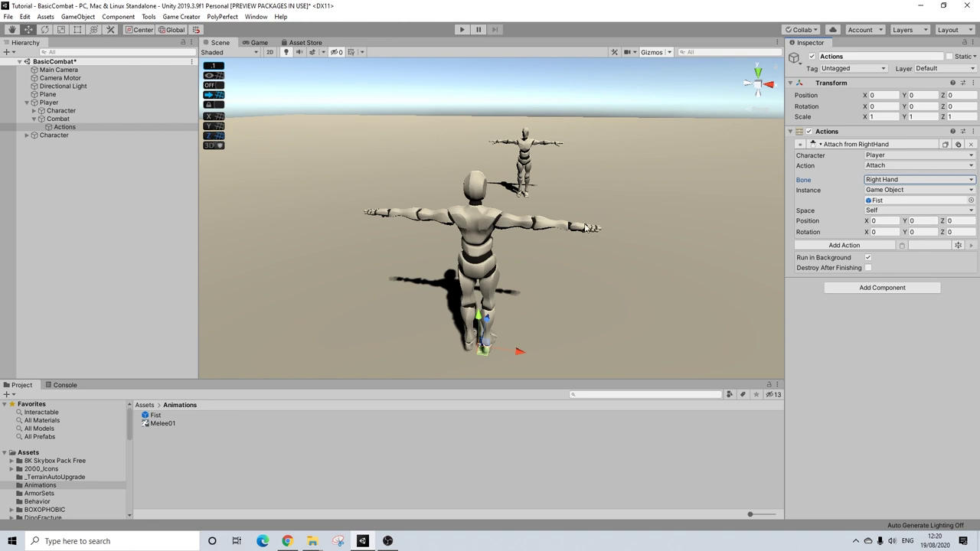
Add a Character State action below the attachment action and assign Melee01 as its state asset
click(837, 245)
text(state)
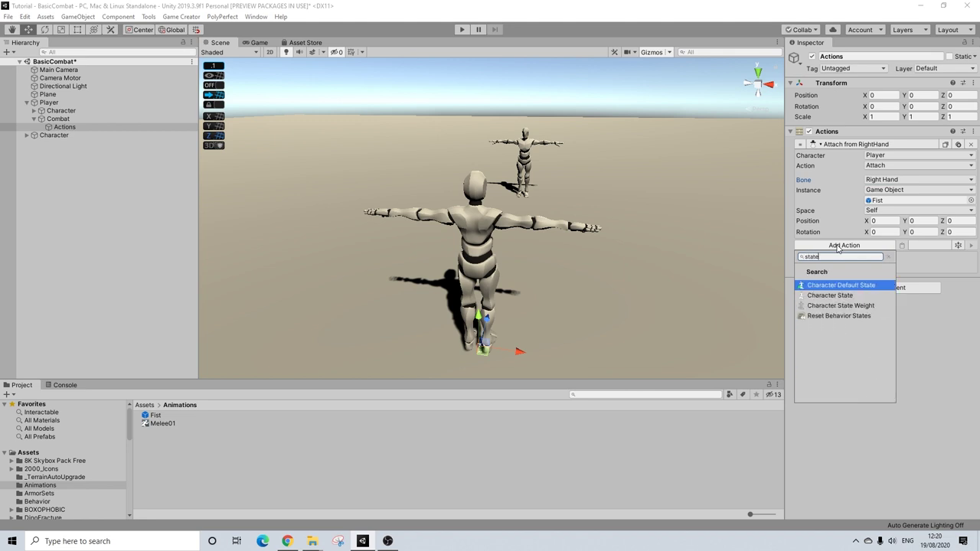
click(825, 288)
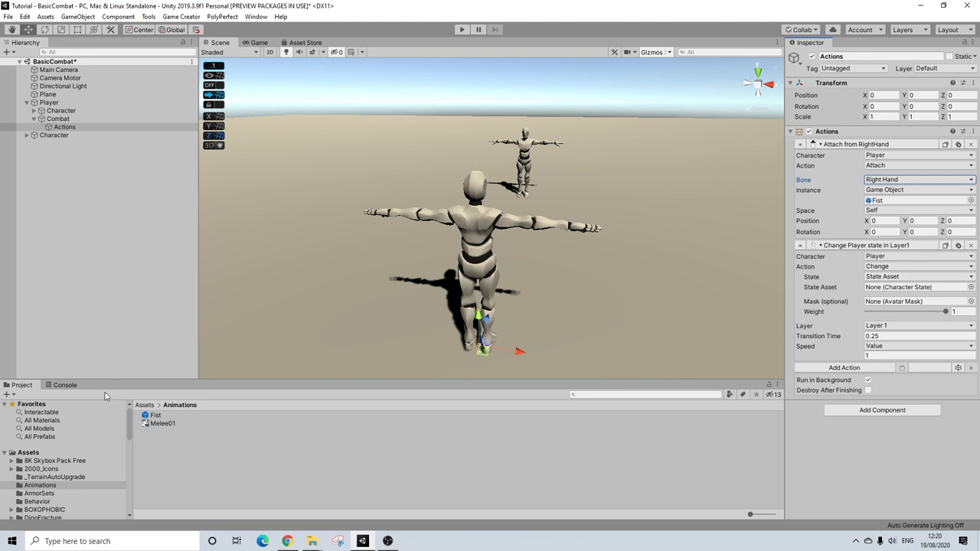
drag(161, 423, 892, 283)
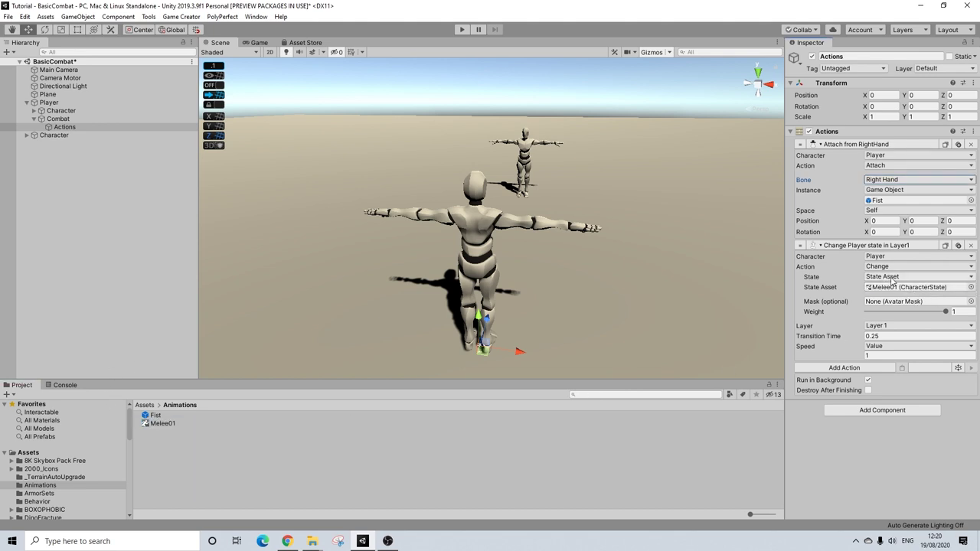
Add a Wait action after the Melee01 state change
click(855, 369)
text(wait)
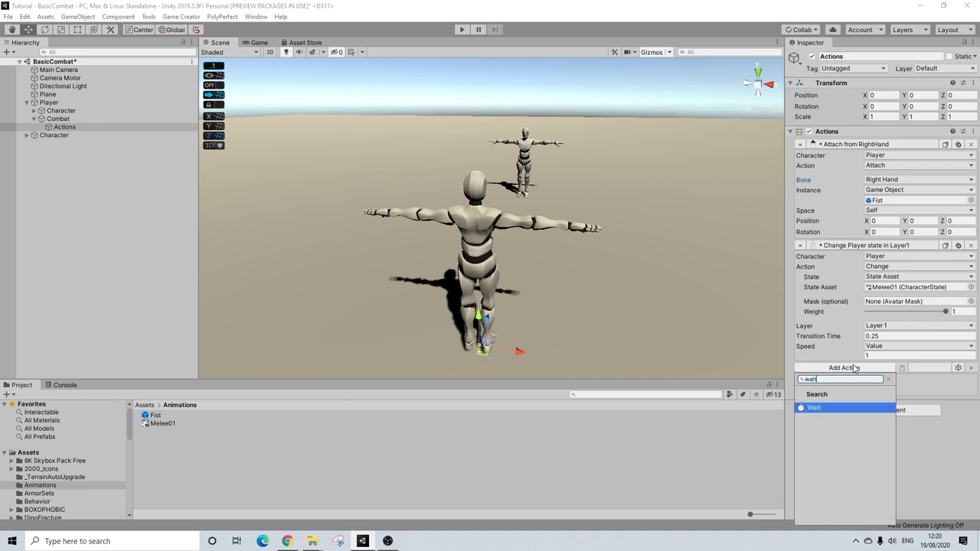
key(Return)
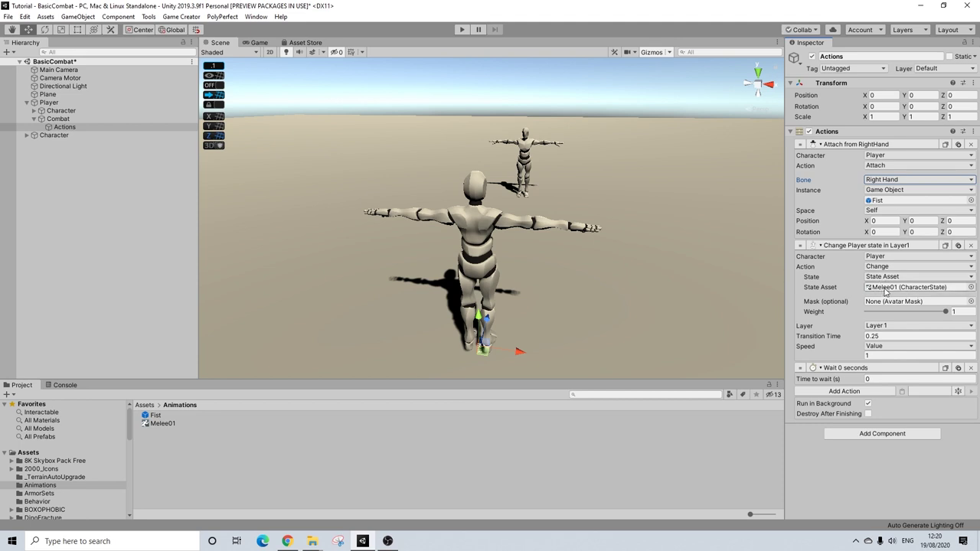
Locate the Take 001 clip used by the Melee01 state and preview it to check its length and timing
click(163, 423)
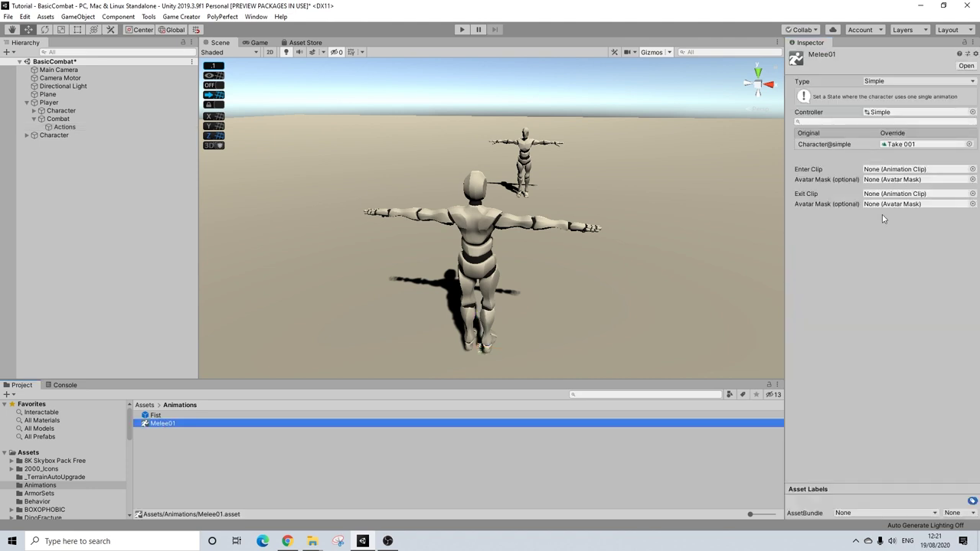
click(923, 144)
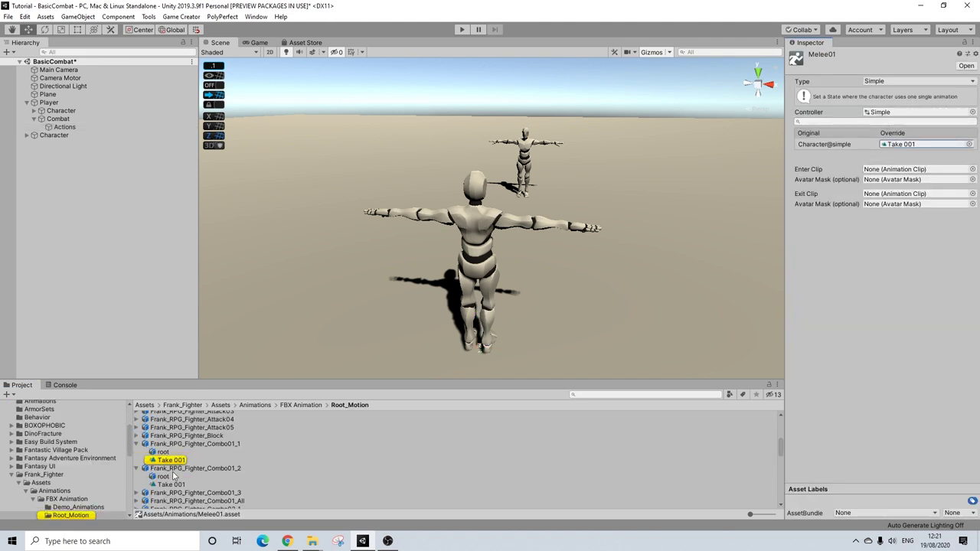
click(172, 460)
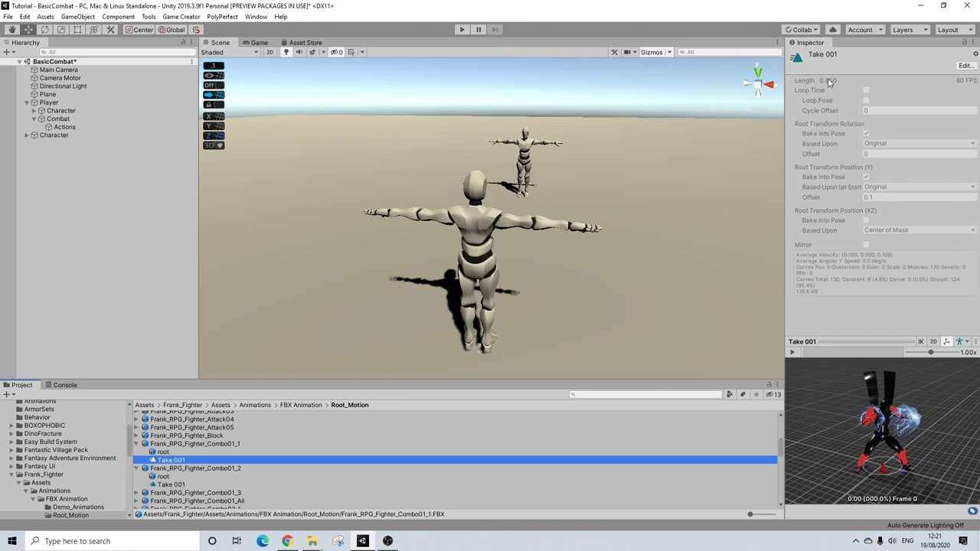
click(794, 352)
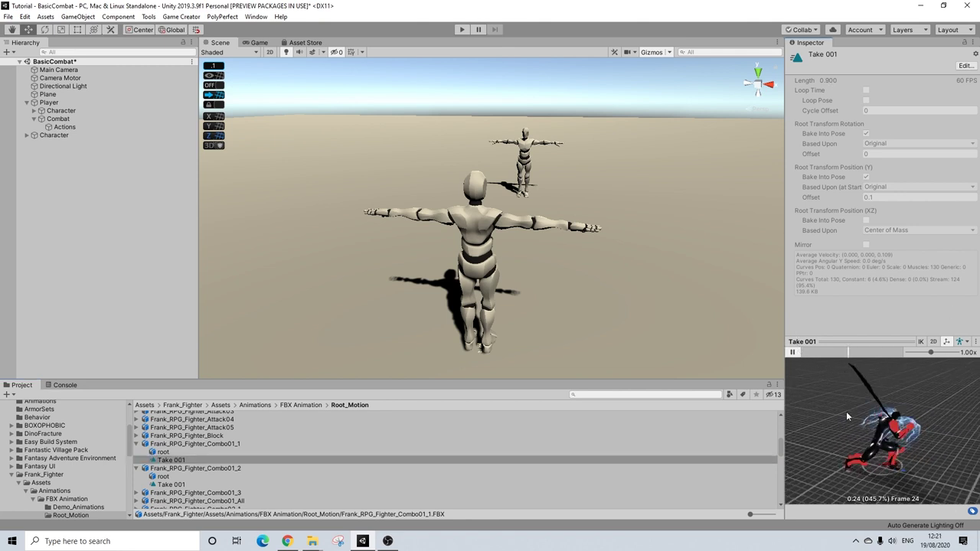
click(797, 354)
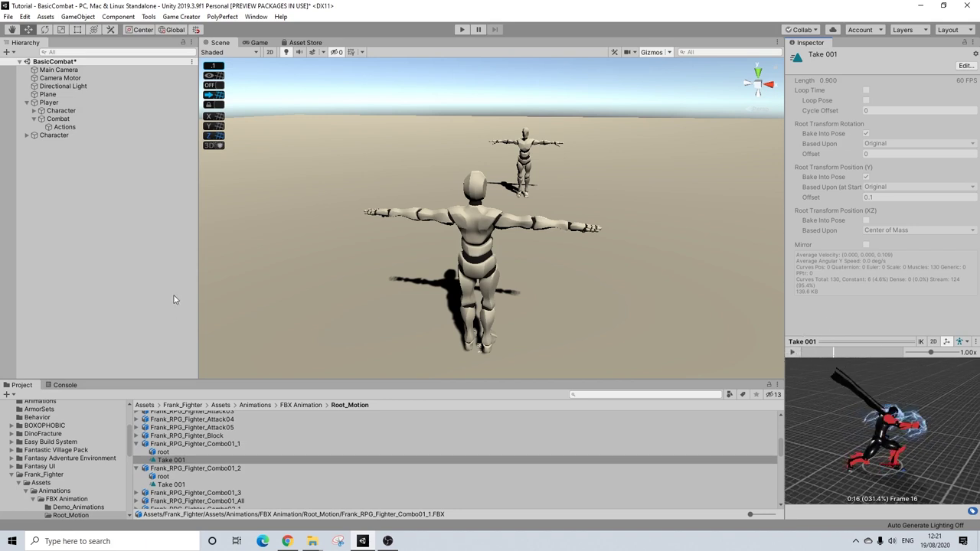
Set the time to wait in Combat's Wait action to 0.6 seconds
click(61, 128)
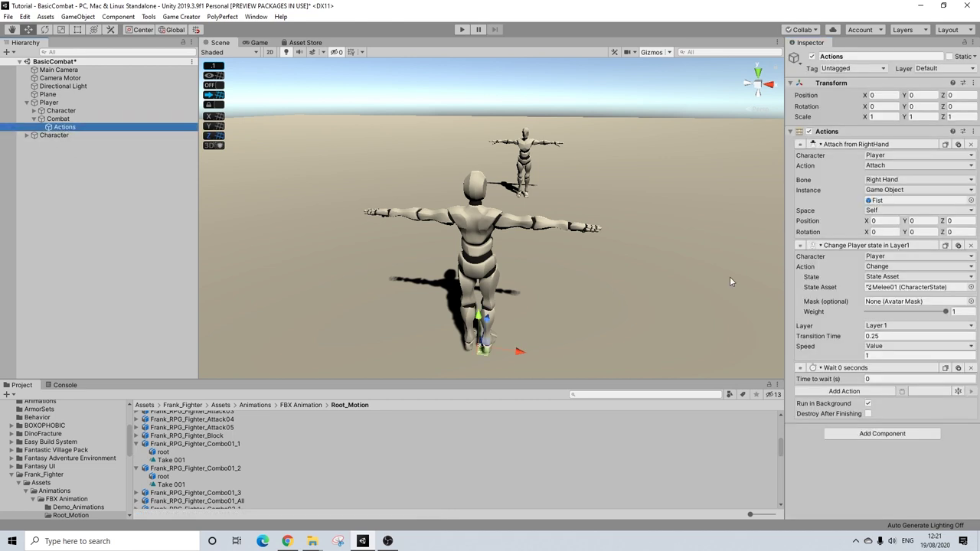
click(886, 378)
text(0.6)
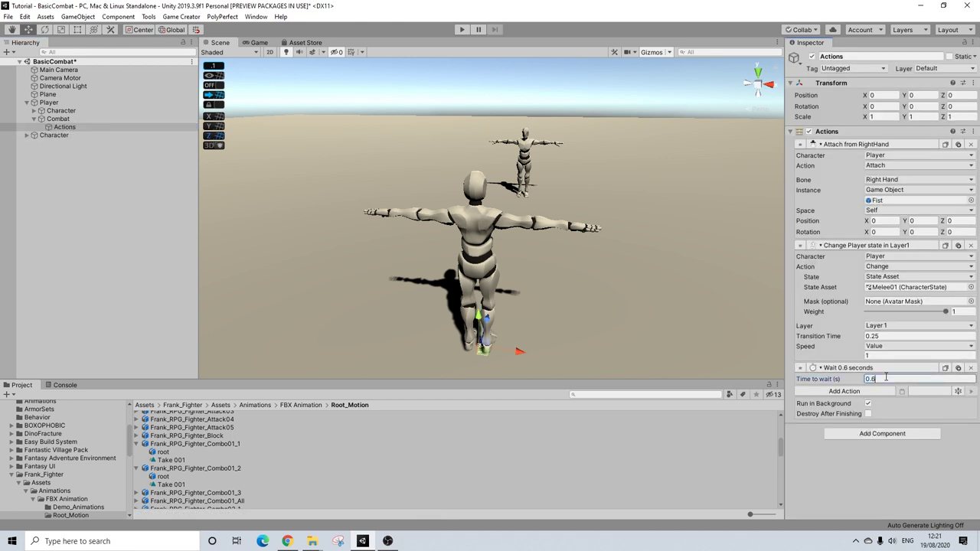
Duplicate the Change Player state action after the wait and set the copy's action to Reset
click(846, 391)
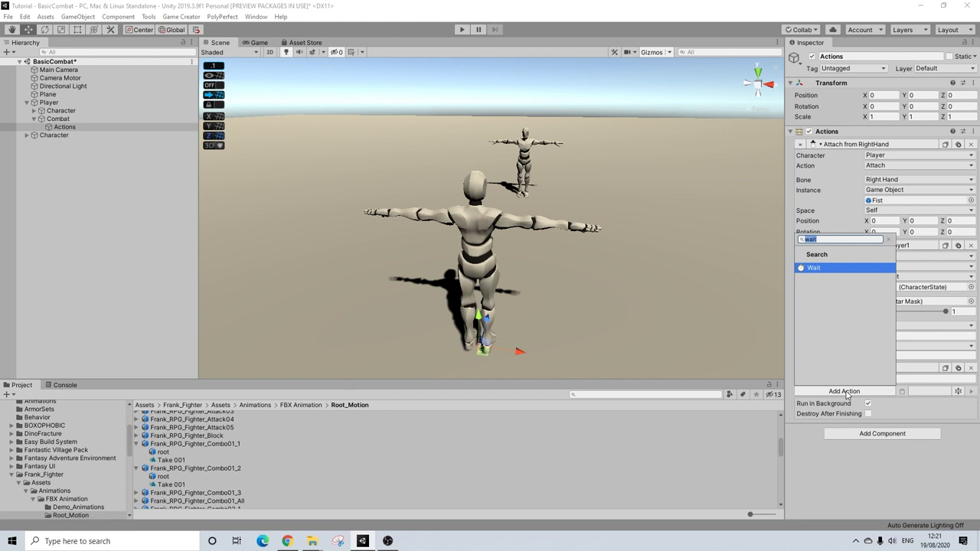
click(930, 472)
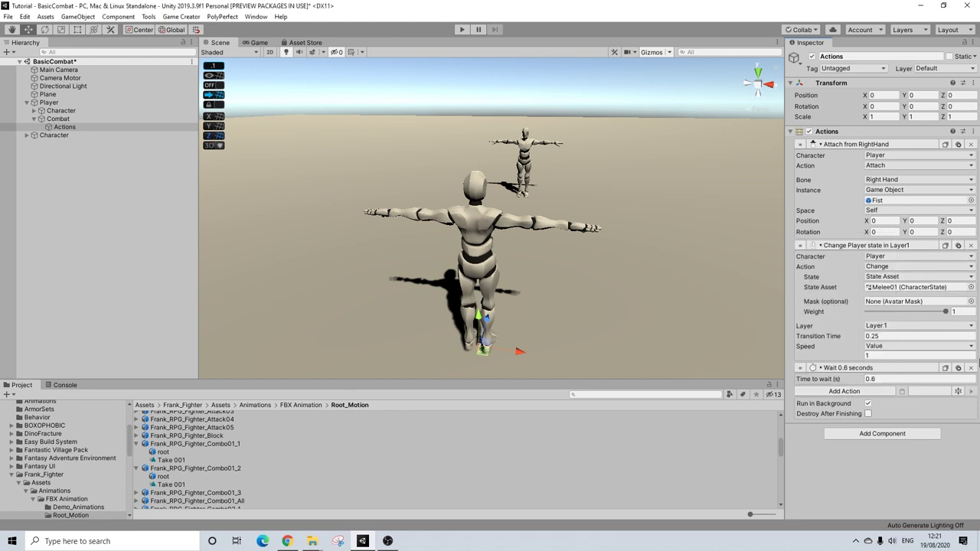
click(946, 246)
click(902, 392)
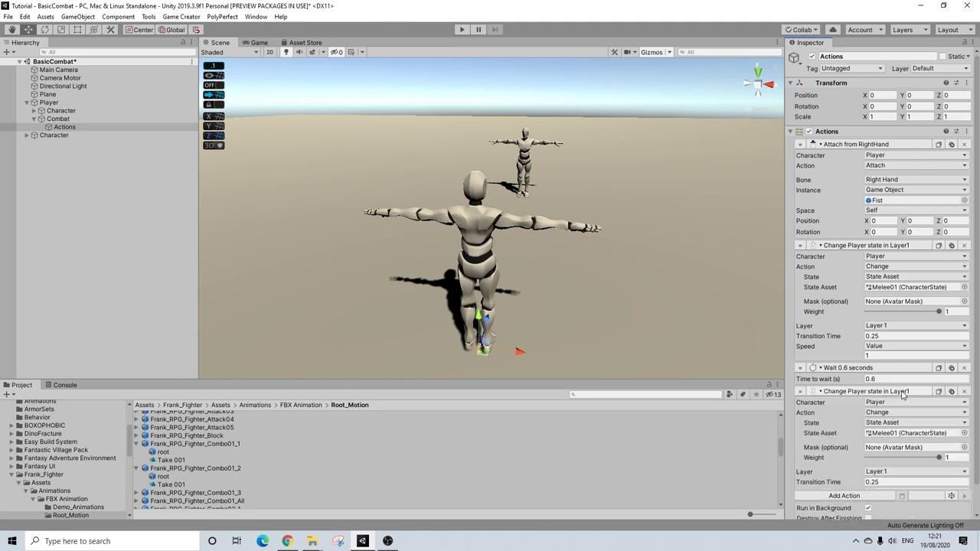
click(877, 414)
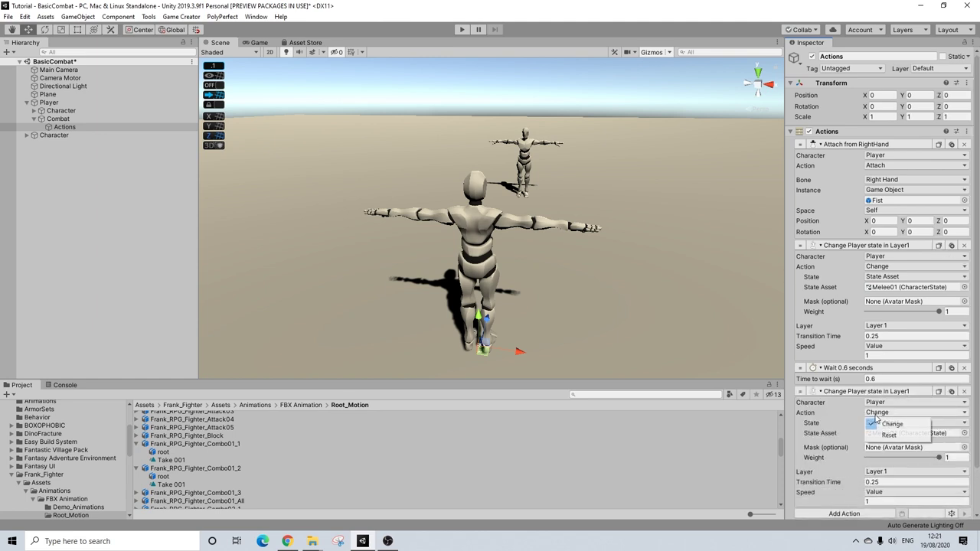
click(890, 435)
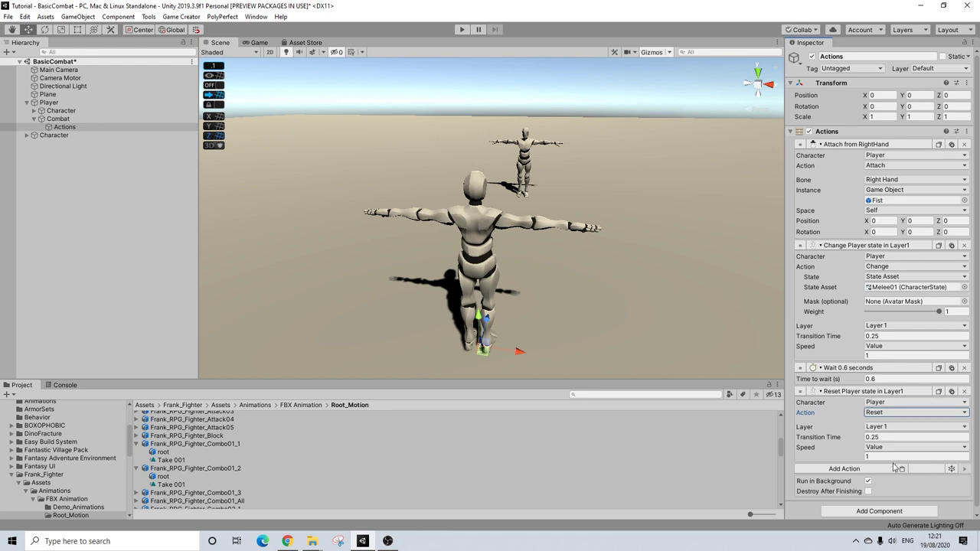
Paste a copy of the right-hand attachment action, set it to Remove, and place it before the state reset
click(902, 468)
scroll(889, 429, down, 3)
click(883, 398)
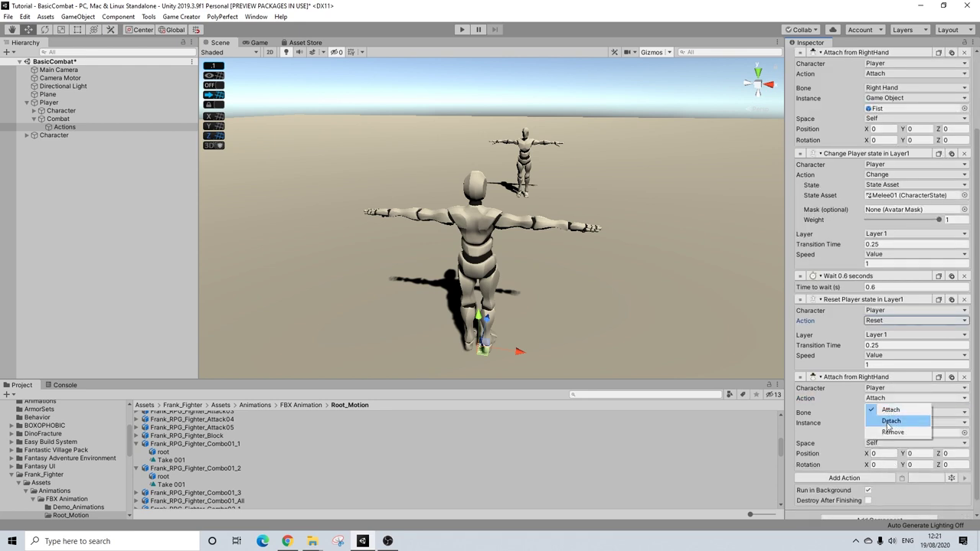
click(890, 432)
drag(800, 416, 803, 336)
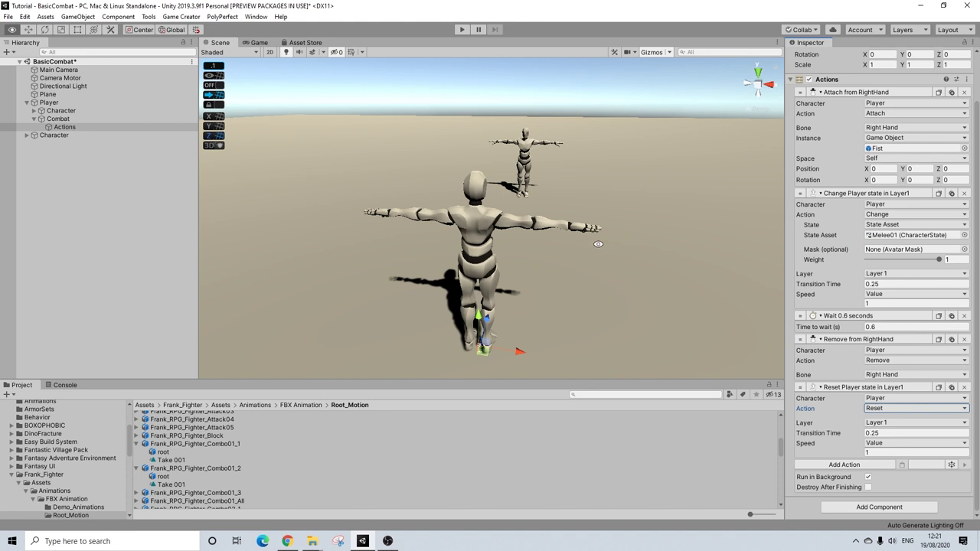
Collapse the attach, state change, wait, remove and reset entries in the Actions component
mouse_move(586, 245)
alt+mouse_down()
mouse_move(536, 245)
mouse_move(571, 244)
alt+mouse_up()
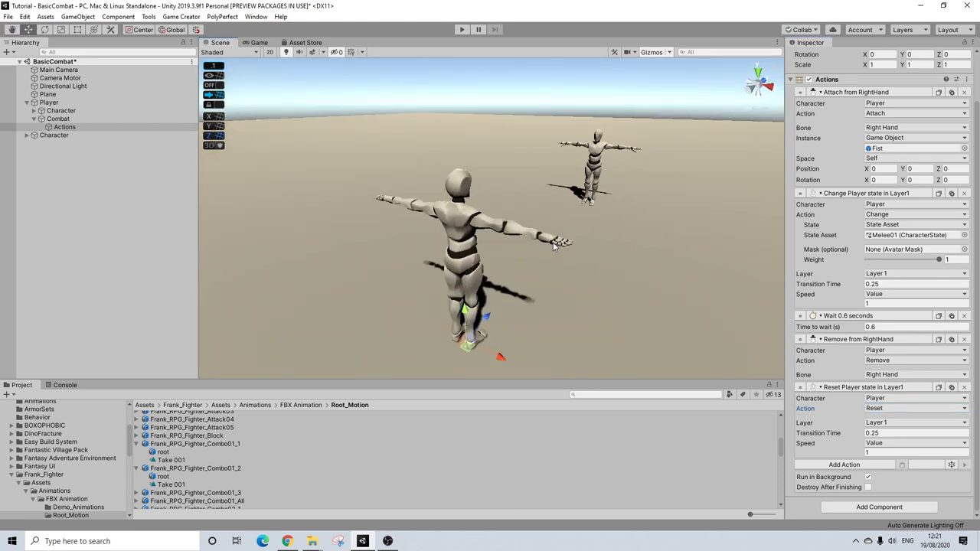
alt+drag(567, 249, 505, 253)
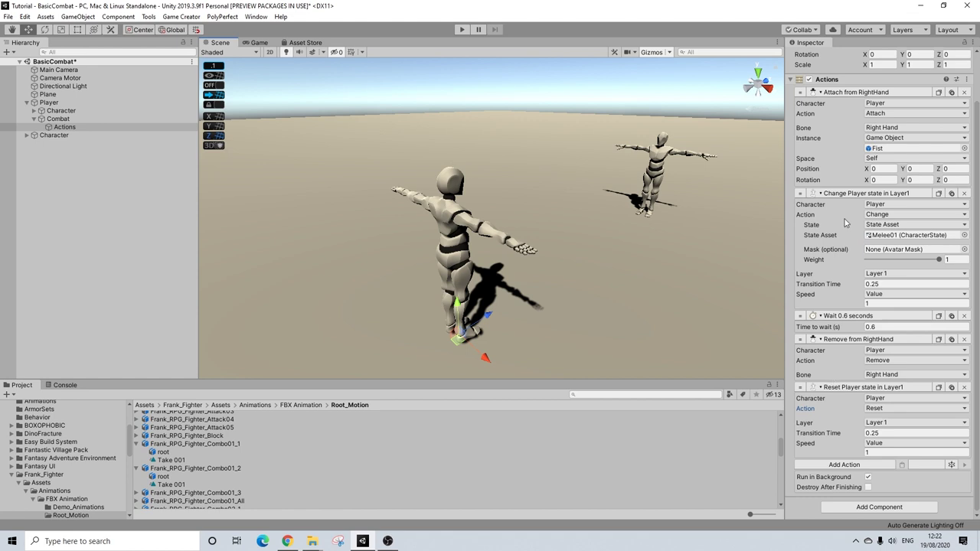
click(852, 92)
click(847, 155)
click(848, 167)
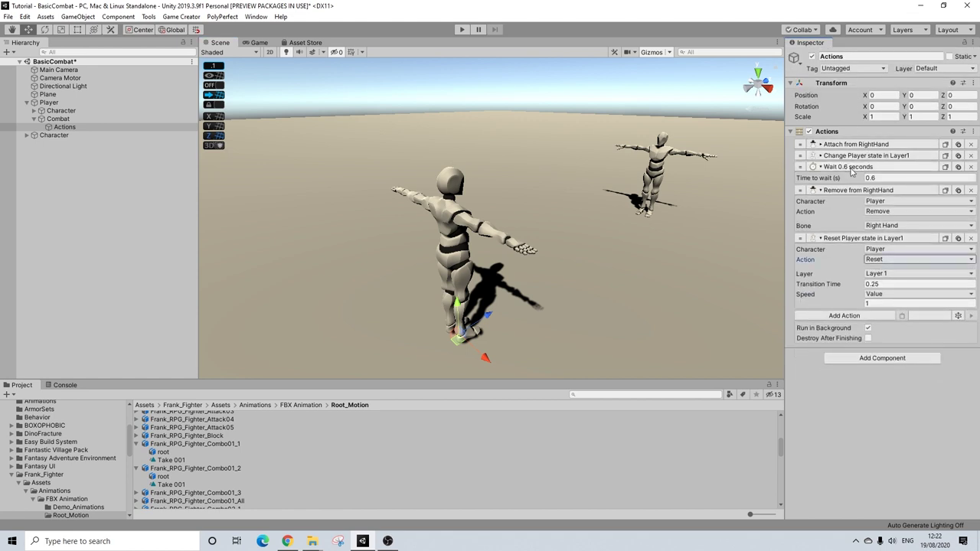
click(848, 177)
click(850, 189)
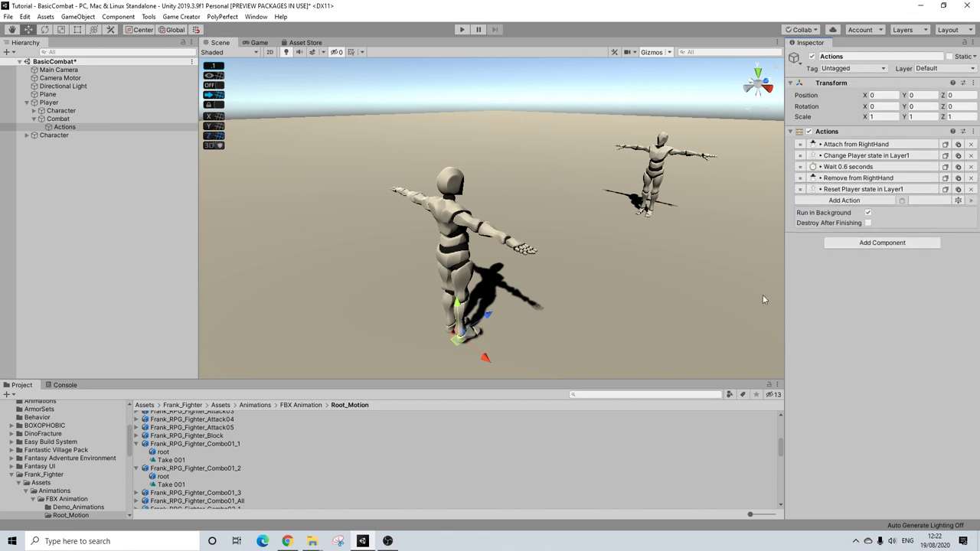
Collapse the Player hierarchy and add a Stats component to the enemy Character object
alt+drag(564, 199, 100, 160)
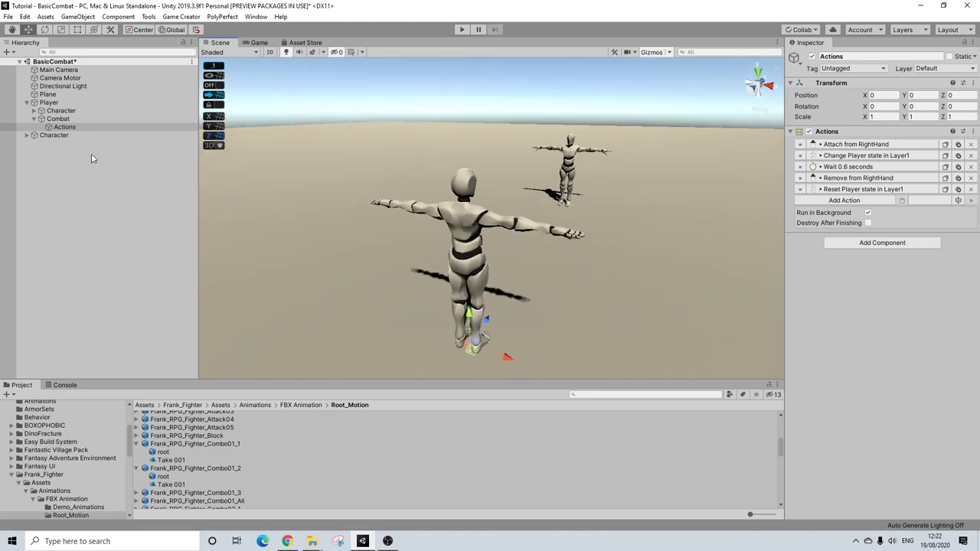
click(33, 119)
click(26, 103)
click(58, 112)
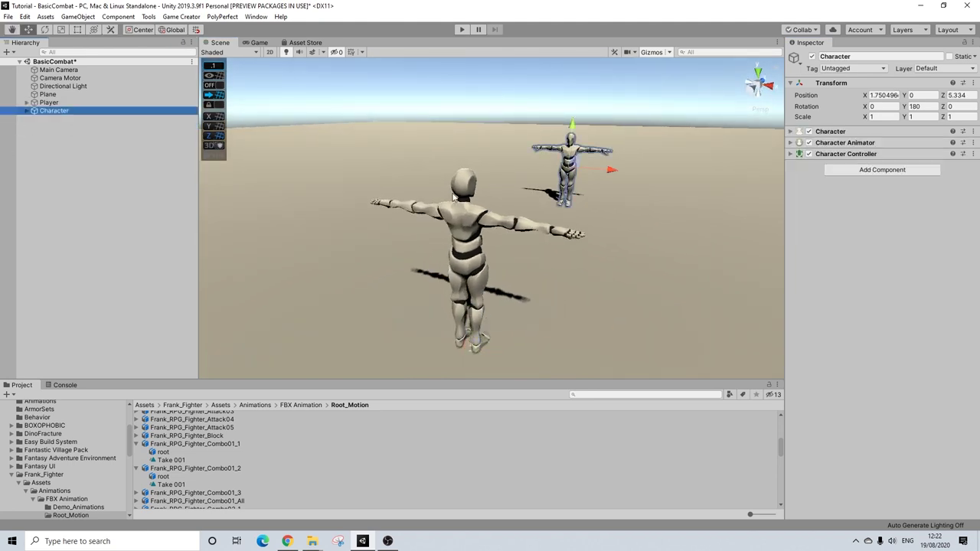
alt+drag(626, 163, 656, 207)
click(869, 170)
text(stats)
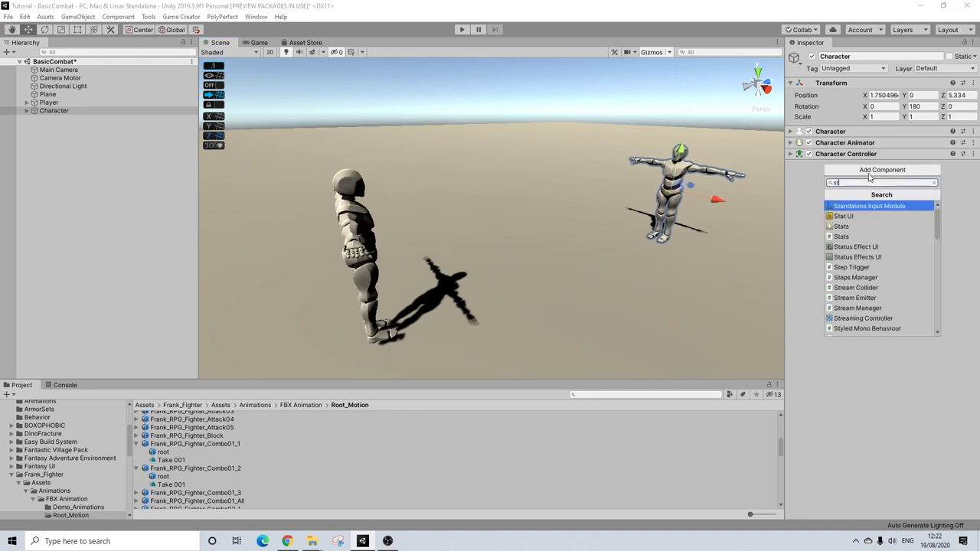
key(Return)
click(827, 166)
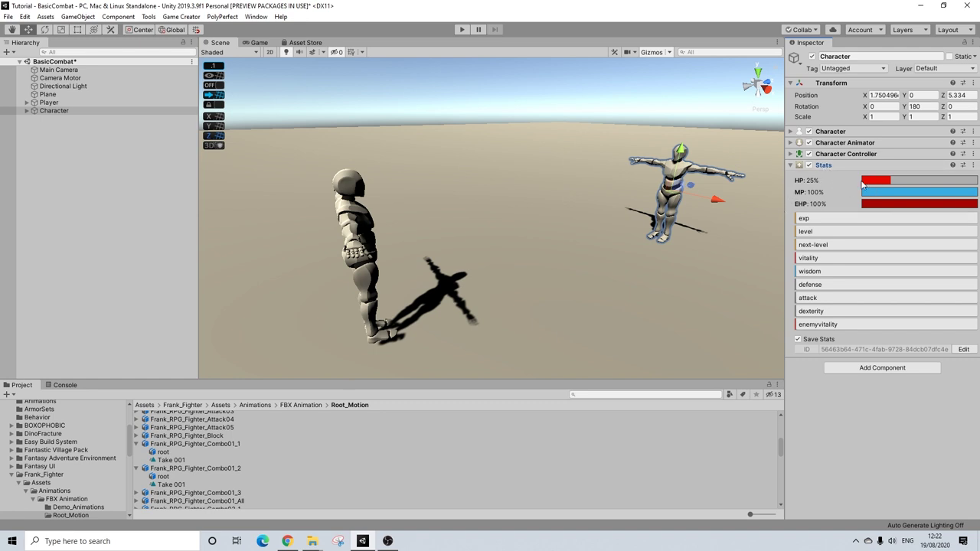
click(865, 165)
Add a Trigger component to Character and change its trigger type to On Tag Enter
click(849, 184)
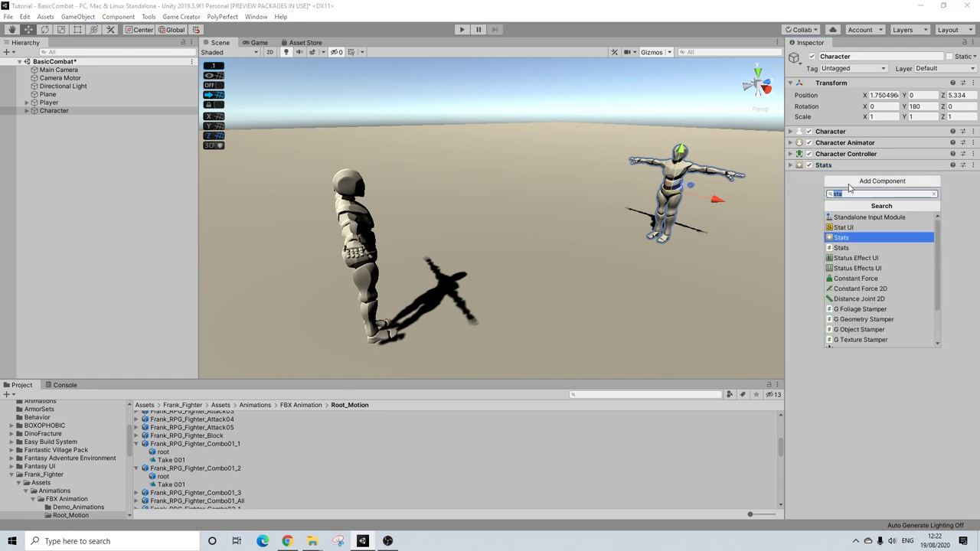
text(trigg)
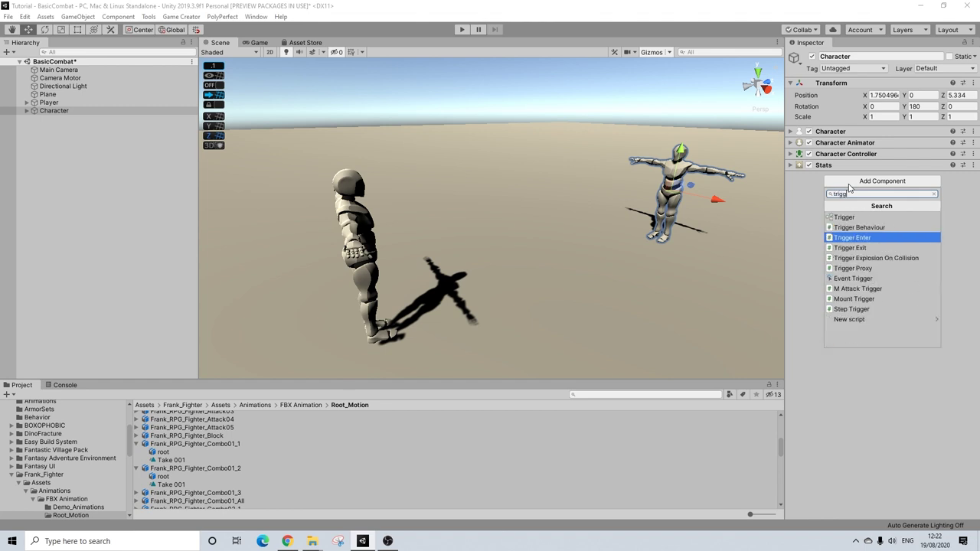
click(846, 217)
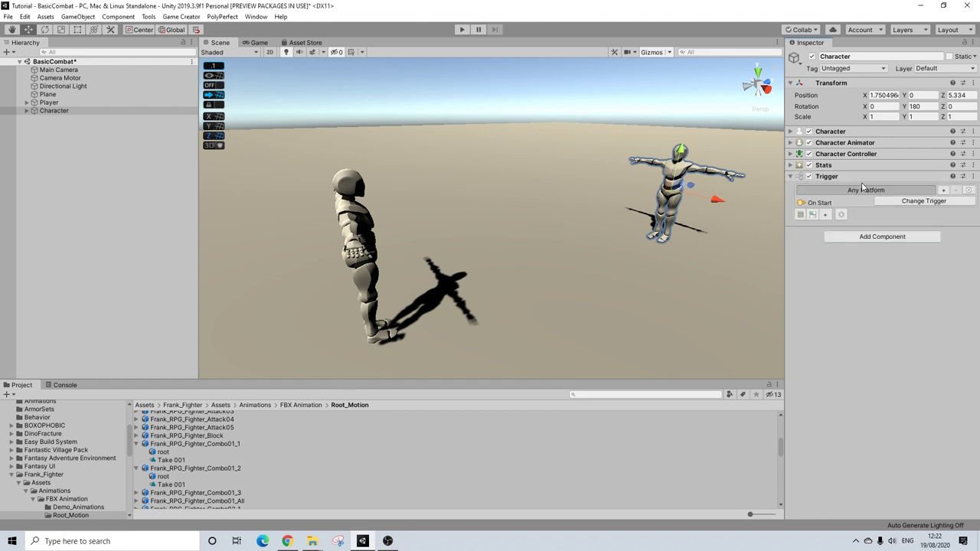
click(905, 200)
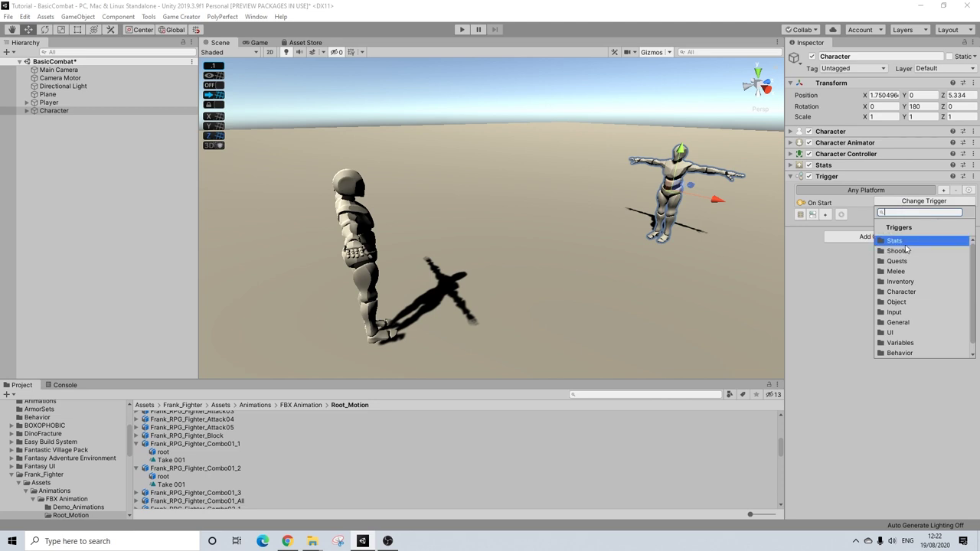
text(stat)
click(903, 265)
Set the trigger's object tag to Melee and create an Actions object for it under Character
click(873, 213)
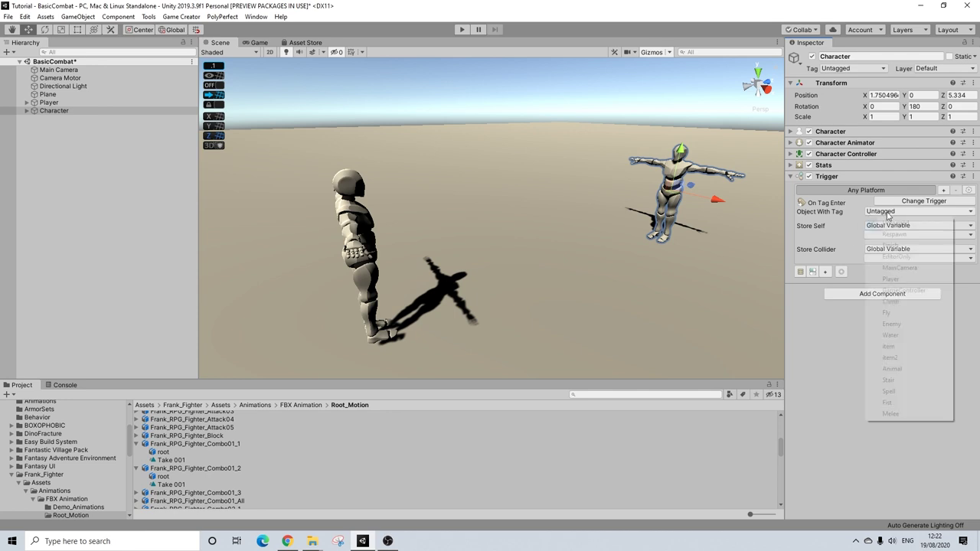
click(891, 414)
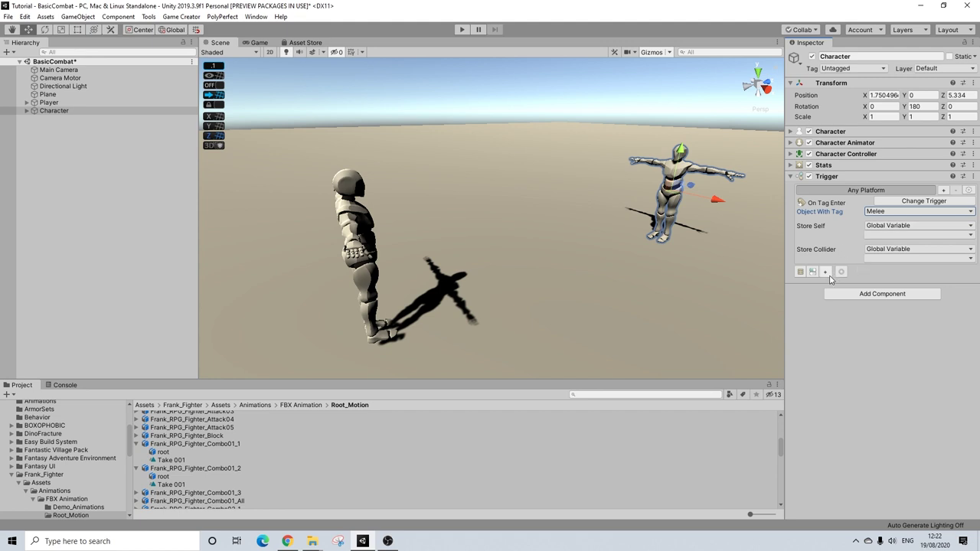
click(801, 272)
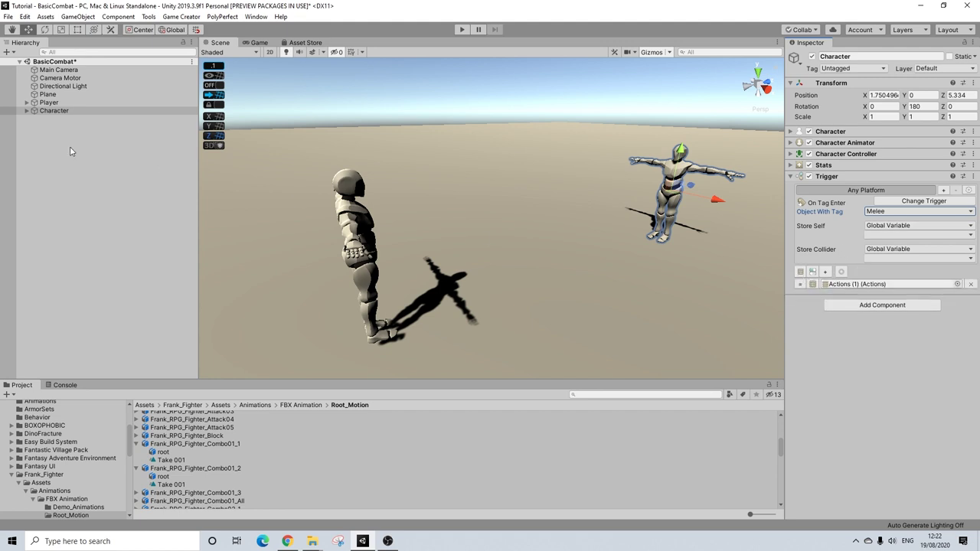
click(26, 111)
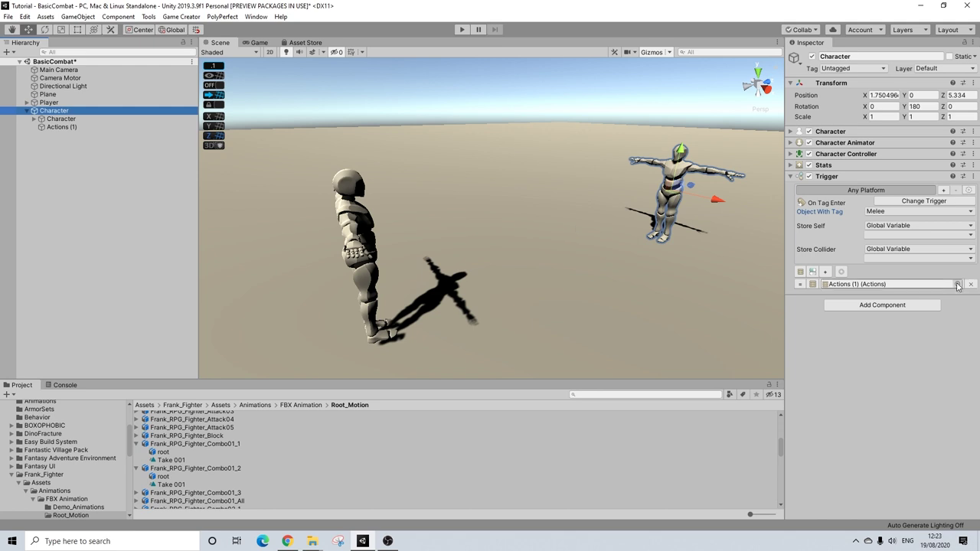
Replace the trigger's Actions with a new Conditions object and delete the unused Actions (1) object from under Character
click(813, 271)
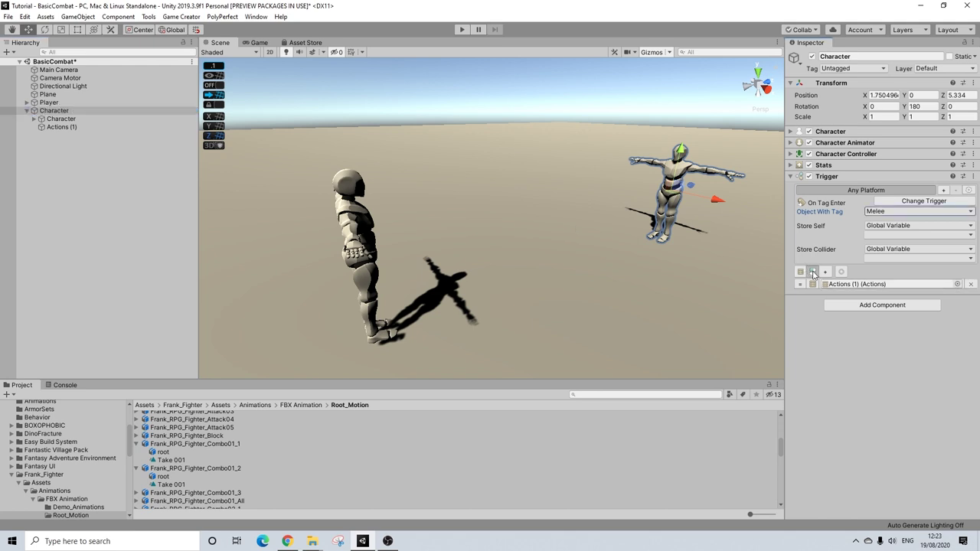
click(972, 285)
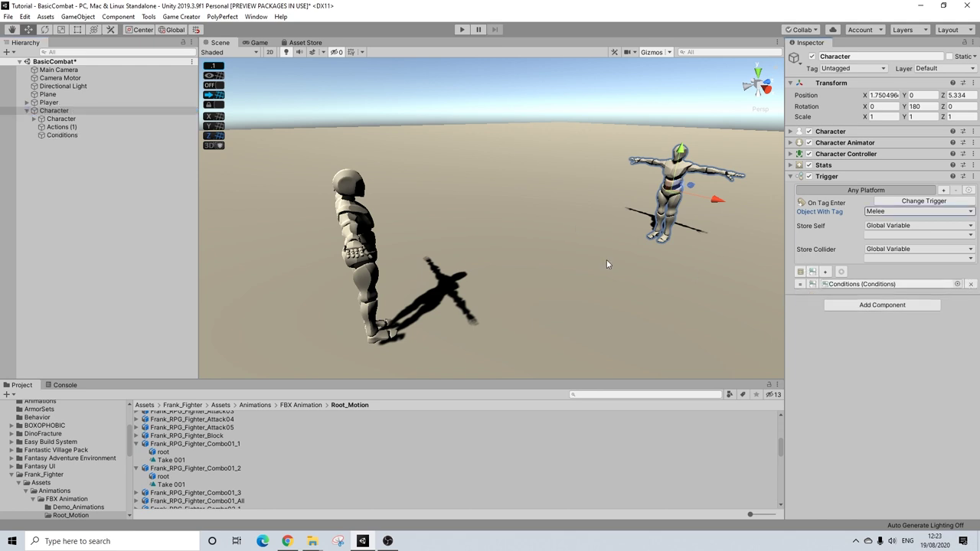
click(60, 127)
key(Delete)
Add an Attribute Value condition to the clause of the Conditions object under Character
click(61, 127)
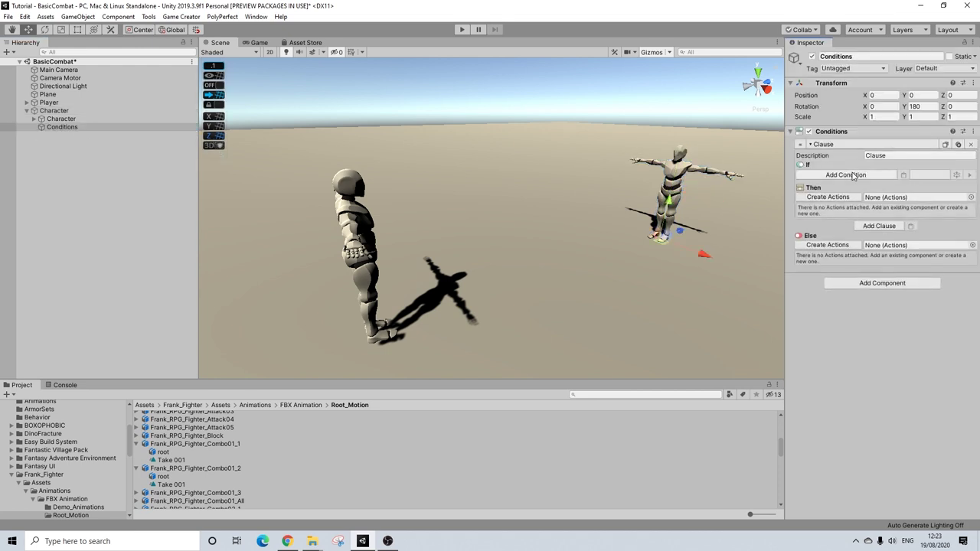
click(847, 175)
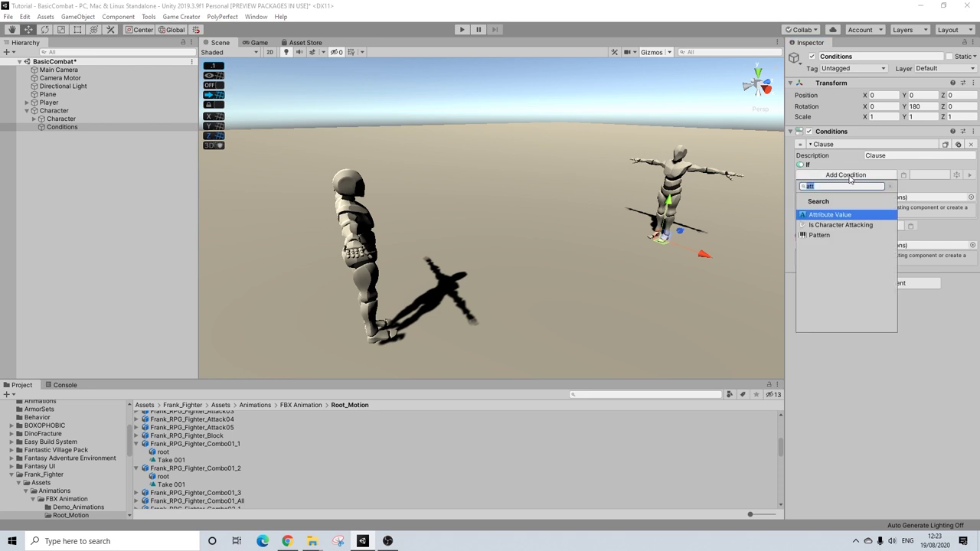
text(healt)
key(BackSpace)
key(BackSpace)
key(BackSpace)
key(BackSpace)
key(BackSpace)
text(att)
key(Return)
Target the parent Character game object in the condition and require its health to be Value Is Less Or Equal 0
click(881, 186)
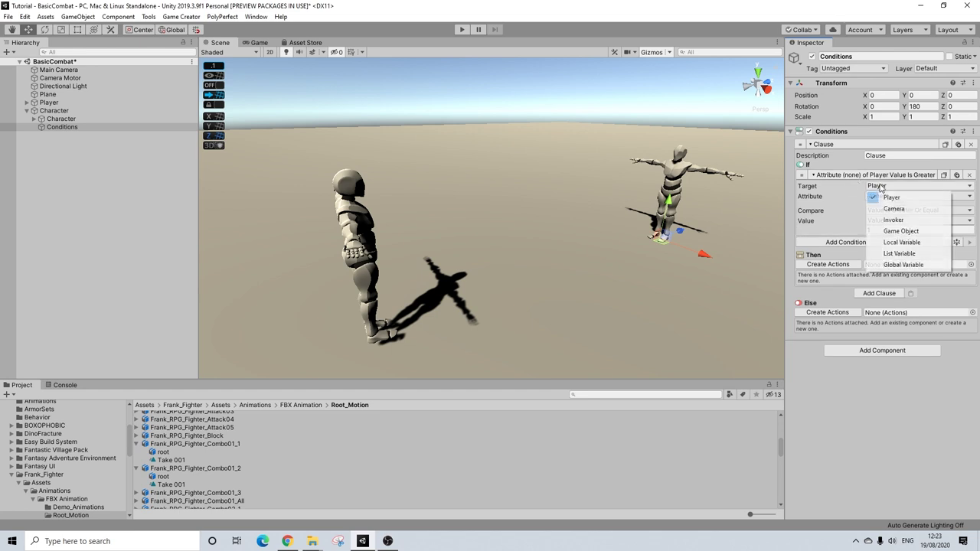
click(902, 232)
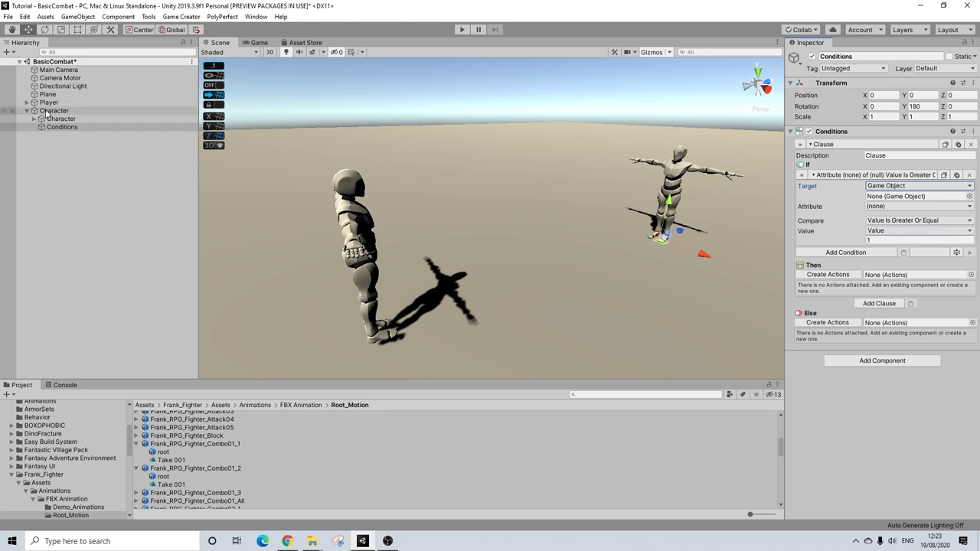
mouse_move(46, 113)
mouse_down()
mouse_move(889, 210)
mouse_move(903, 197)
mouse_up()
click(893, 206)
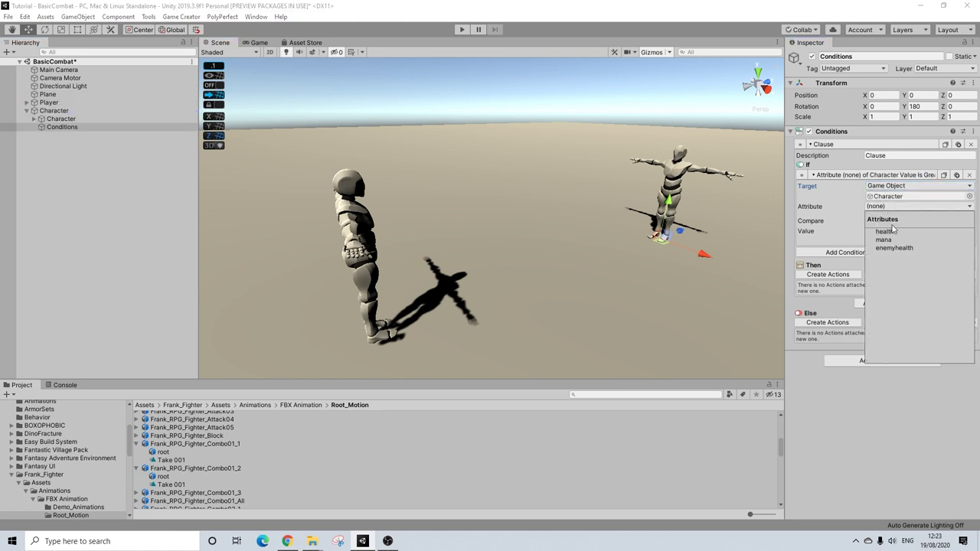
click(892, 231)
click(884, 221)
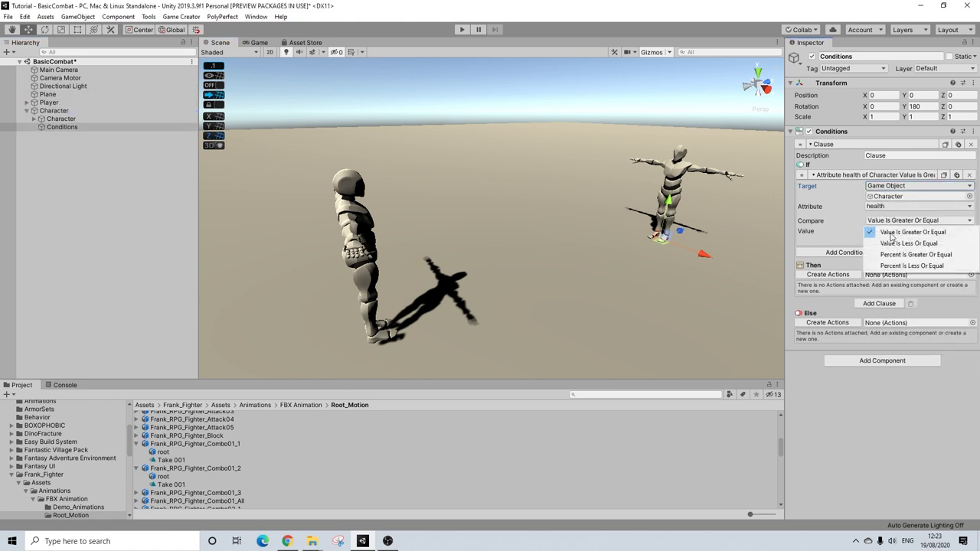
click(893, 244)
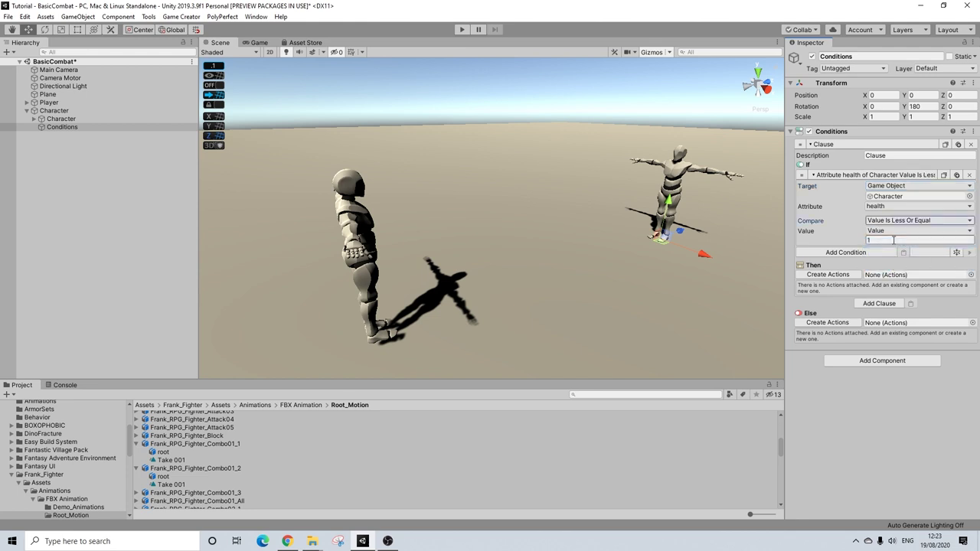
click(893, 241)
Create an Actions object for the clause's Then branch and add a Character Ragdoll action to it
click(815, 275)
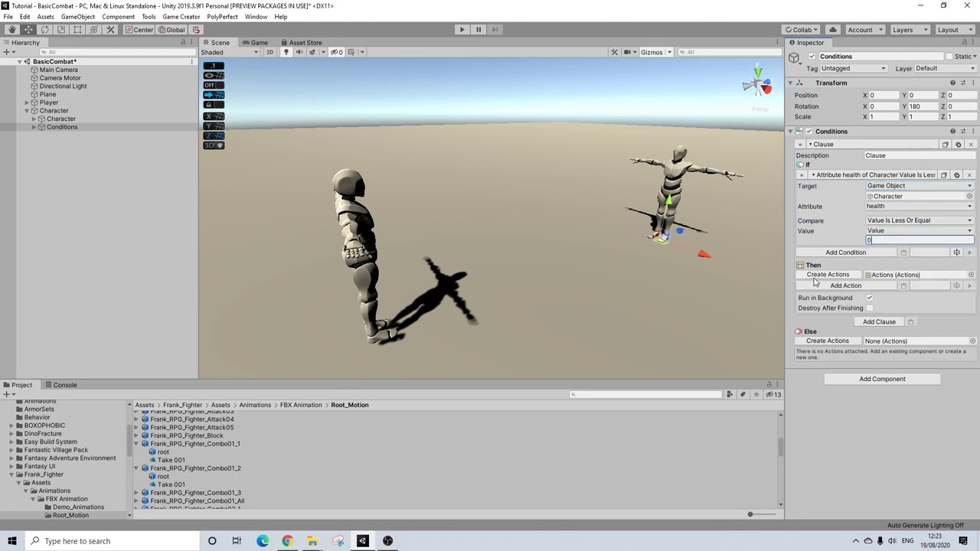
click(839, 286)
text(rag)
click(835, 325)
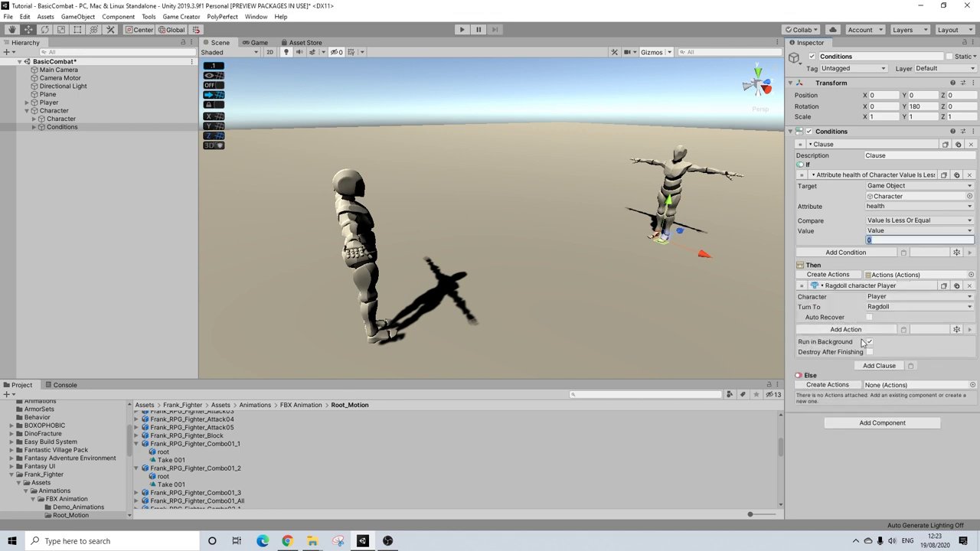
Create an Actions object for the Else branch and add an Instantiate action to it
click(828, 385)
click(844, 396)
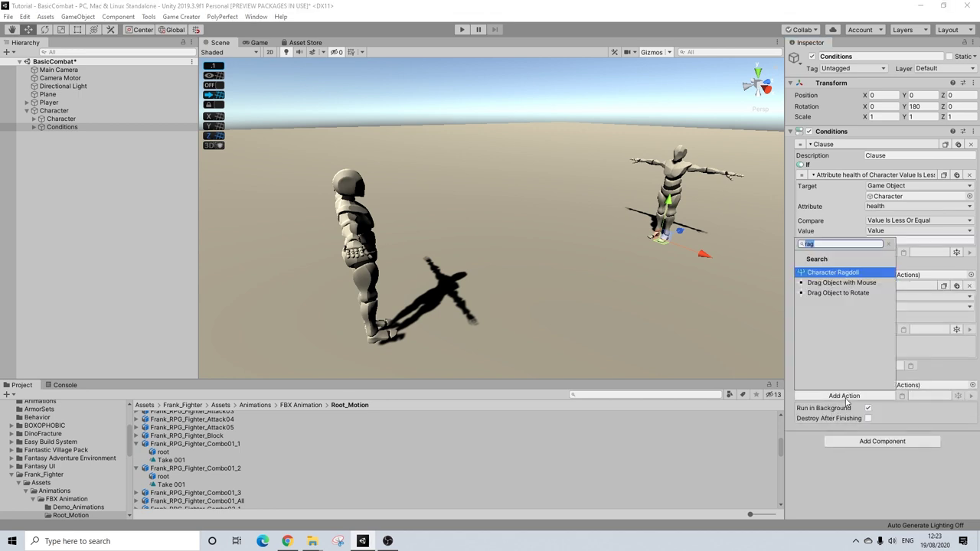
text(insta)
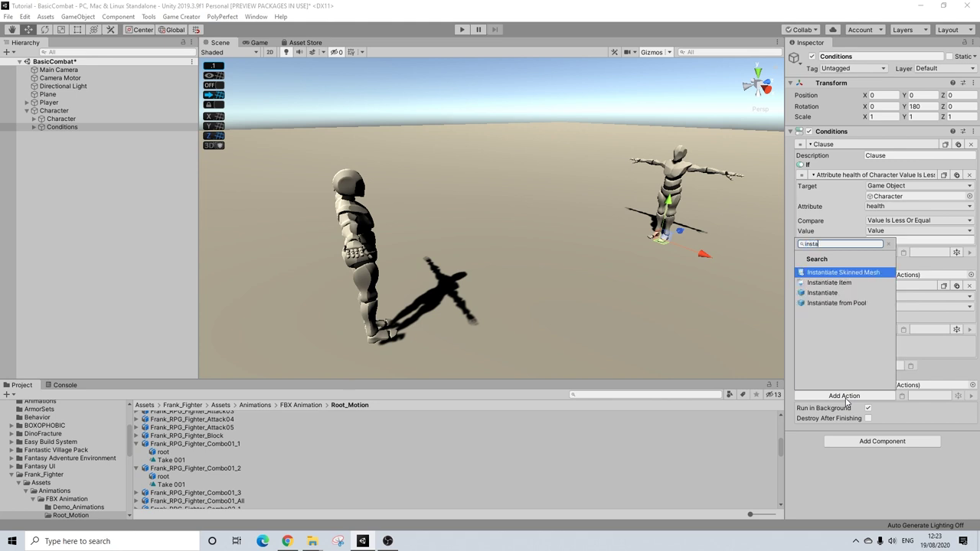
click(818, 297)
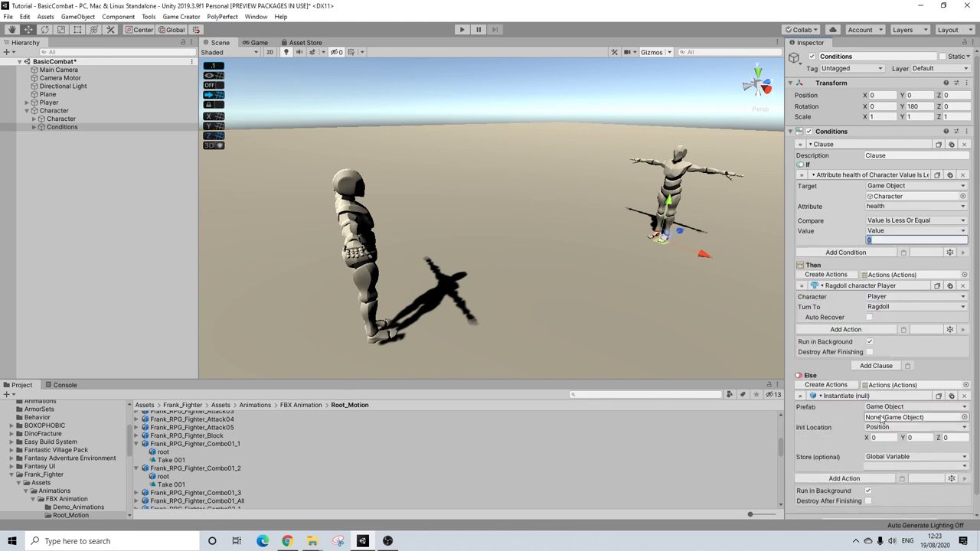
Assign the FX_BloodSplat_01 prefab to the Instantiate action
scroll(881, 344, down, 1)
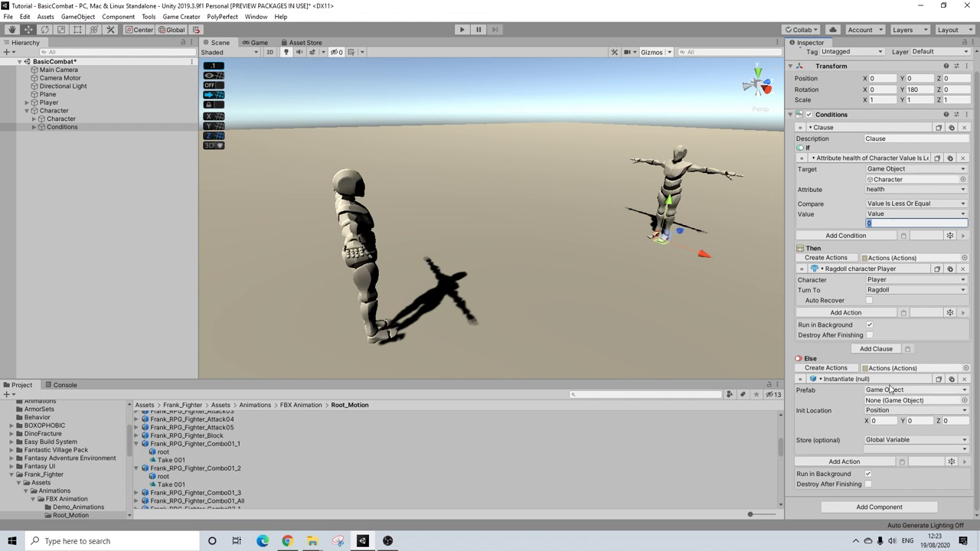
click(964, 400)
click(415, 255)
text(blood)
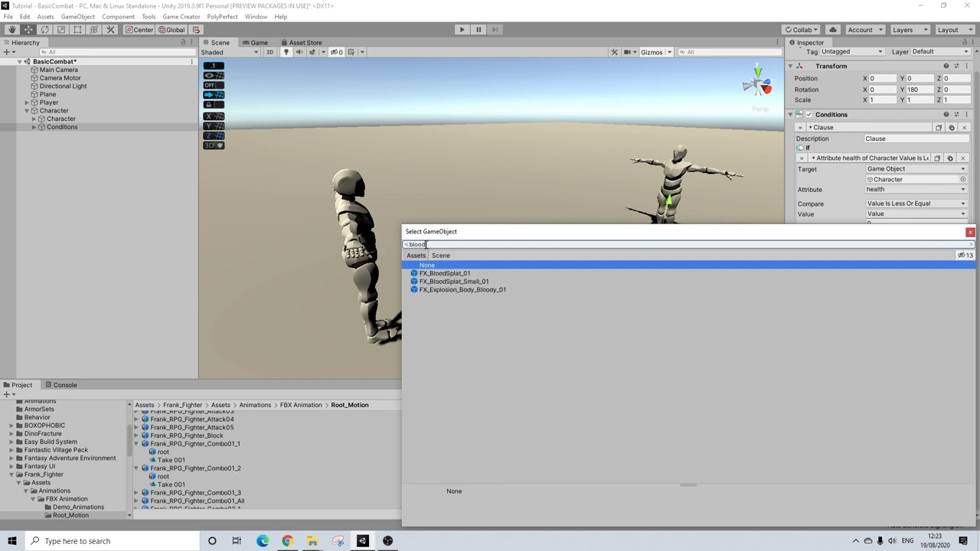
click(445, 274)
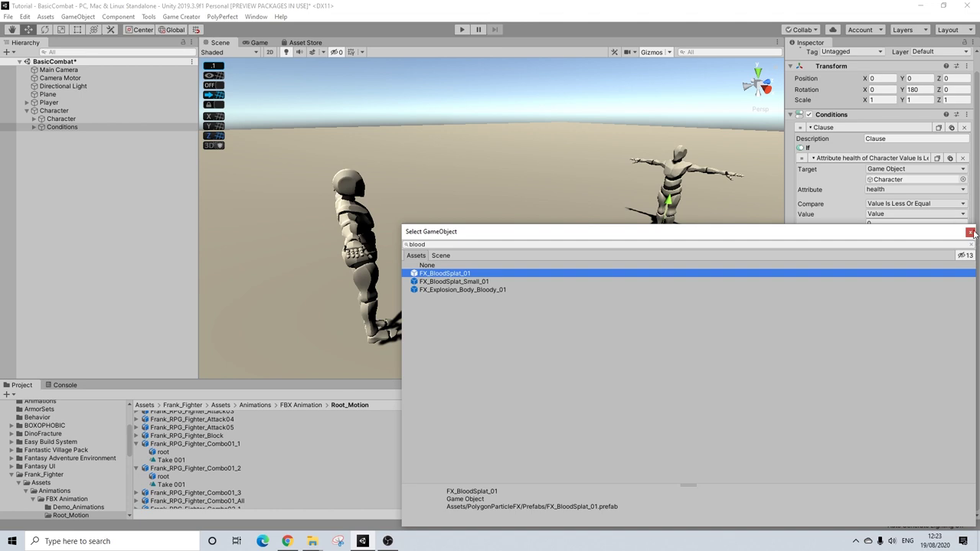
click(971, 232)
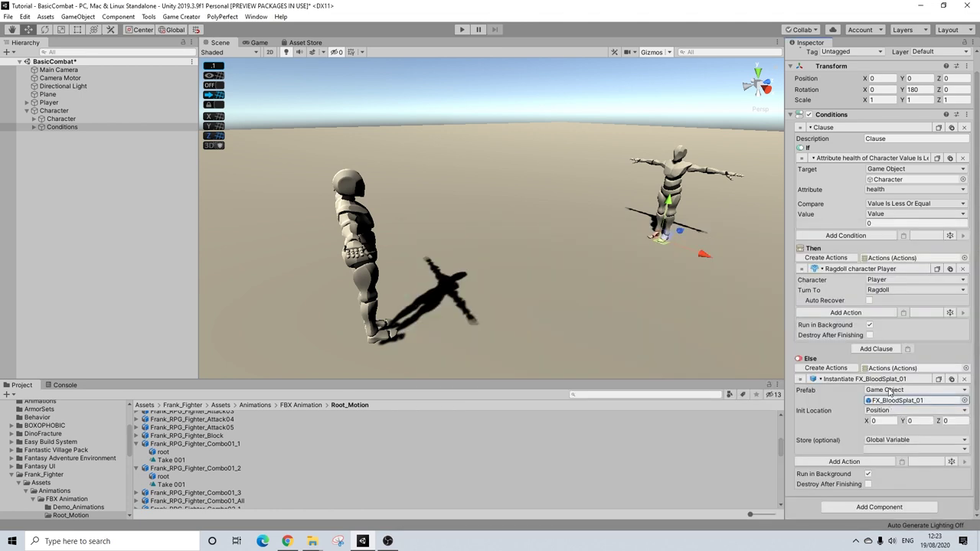
Set the blood effect's init location to the parent Character's Transform with a Y offset of 1, and collapse the action
click(880, 413)
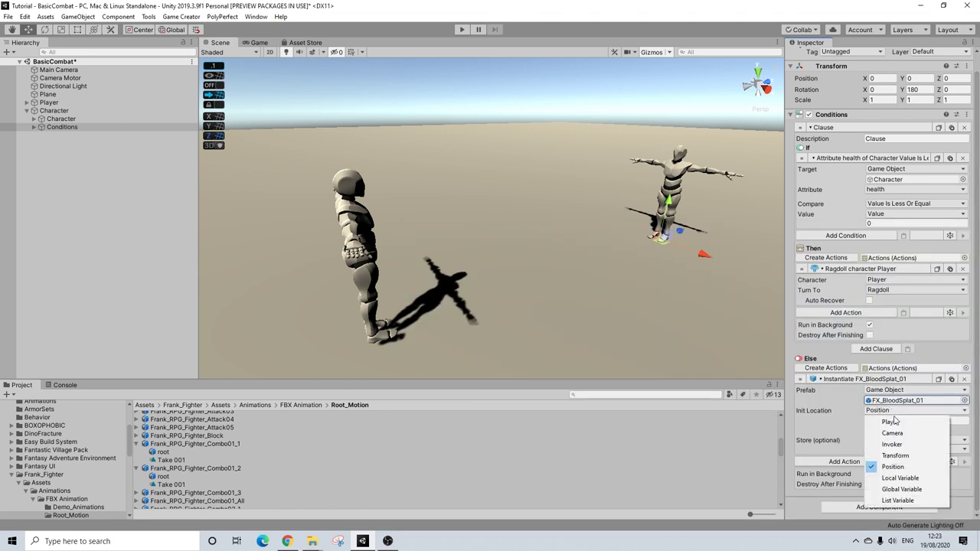
click(895, 457)
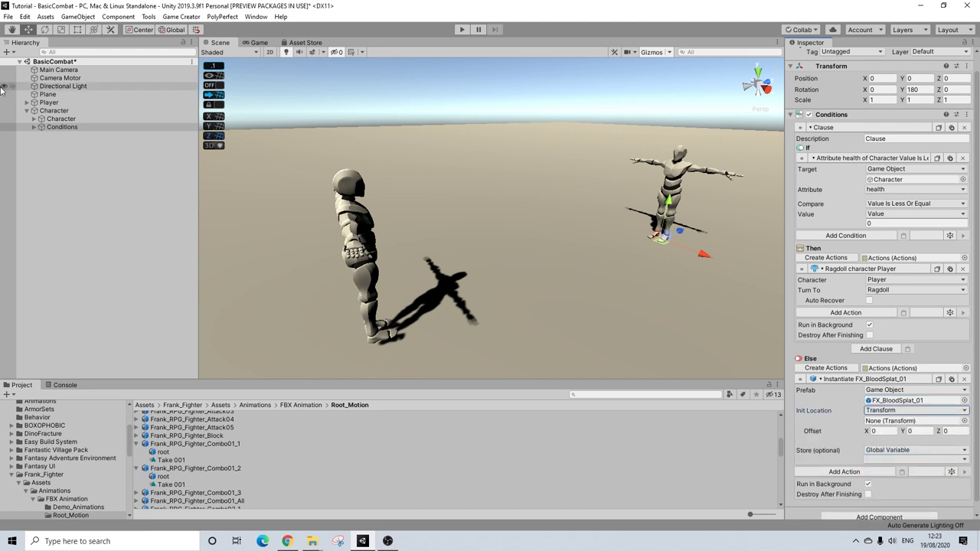
drag(60, 111, 908, 422)
click(921, 431)
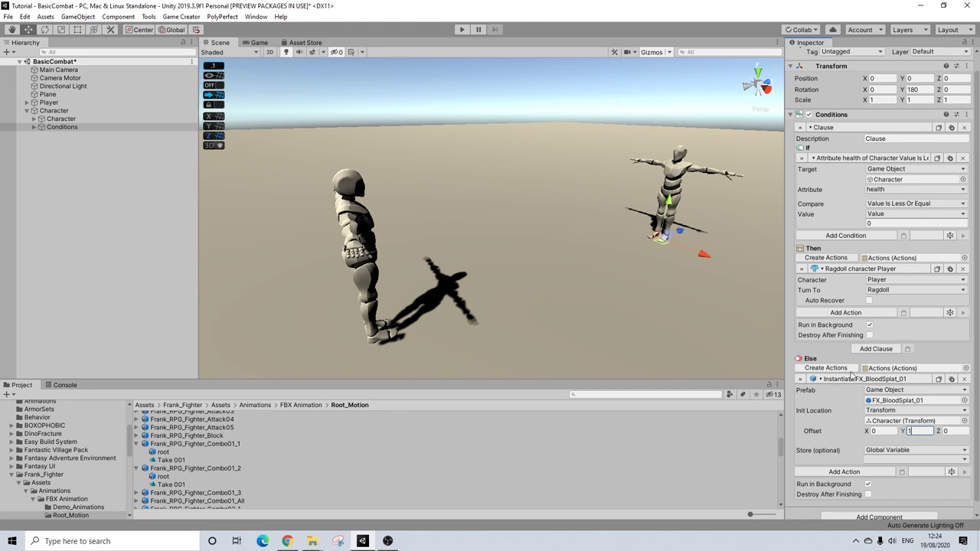
click(868, 396)
Add an attribute-changing action to the Else branch below the Instantiate action
click(845, 408)
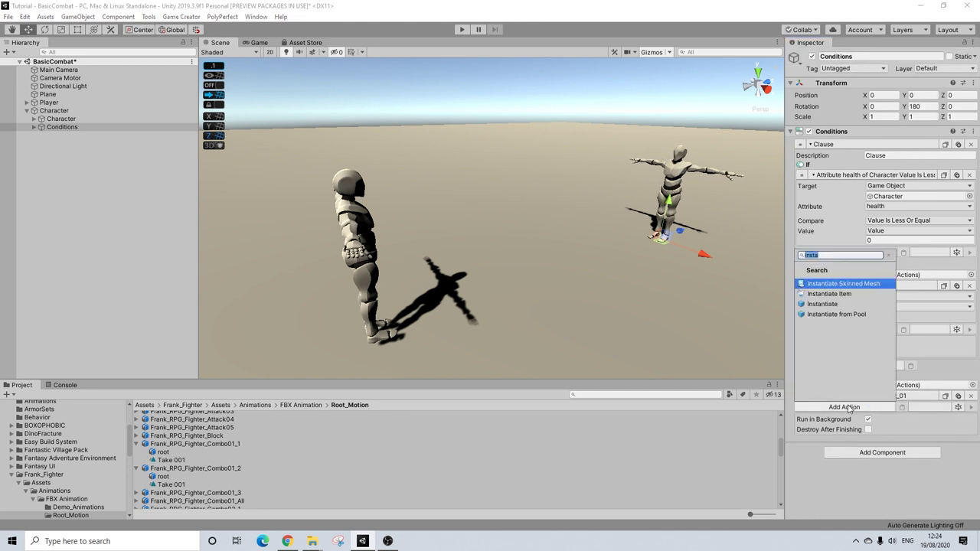
text(sub)
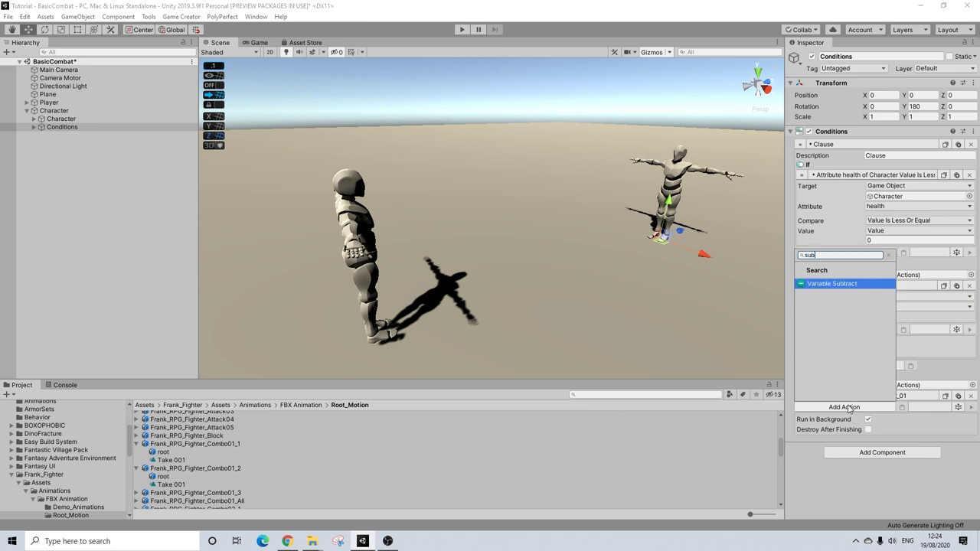
key(BackSpace)
key(BackSpace)
key(BackSpace)
text(att)
key(Return)
Set the attribute action to subtract 10 from the parent Character game object's health, and collapse it
click(870, 419)
click(893, 463)
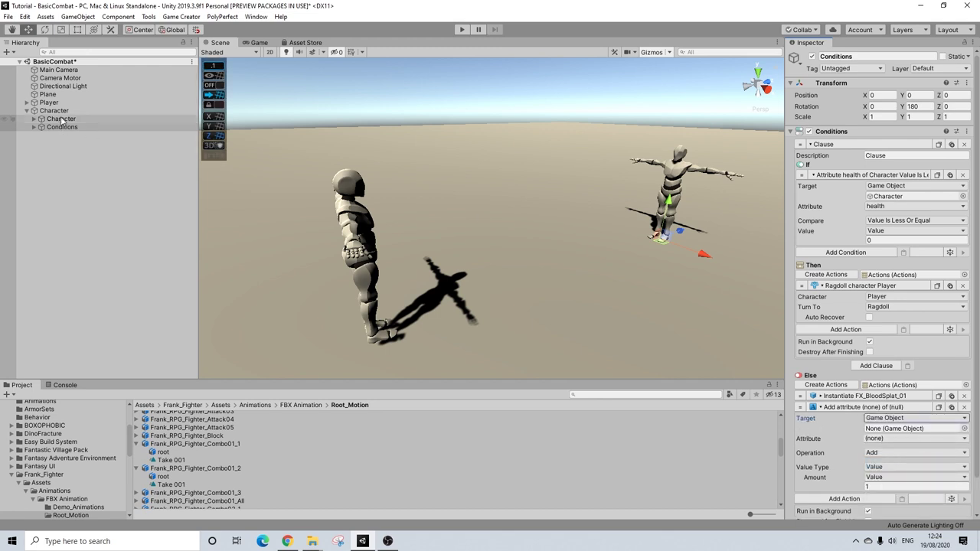
drag(54, 111, 889, 429)
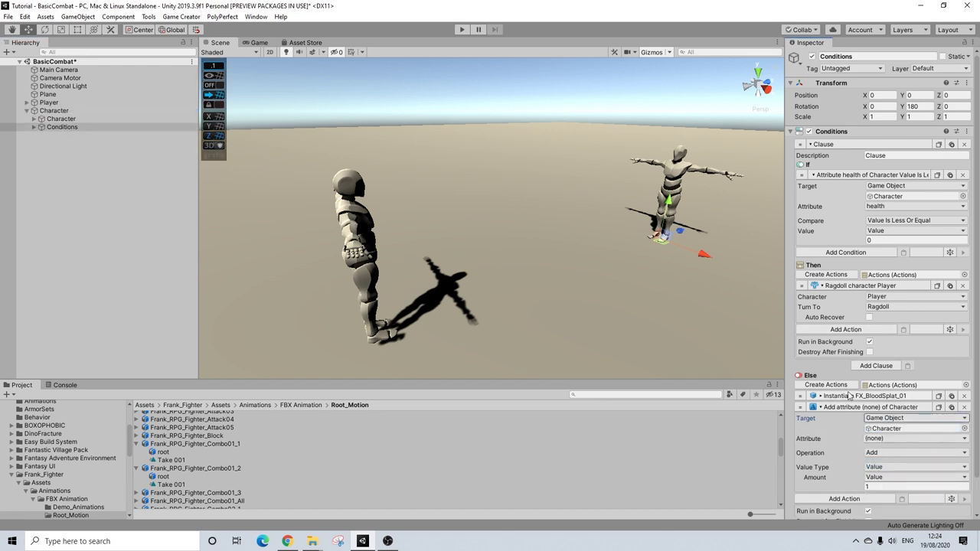
click(888, 438)
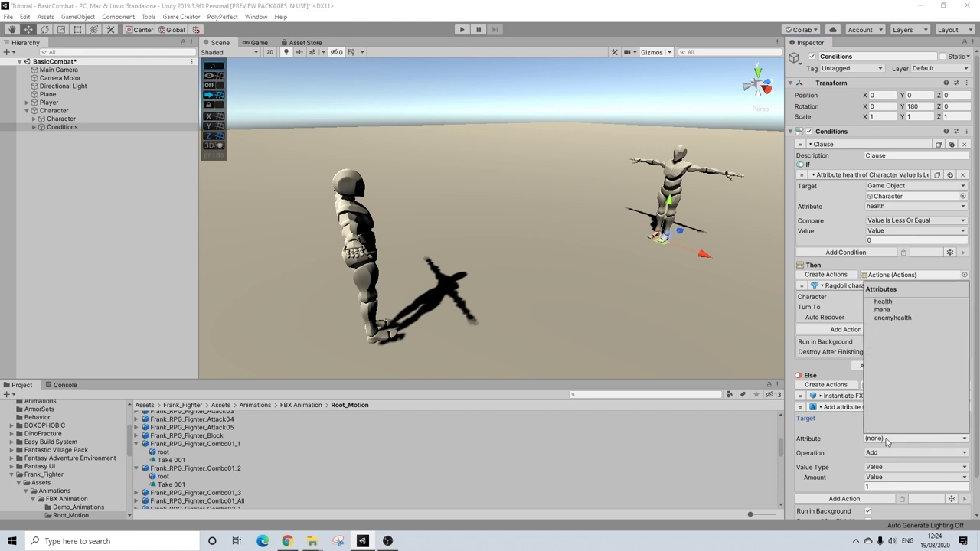
click(896, 307)
click(878, 454)
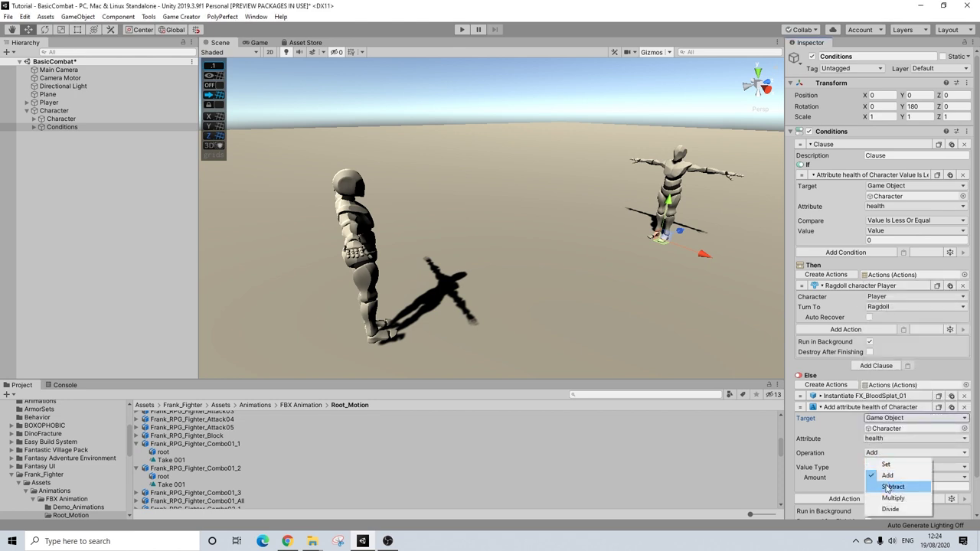
click(891, 490)
click(885, 488)
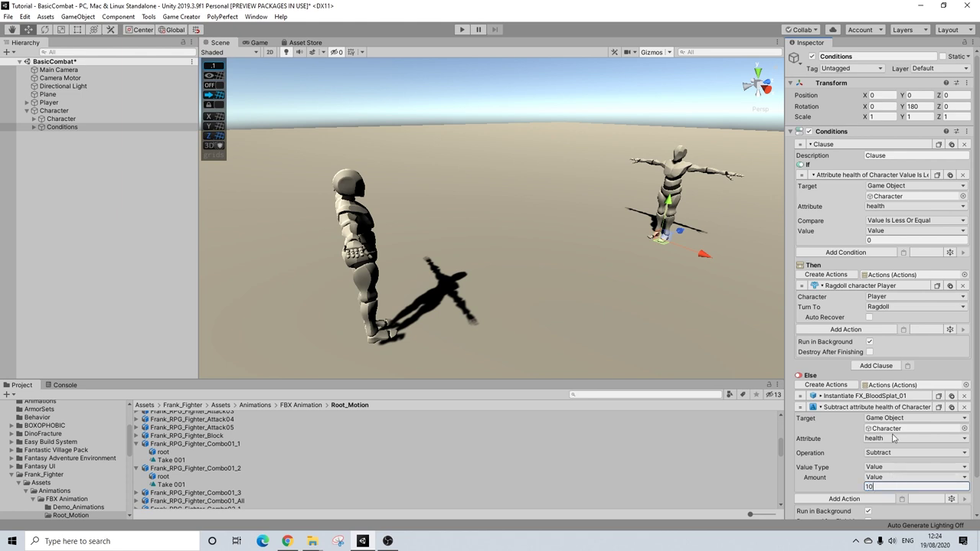
click(868, 407)
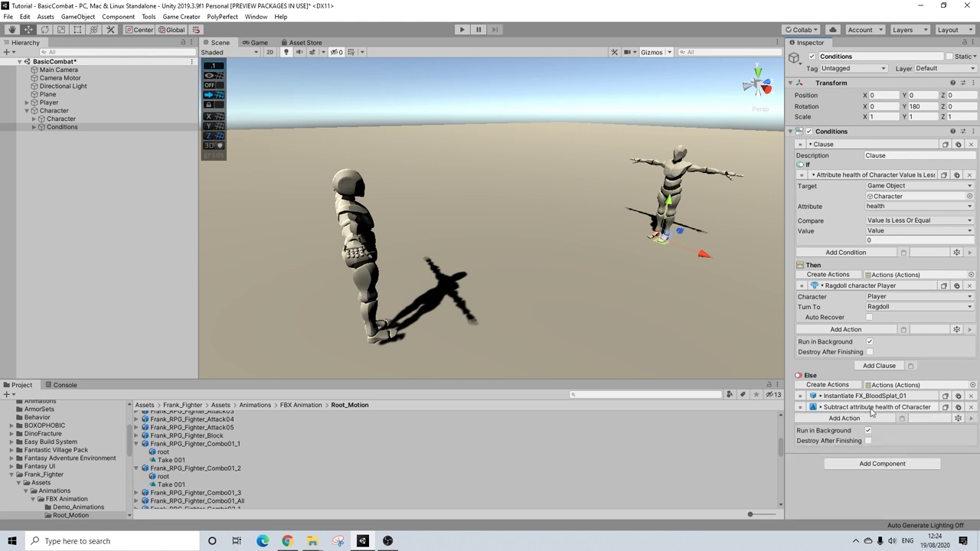
Open the Fist prefab from the Animations folder for editing
scroll(176, 444, down, 5)
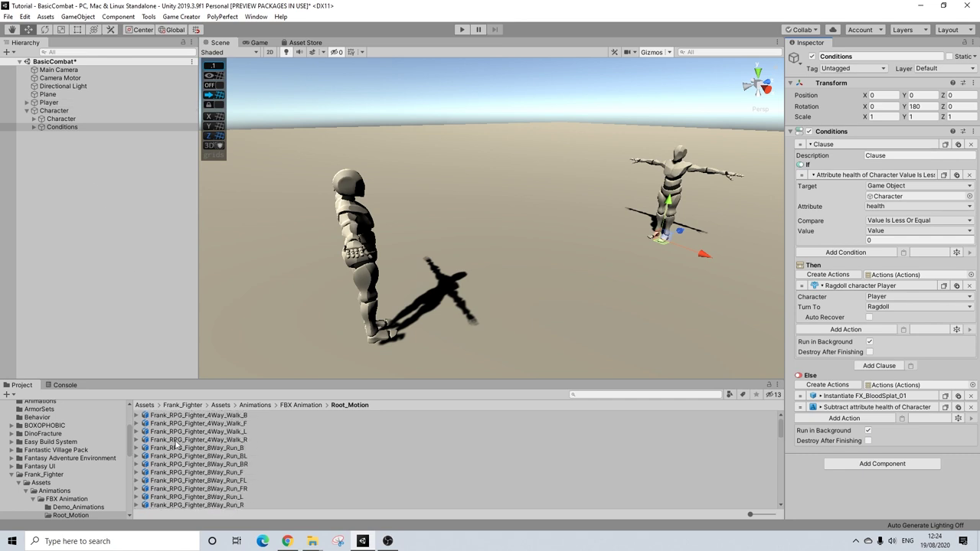
scroll(80, 448, up, 5)
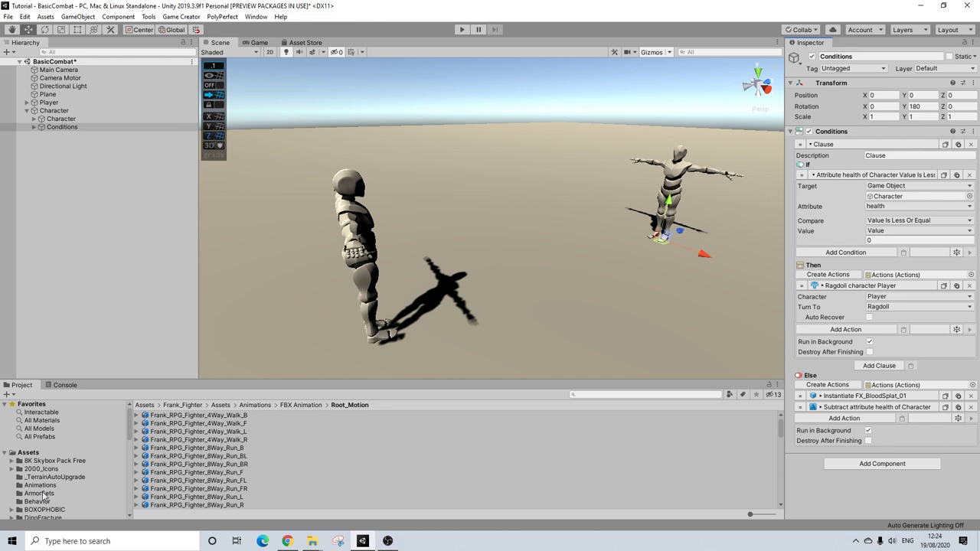
click(40, 486)
click(154, 416)
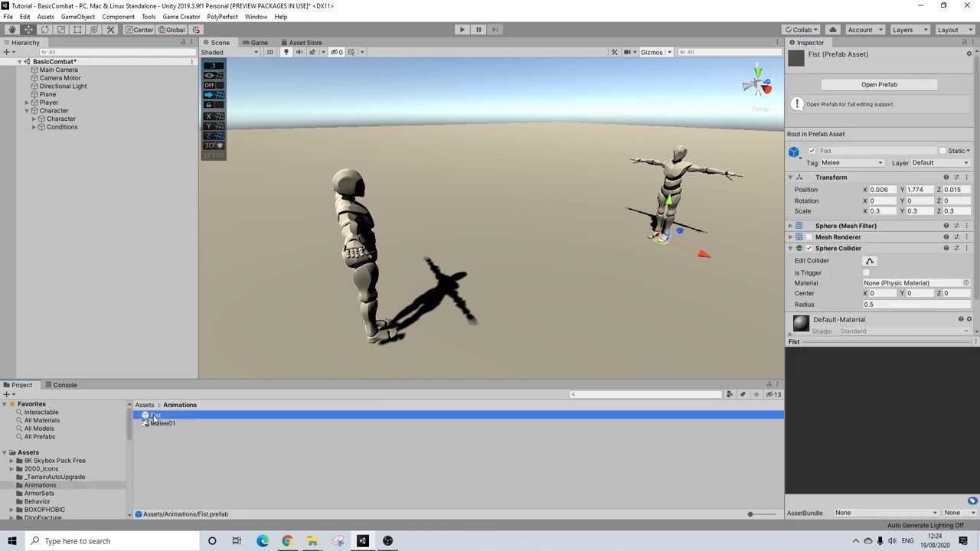
double_click(155, 417)
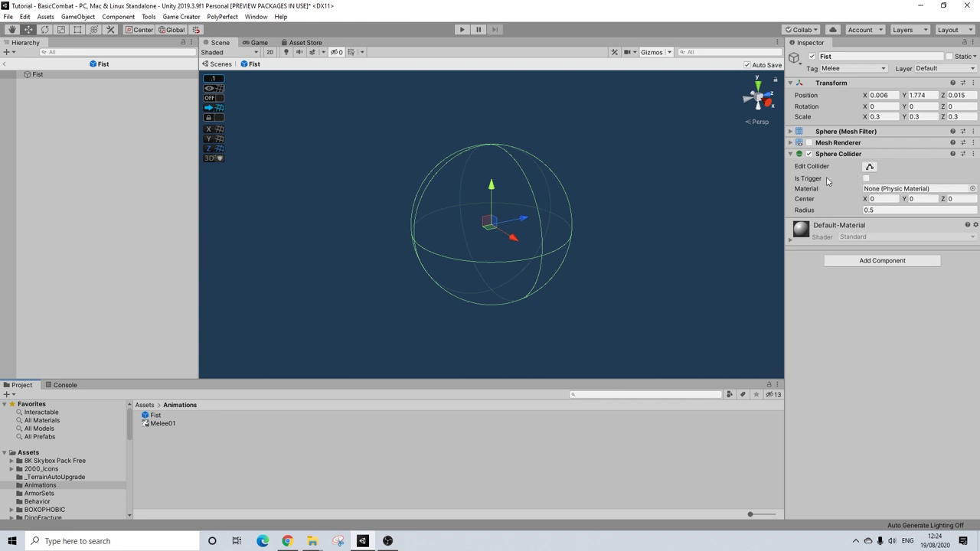
Enable Is Trigger on the Fist prefab's Sphere Collider and return to the BasicCombat scene
click(866, 178)
alt+drag(591, 205, 534, 195)
click(5, 64)
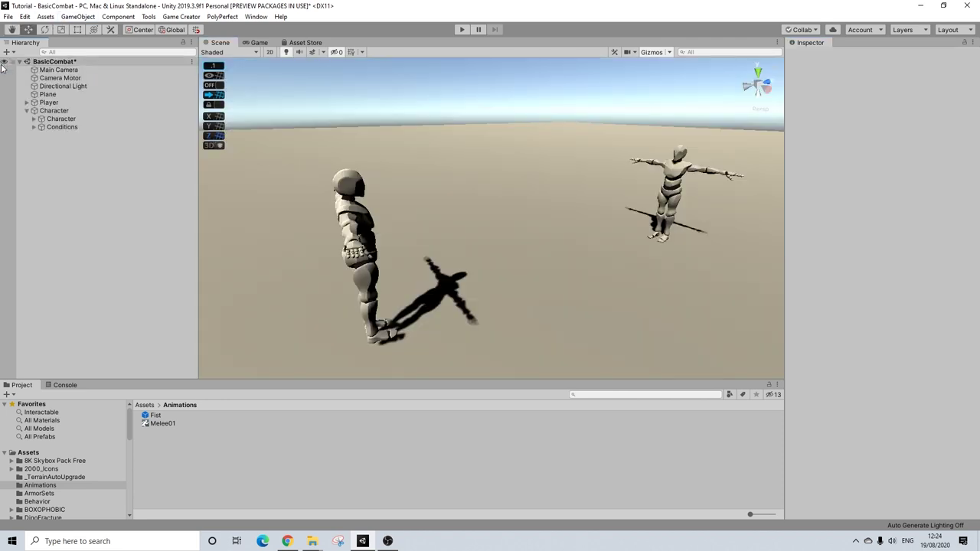
alt+drag(392, 166, 560, 233)
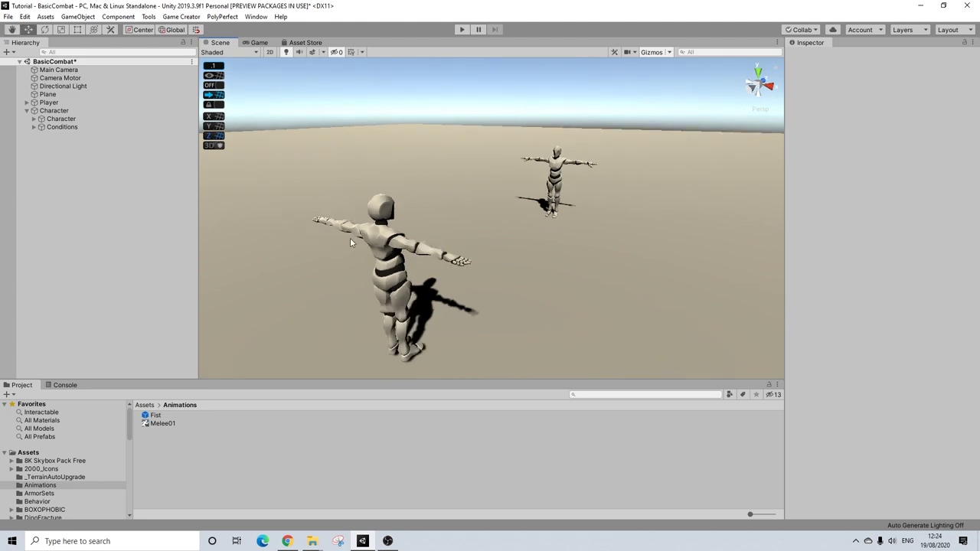
Create a Game Creator simple character state in the Animations folder and name it HitDamage
right_click(161, 439)
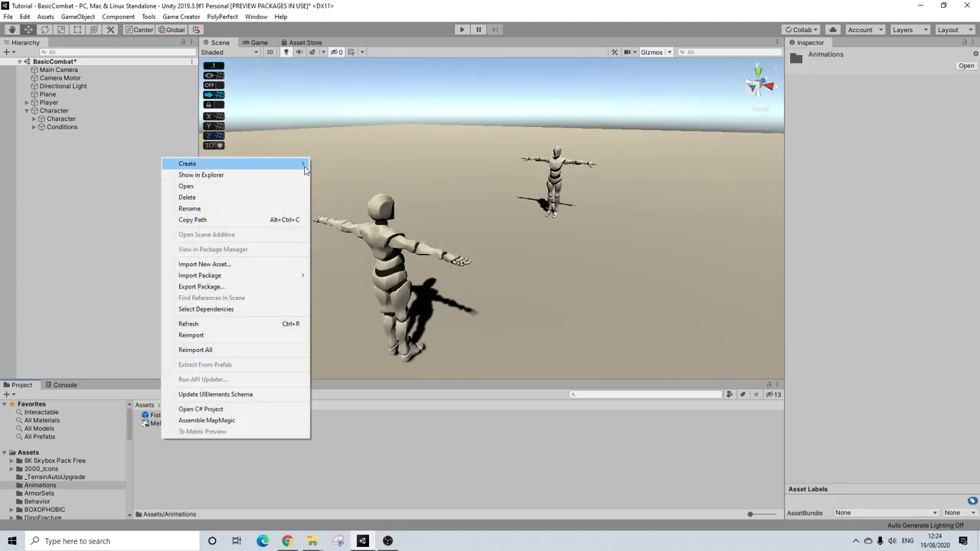
mouse_move(230, 164)
mouse_move(413, 197)
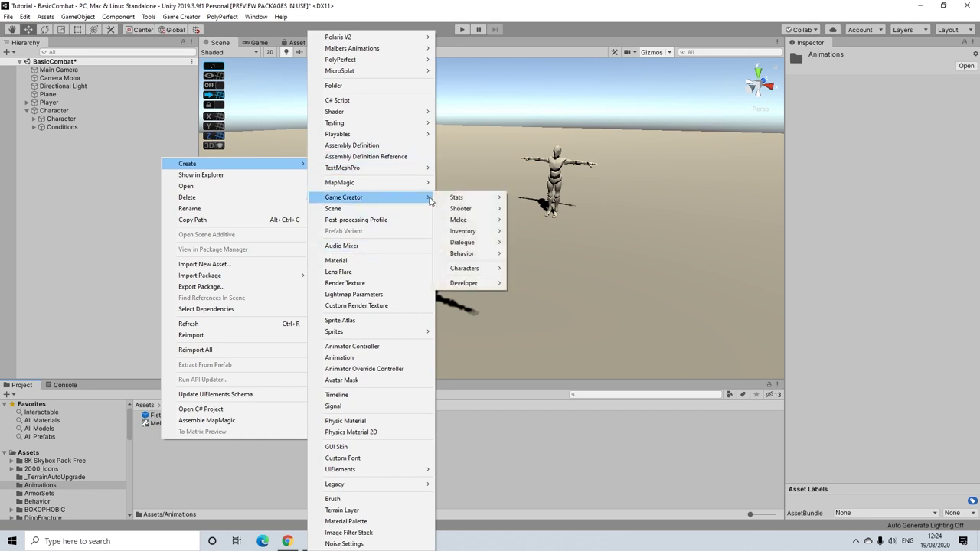
mouse_move(474, 269)
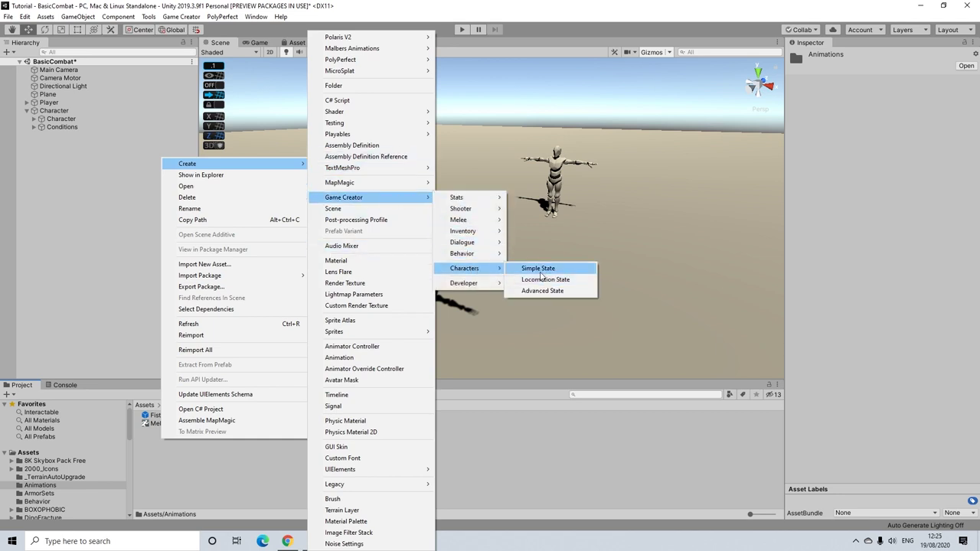
click(538, 269)
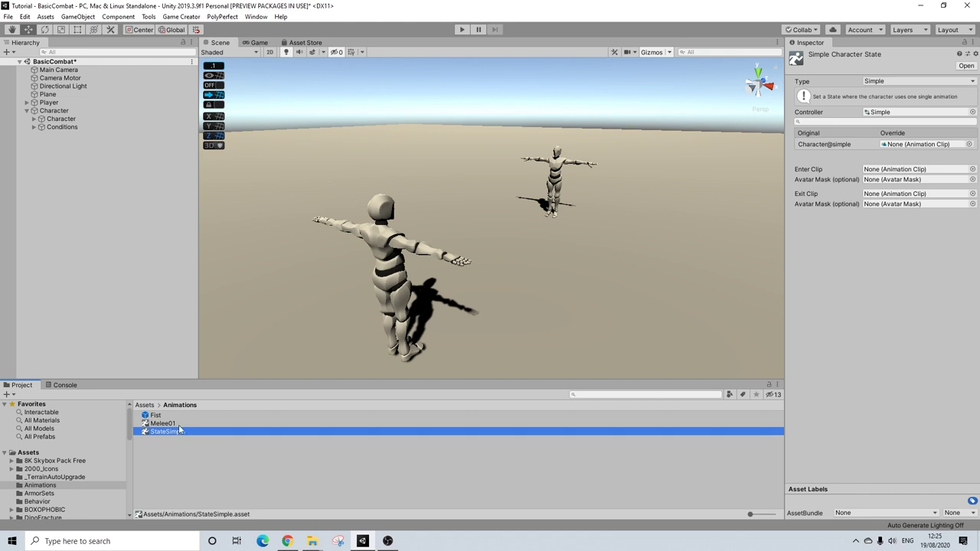
right_click(175, 431)
click(253, 205)
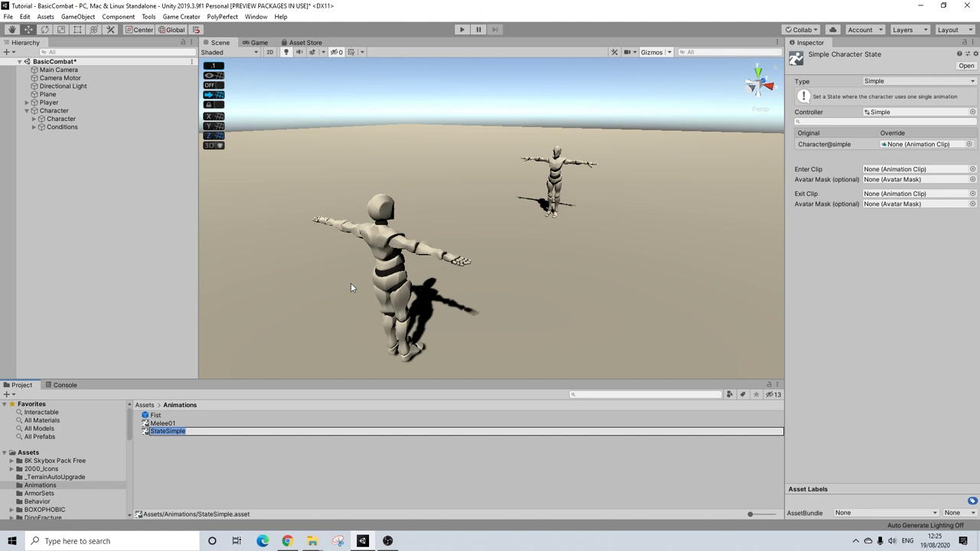
text(HitDamage)
key(Return)
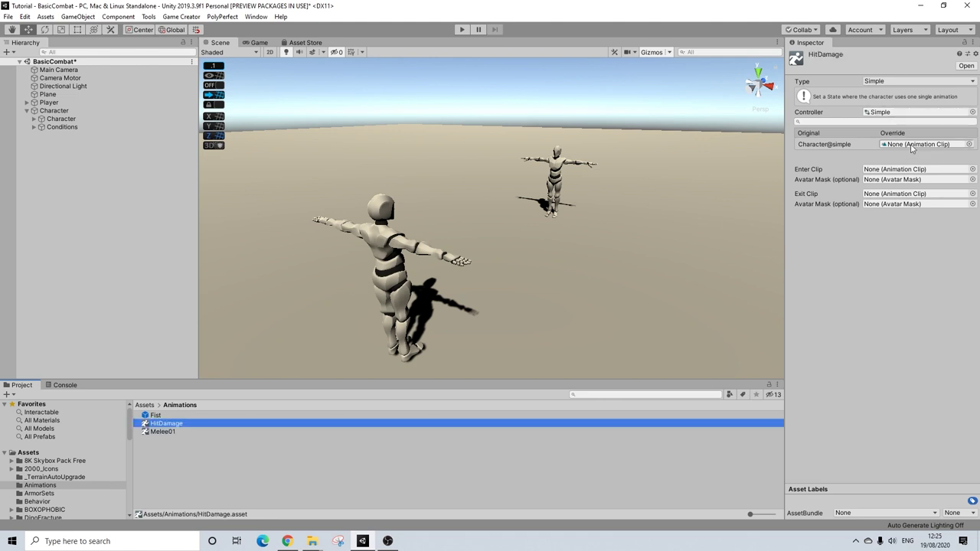
Assign the Take 001 clip from Frank_RPG_Fighter_Hit01 as HitDamage's Character@simple override, keeping the state's properties locked in view
click(965, 43)
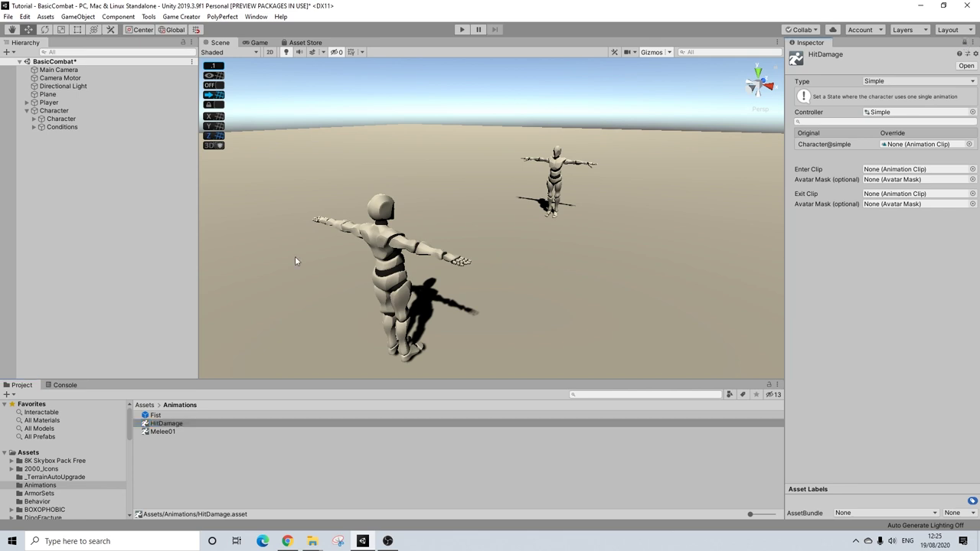
scroll(45, 467, down, 5)
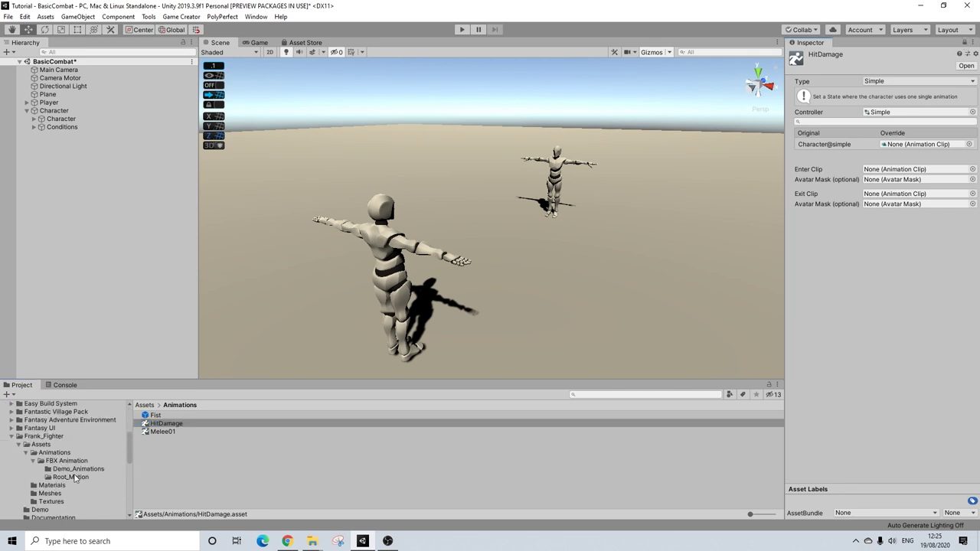
click(71, 477)
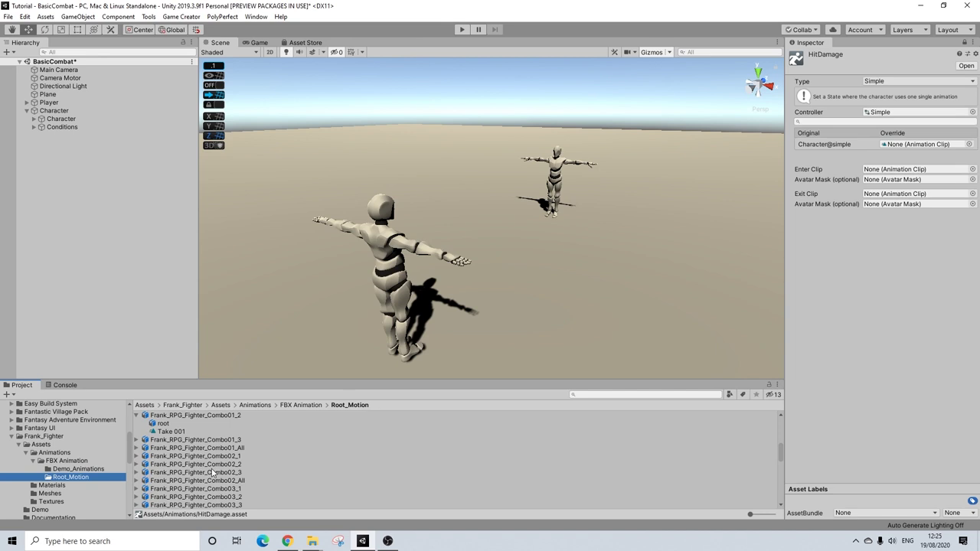
scroll(214, 471, down, 5)
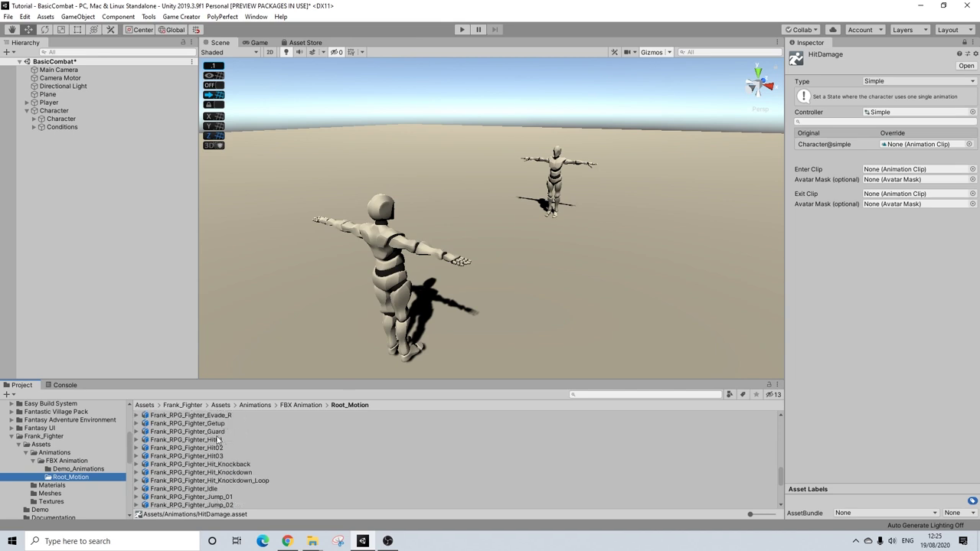
scroll(222, 452, up, 1)
click(136, 441)
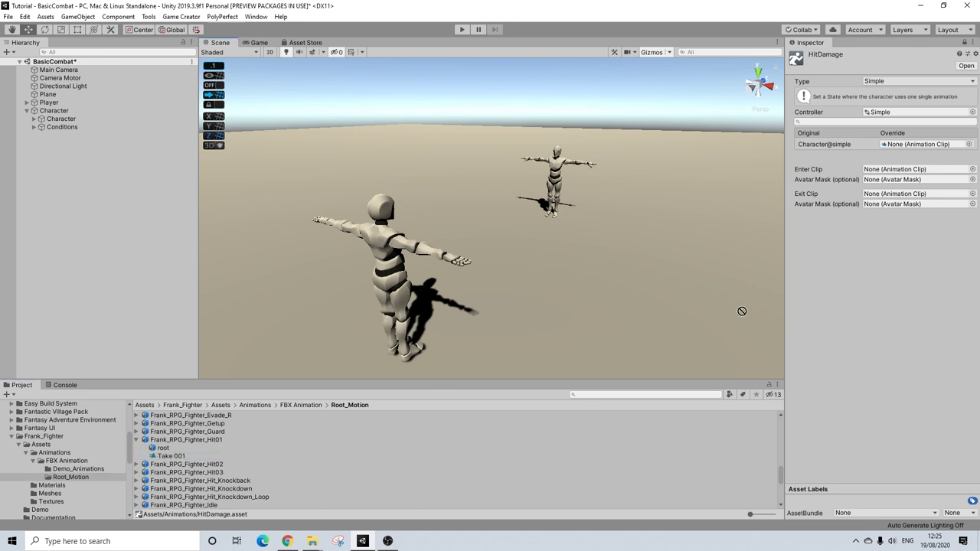
drag(924, 136, 919, 144)
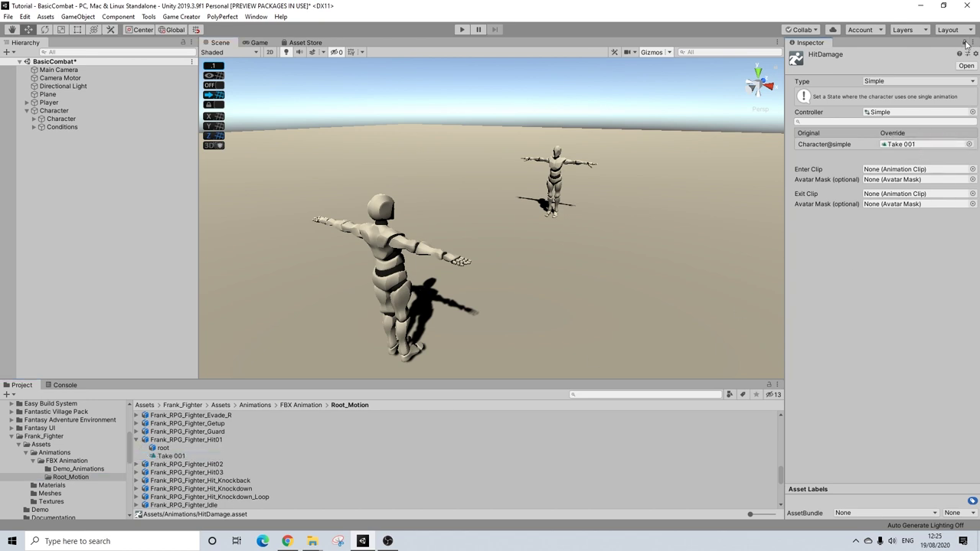
Unlock the properties view and preview the Take 001 animation of Frank_RPG_Fighter_Hit01
click(172, 456)
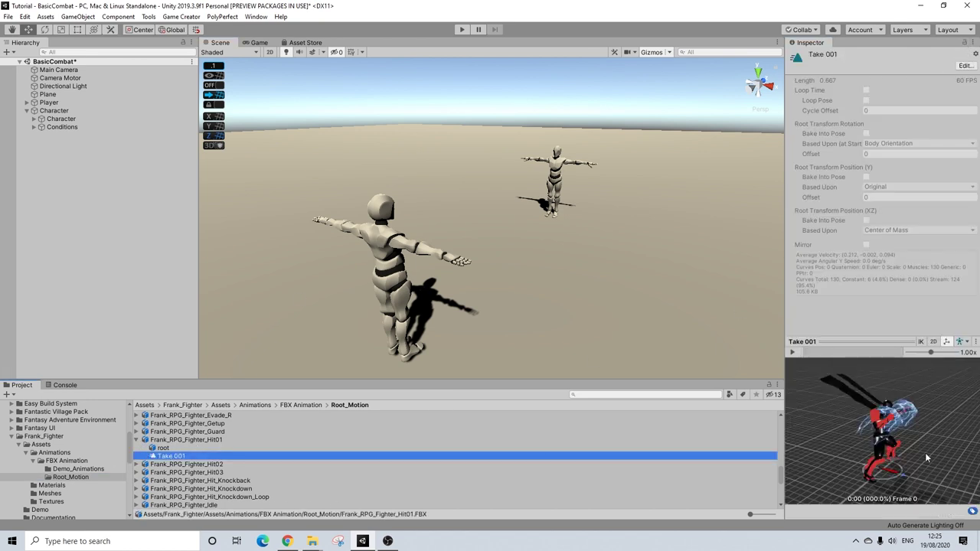
click(793, 353)
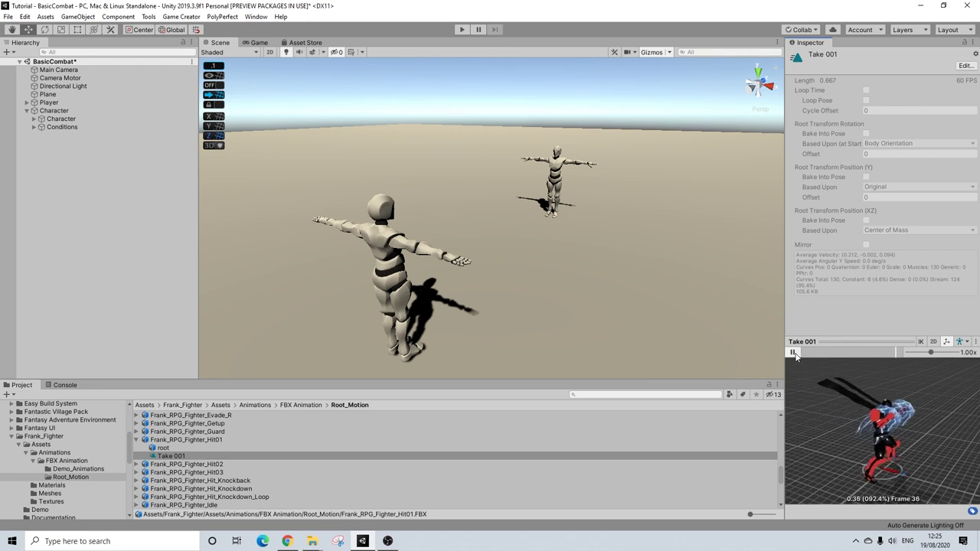
click(792, 353)
Bake Frank_RPG_Fighter_Hit01's root rotation and Y position into the pose, base rotation on Original, set the Y offset to 0.1, and apply
click(204, 443)
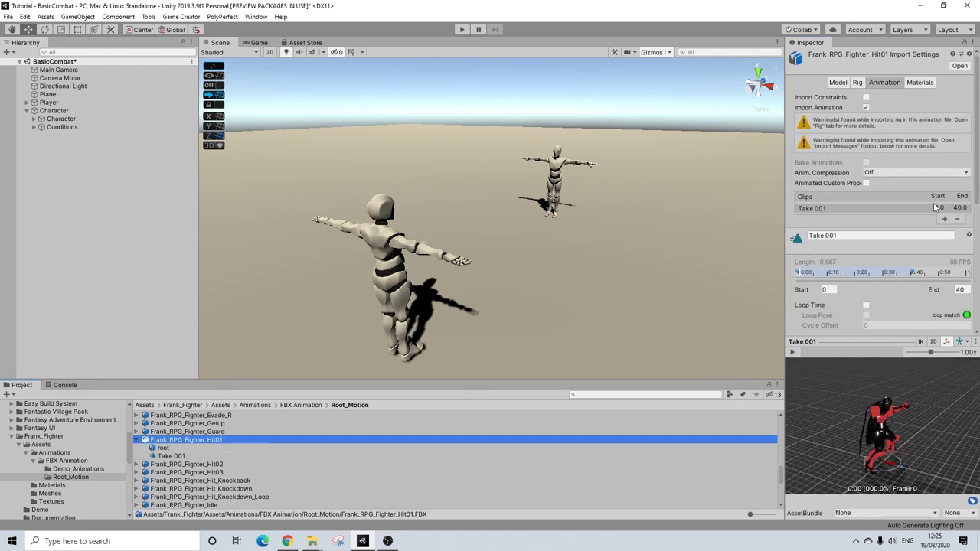
scroll(938, 211, down, 5)
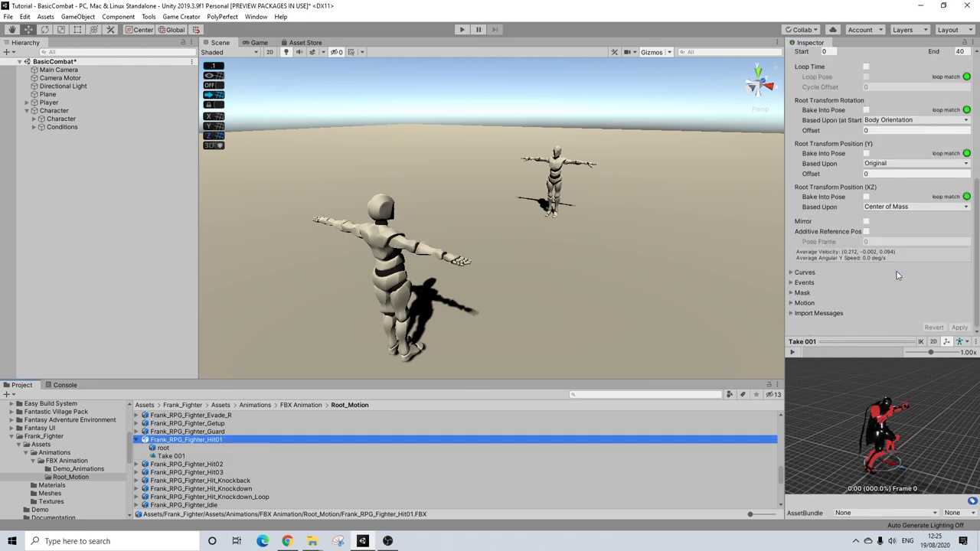
click(866, 111)
click(866, 153)
click(889, 120)
click(889, 131)
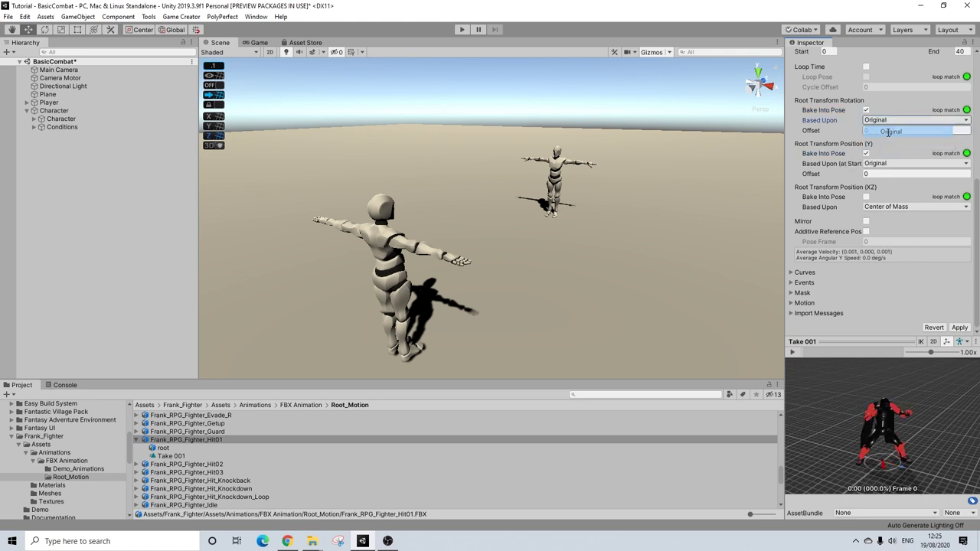
click(878, 173)
text(0.1)
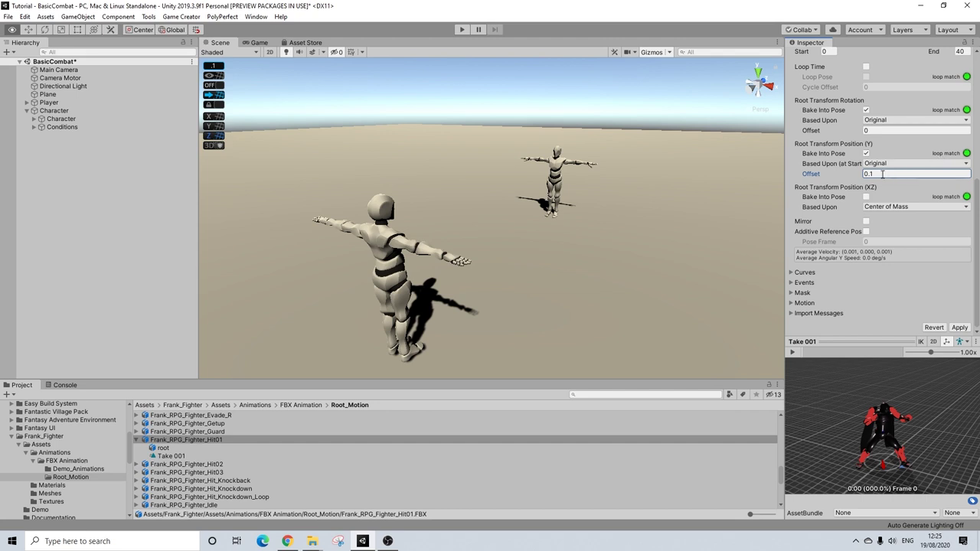
click(960, 327)
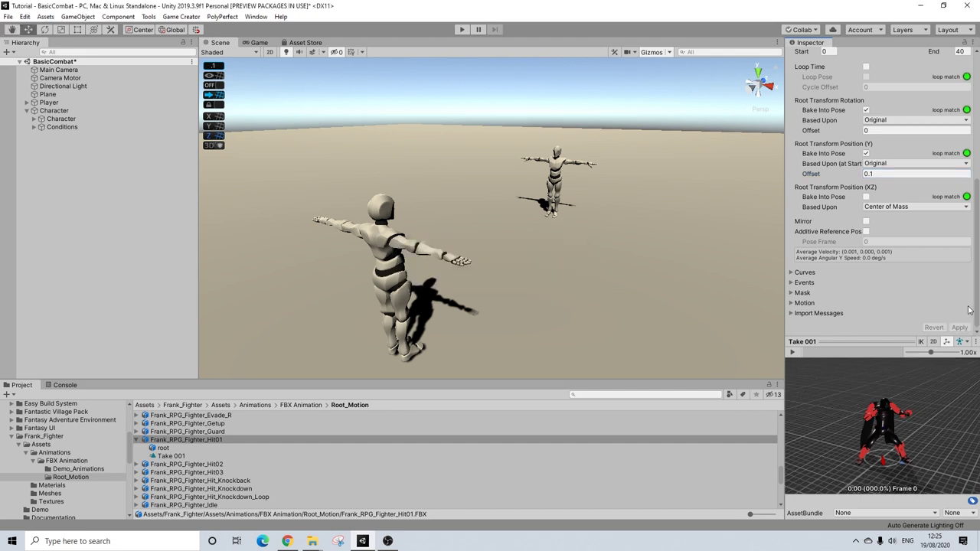
key(alt)
click(879, 175)
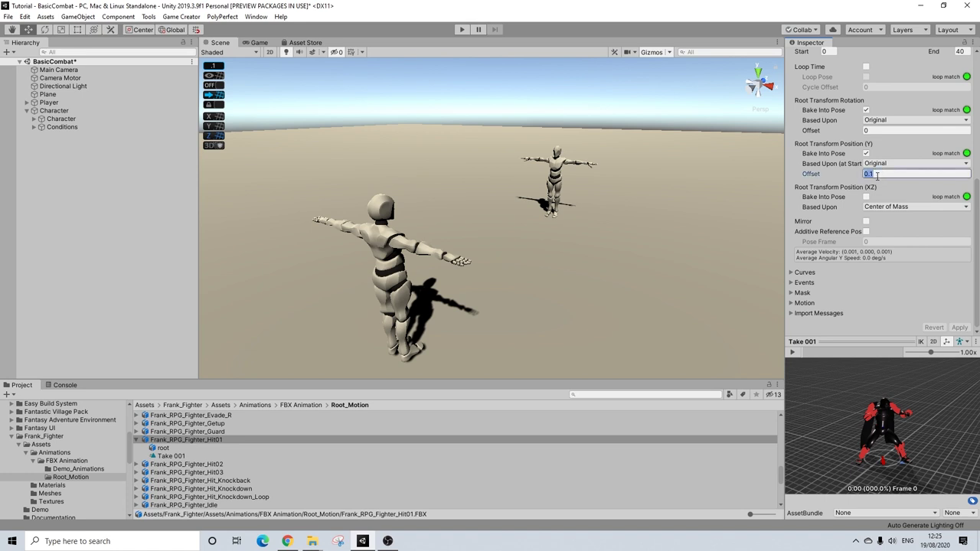
scroll(902, 170, up, 3)
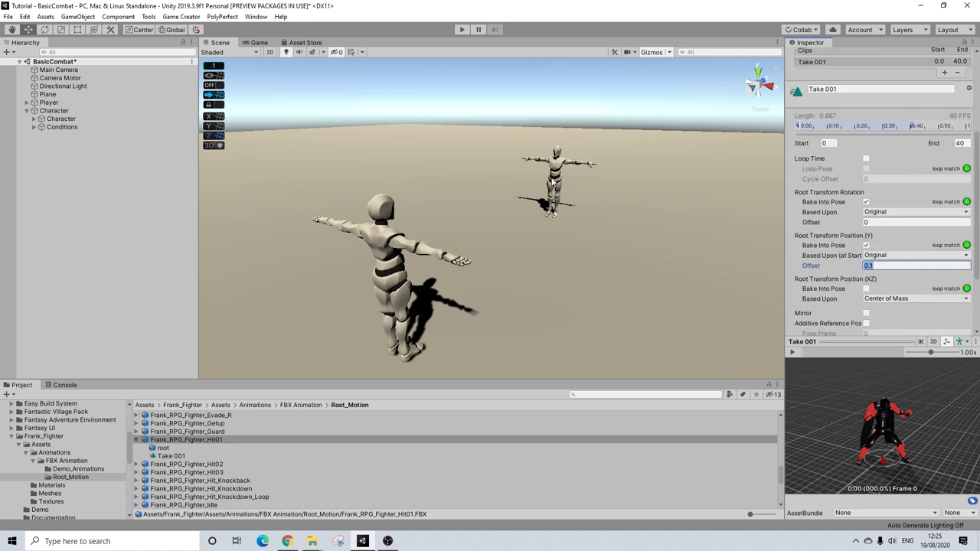
key(alt)
Add a Character State action to the Else branch of the Conditions object and target the parent Character
click(62, 127)
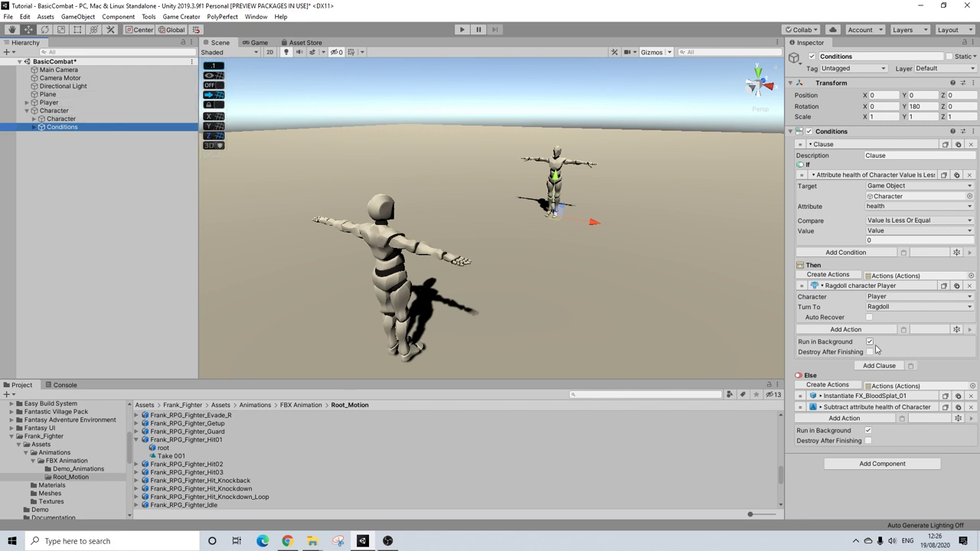
click(847, 420)
text(stat)
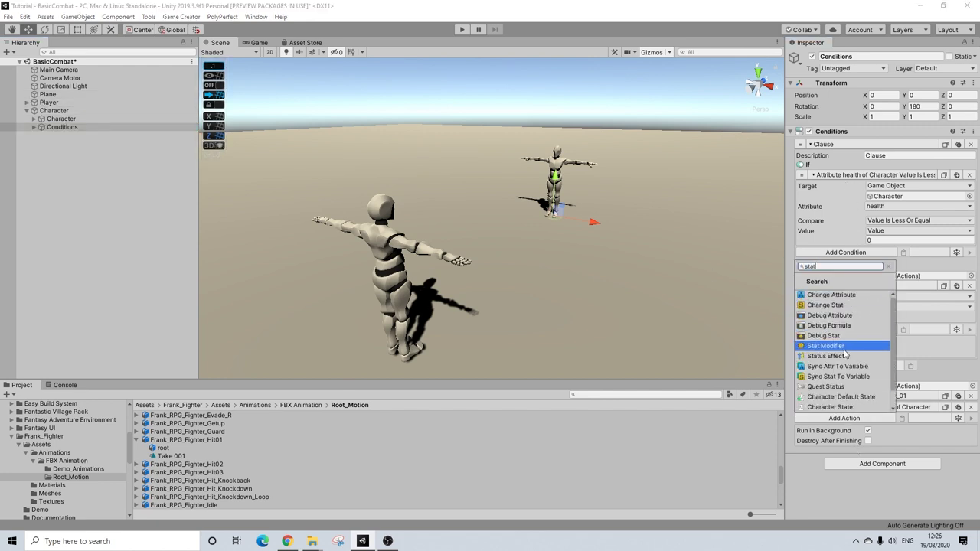
text(e)
click(820, 304)
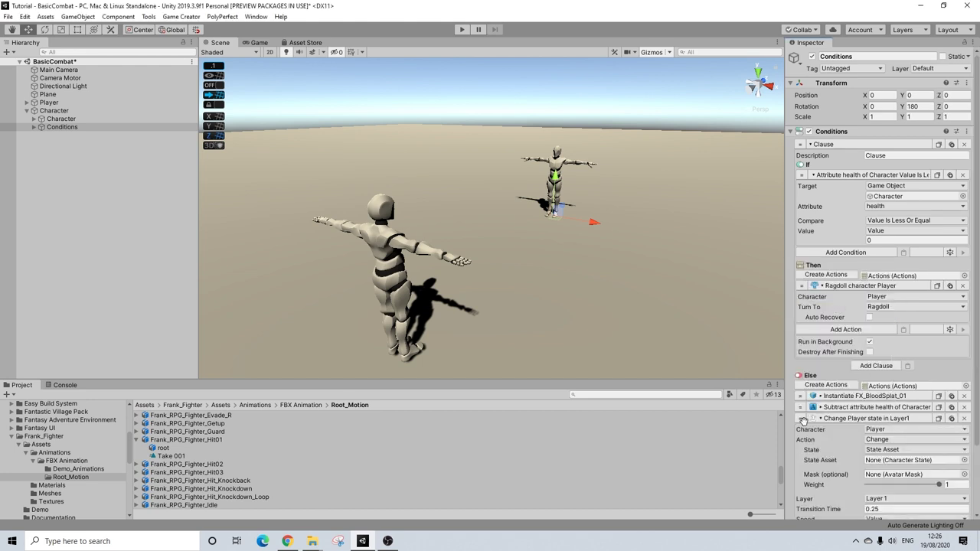
click(884, 433)
click(900, 463)
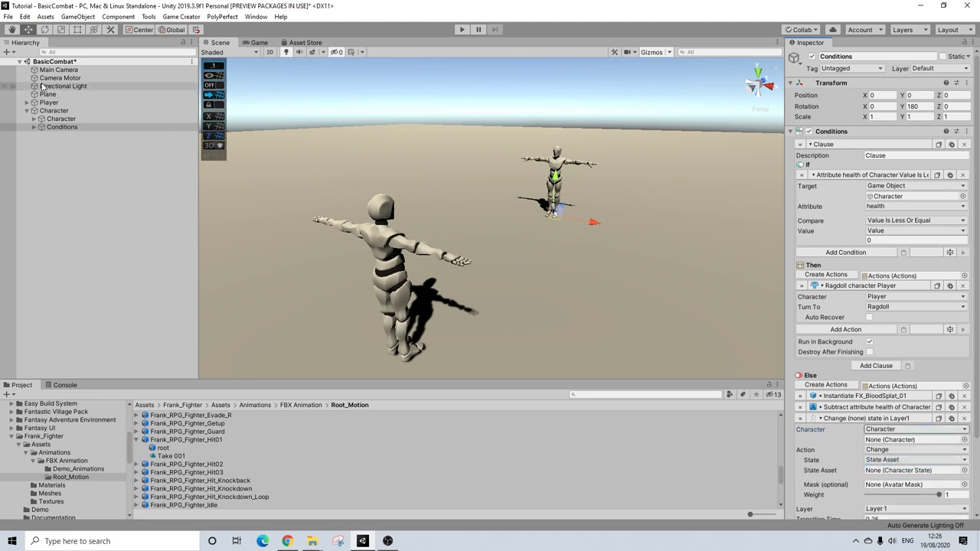
drag(38, 111, 892, 440)
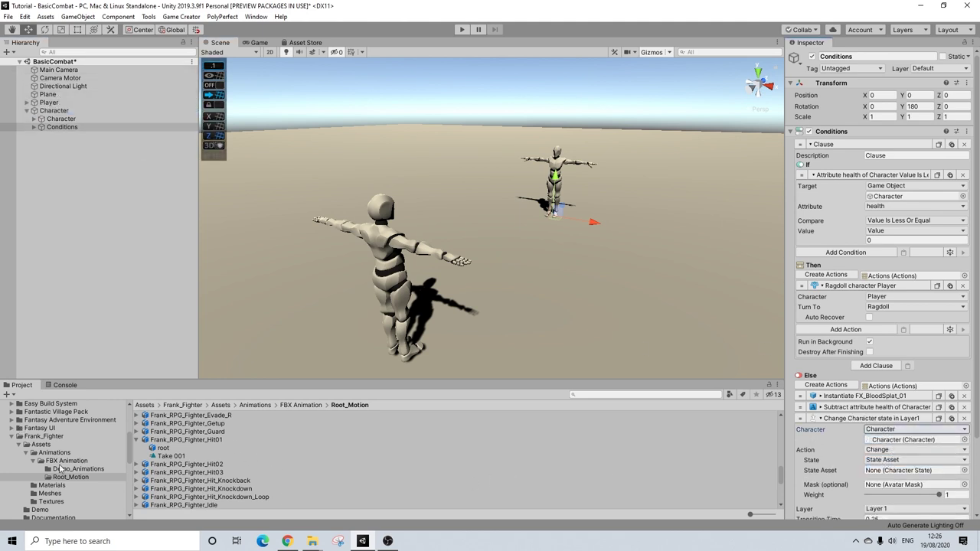
Assign HitDamage as the action's state asset, then collapse the action and move it to the start of the Else branch
scroll(58, 464, up, 5)
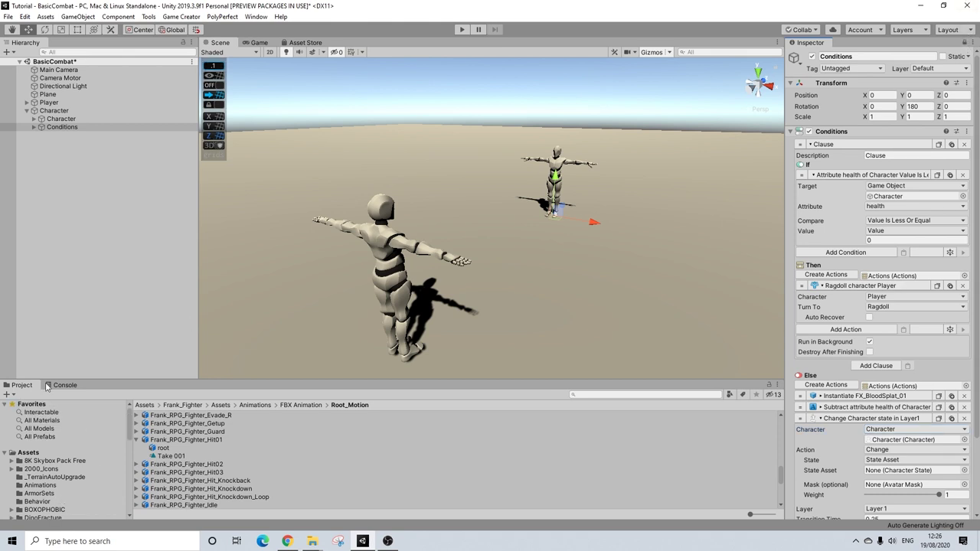
click(39, 486)
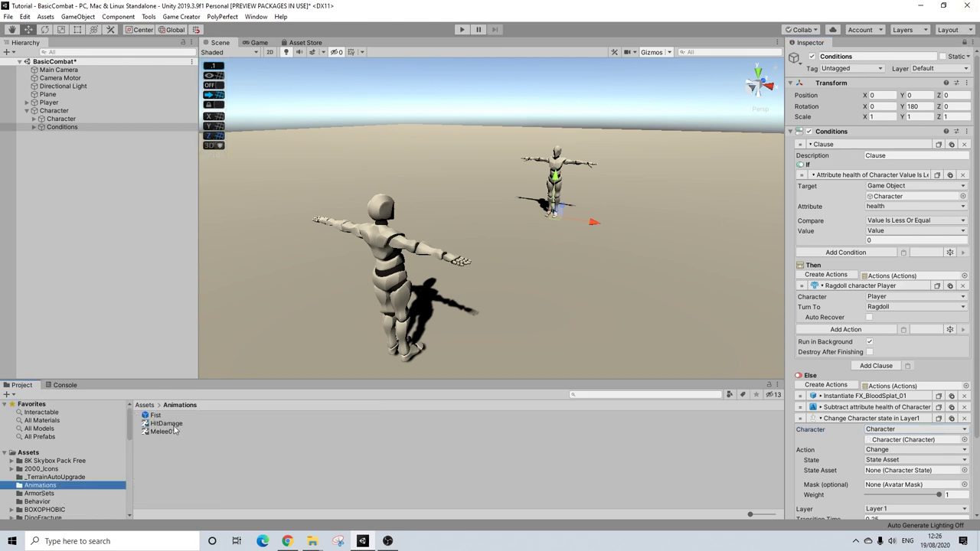
drag(165, 424, 907, 470)
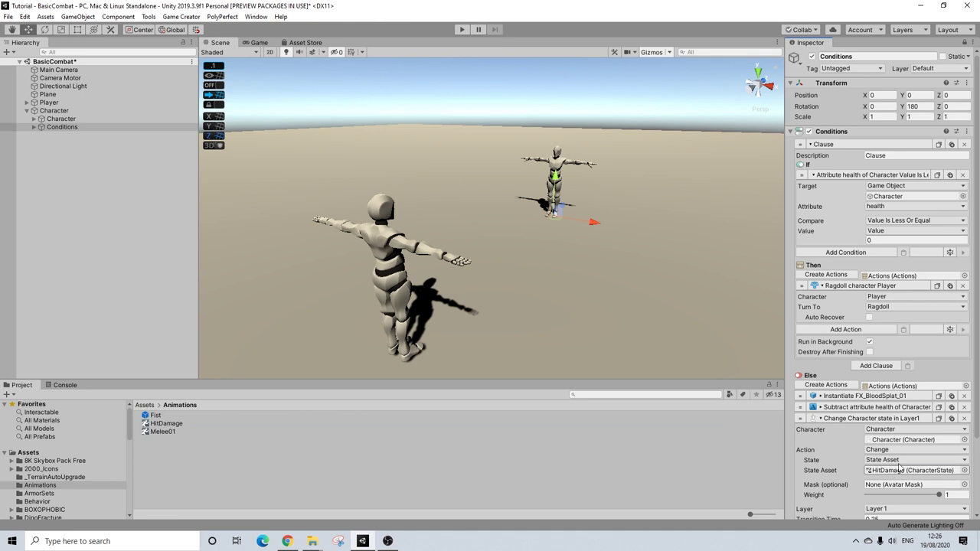
click(863, 419)
drag(801, 418, 798, 393)
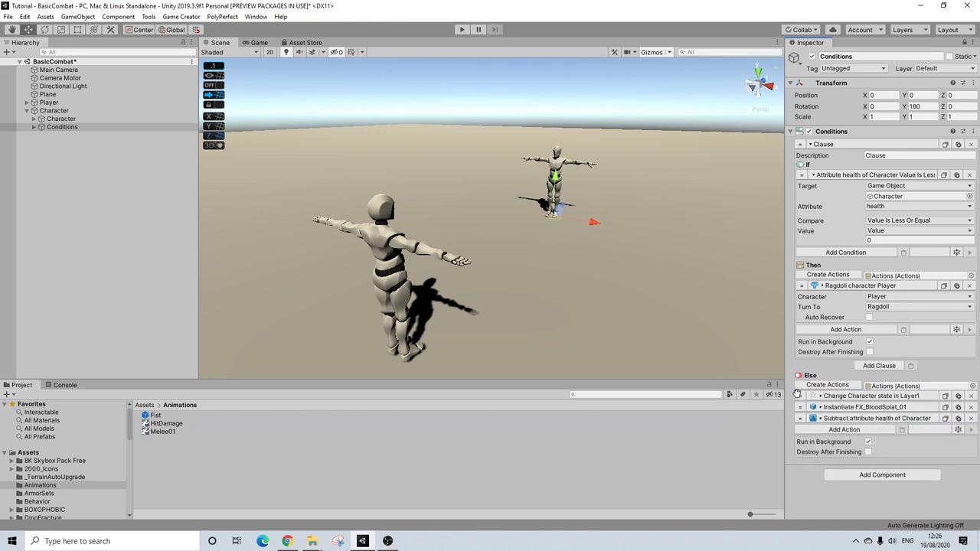
Add a Wait action of 0.4 seconds at the end of the Else branch
click(849, 430)
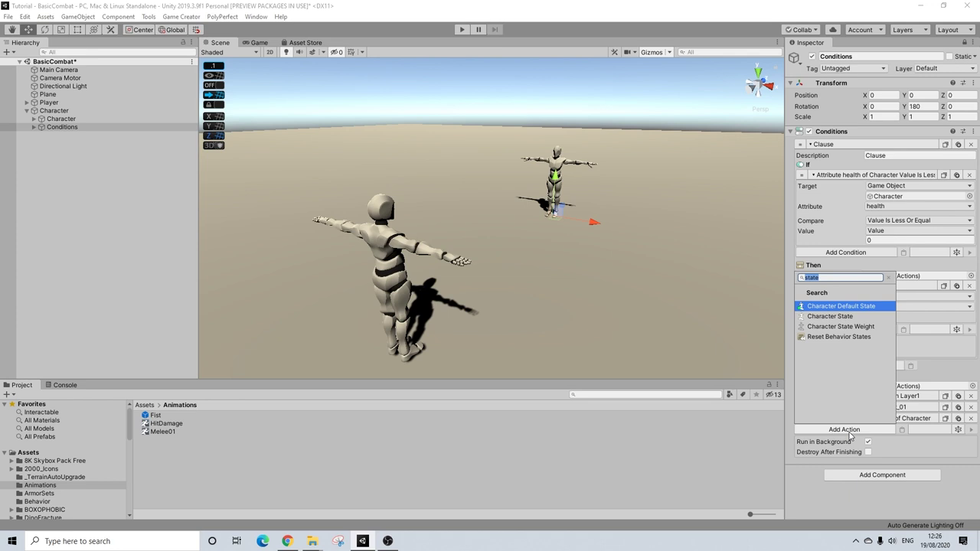
text(wait)
key(Return)
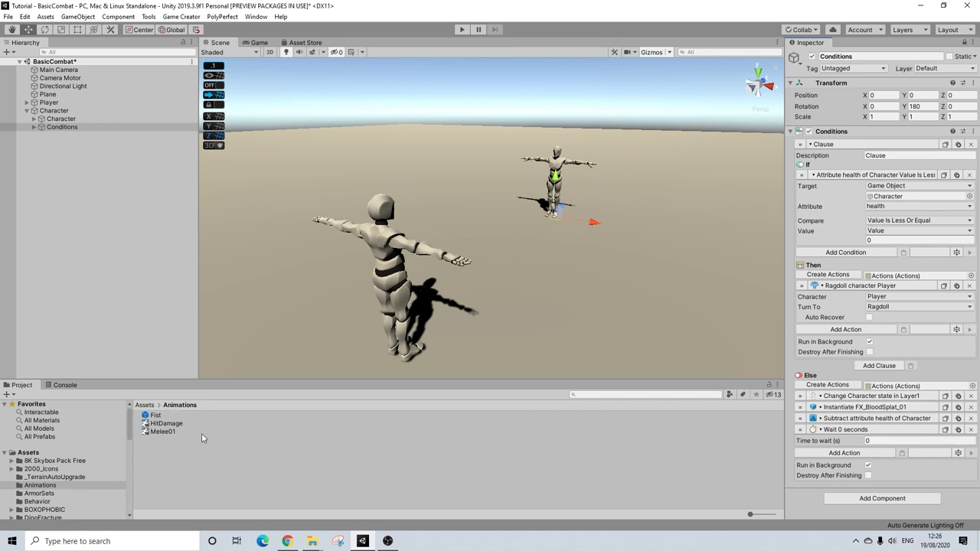
click(881, 442)
text(4)
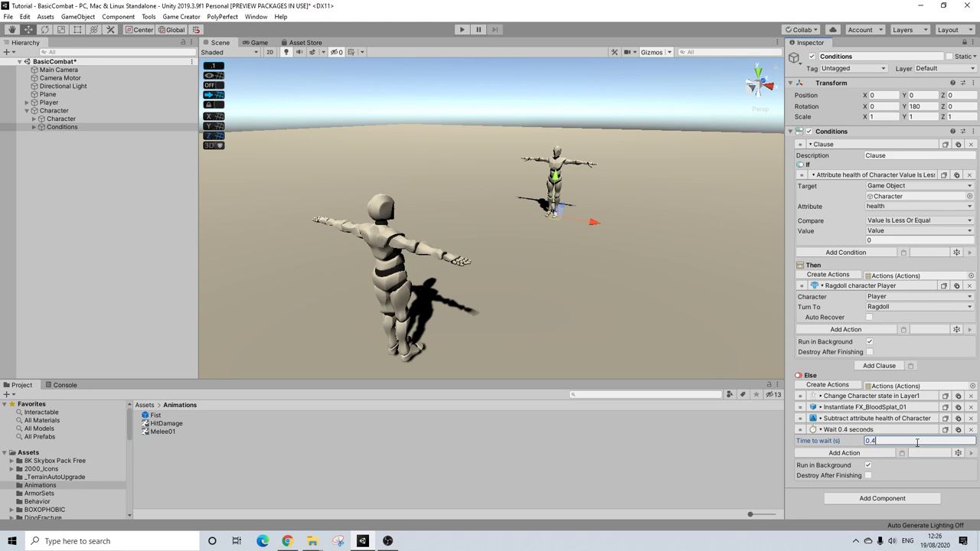
Copy the Change Character state action to below the Wait action, and set the wait time to 0.5 seconds
click(957, 397)
click(903, 453)
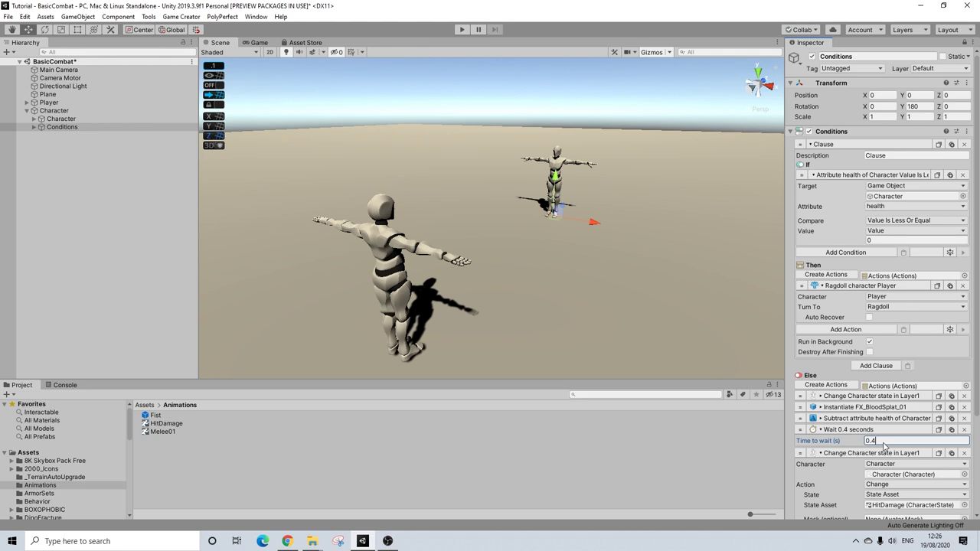
key(BackSpace)
text(5)
scroll(842, 445, down, 3)
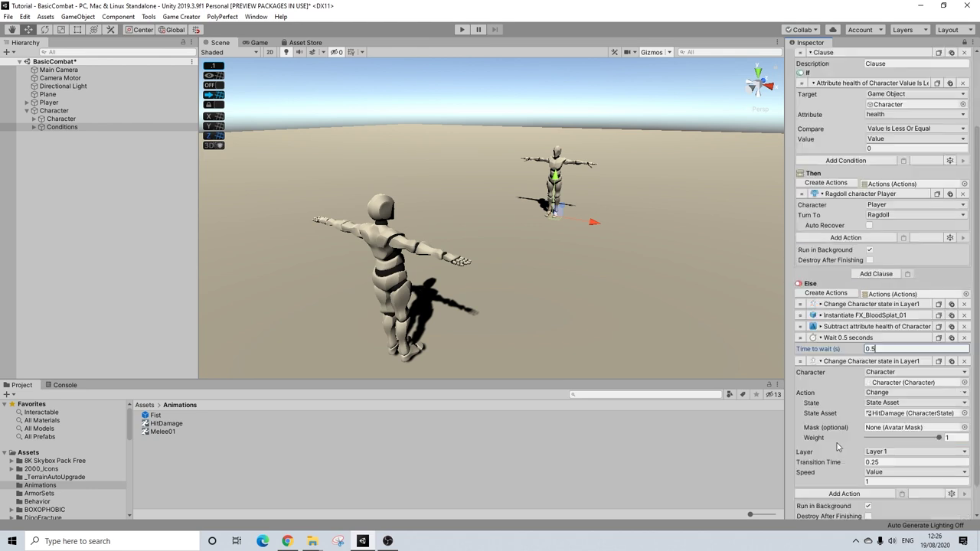
Change the last Character state action in the Else branch from Change to Reset, and collapse it along with the Wait action
click(862, 340)
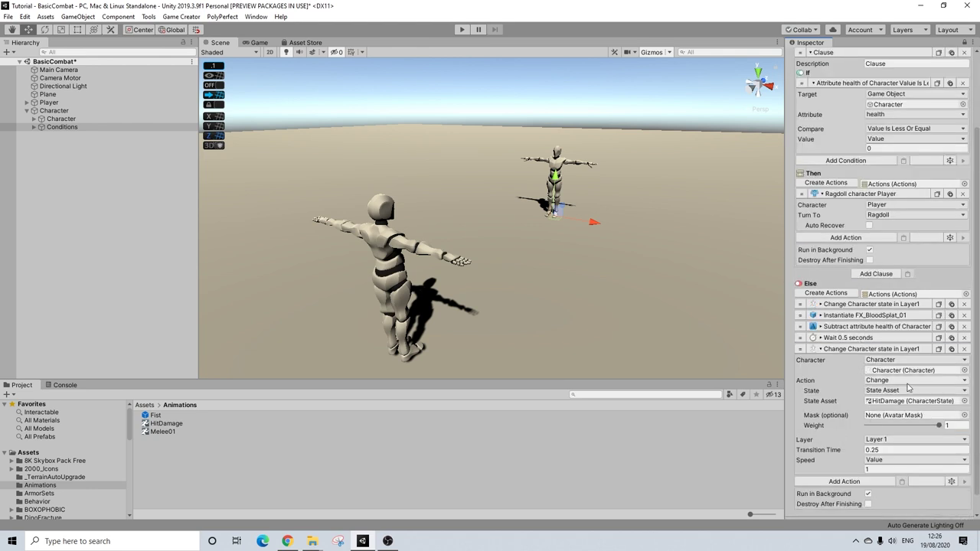
click(886, 391)
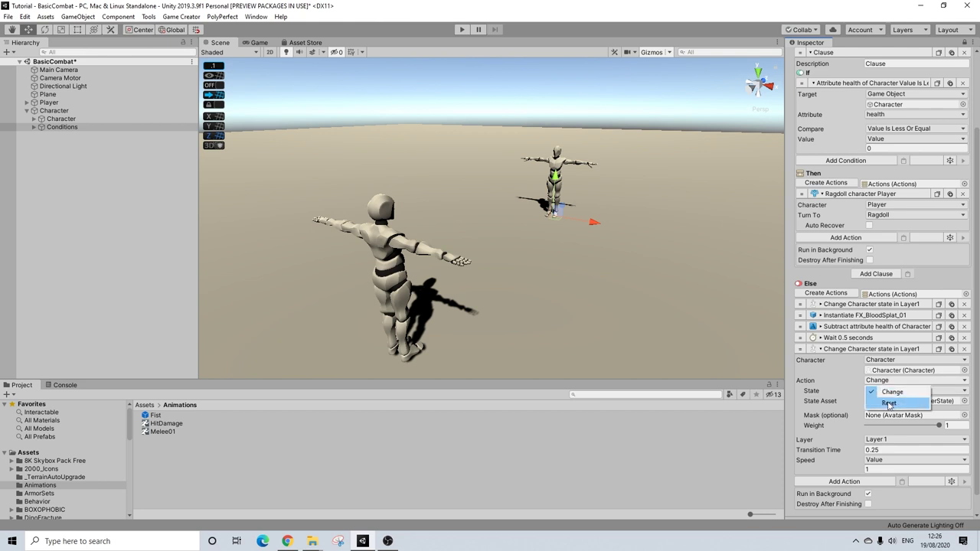
click(888, 404)
click(869, 373)
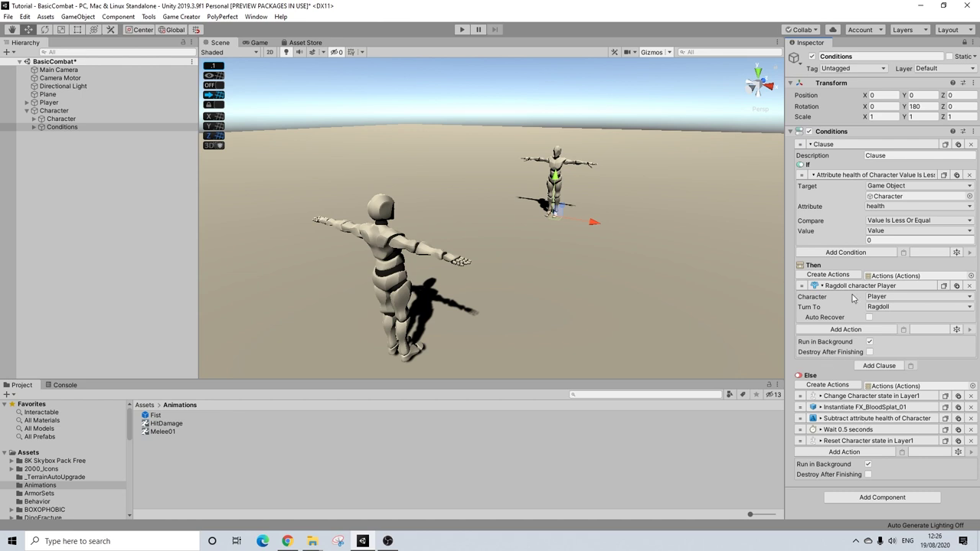
click(847, 441)
click(848, 441)
Point the Then branch's Ragdoll action at the parent Character instead of the Player, and collapse the action
alt+drag(614, 221, 537, 221)
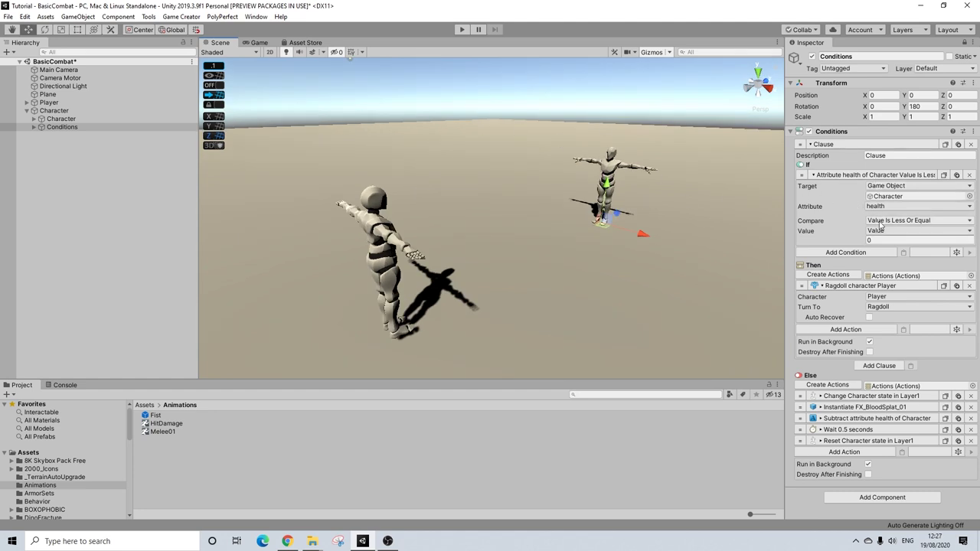
click(874, 241)
text(.)
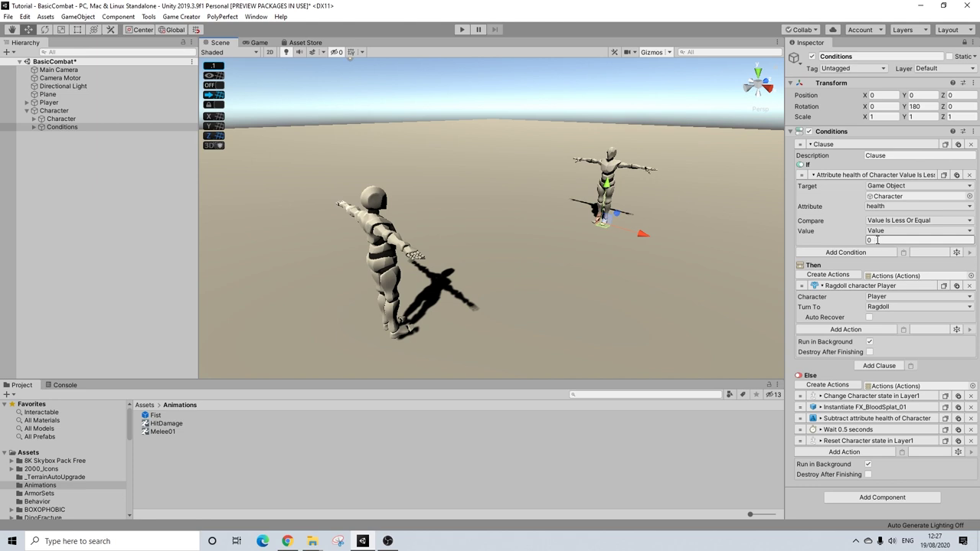
click(882, 298)
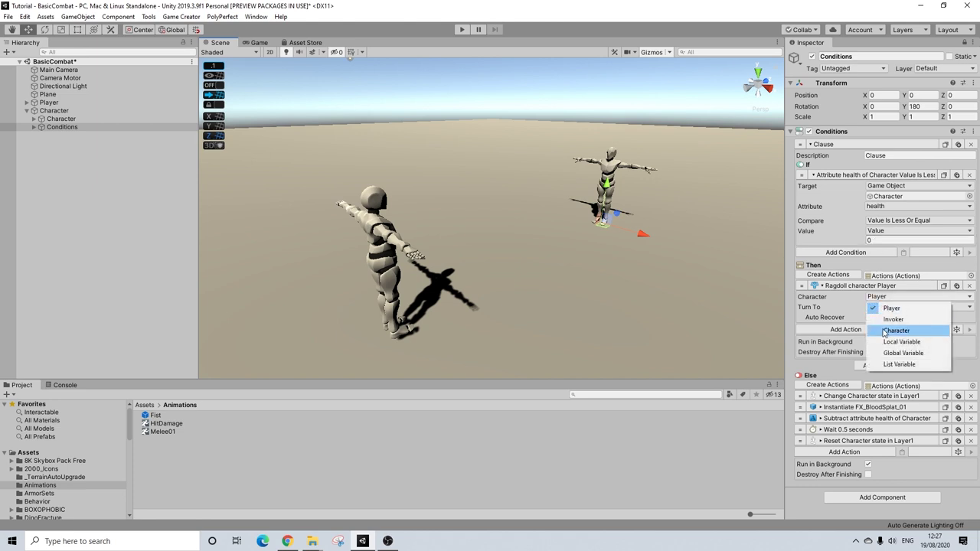
click(887, 332)
click(55, 111)
drag(57, 115, 892, 313)
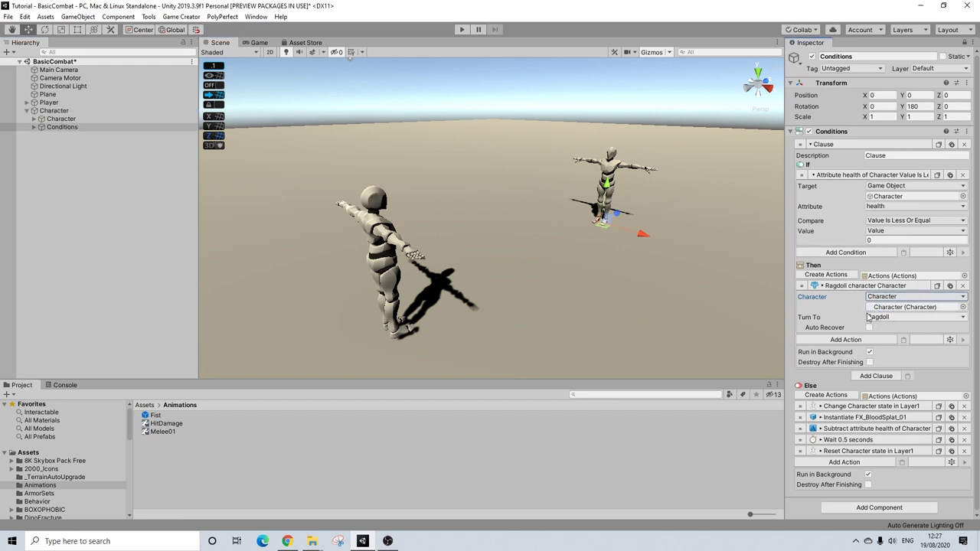
click(850, 287)
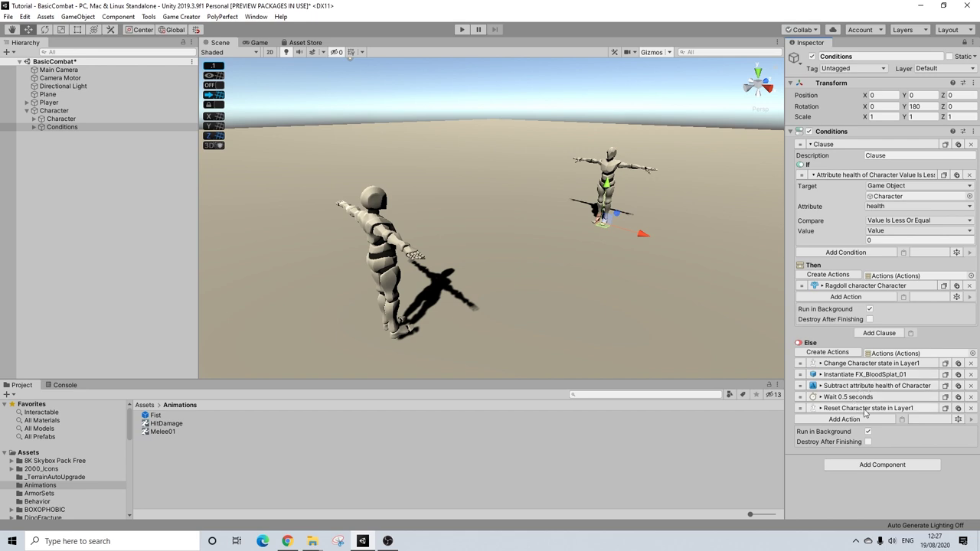
Play the scene and punch the enemy repeatedly to test the blood effect, hit reaction and ragdoll
click(462, 30)
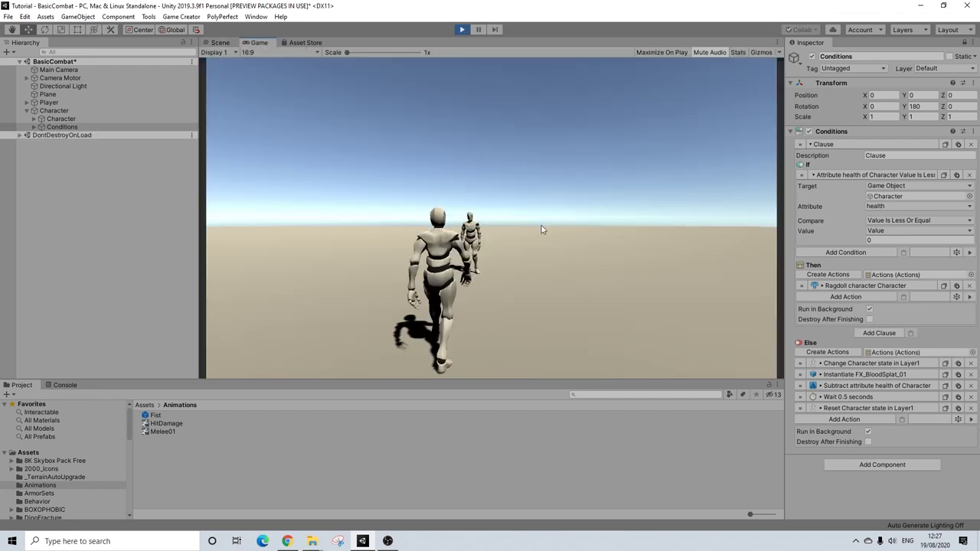
click(541, 230)
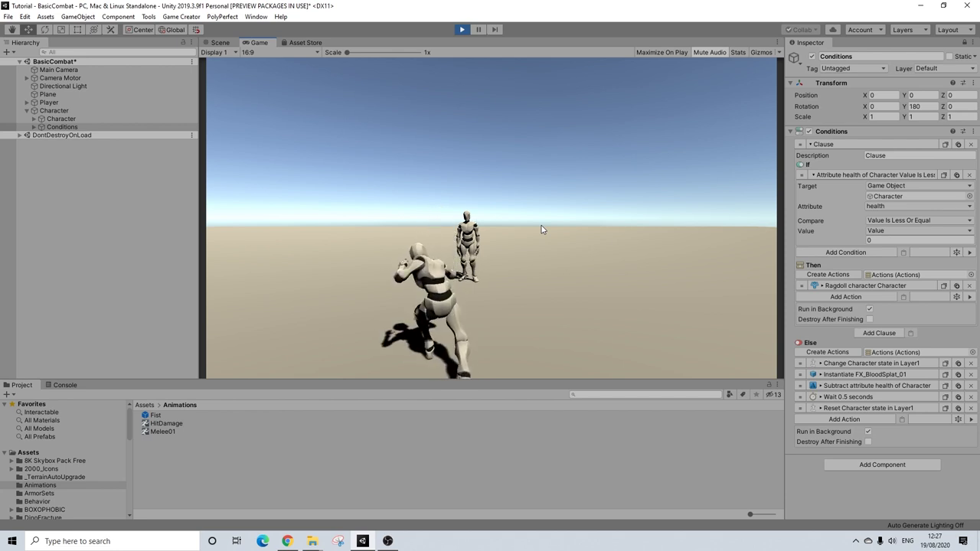
click(541, 230)
click(541, 229)
click(541, 230)
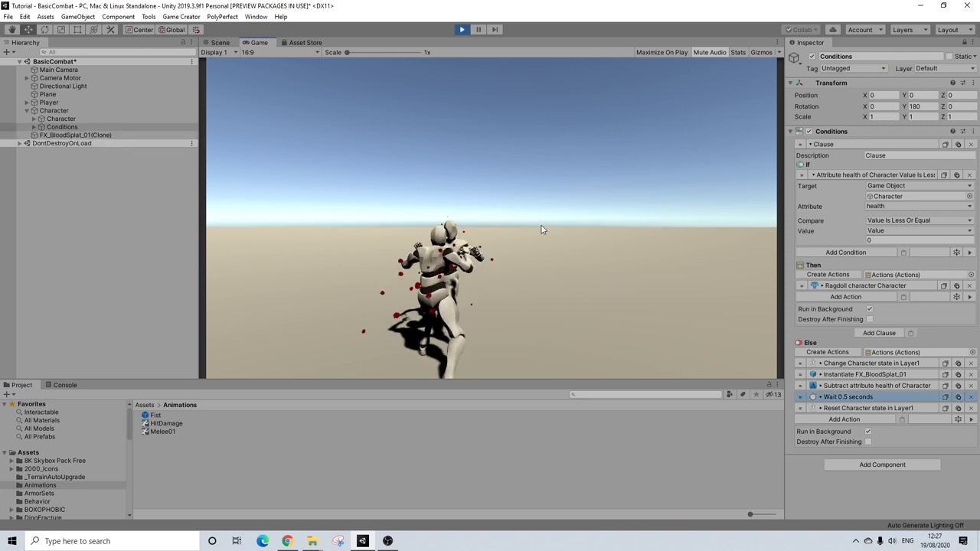
click(542, 230)
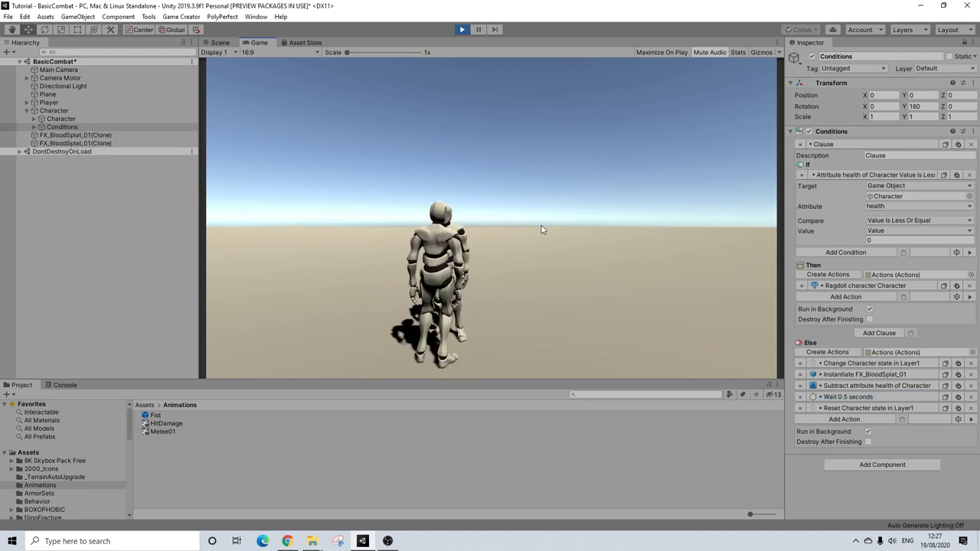
click(542, 229)
click(542, 230)
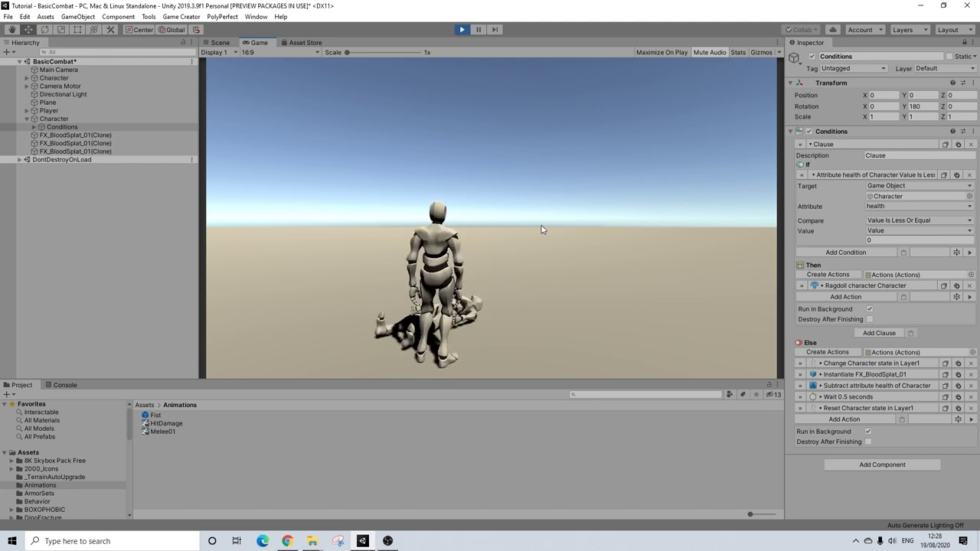
Walk the player around the fallen enemy to inspect the ragdoll, and stop the play test
key(w)
key(a)
key(d)
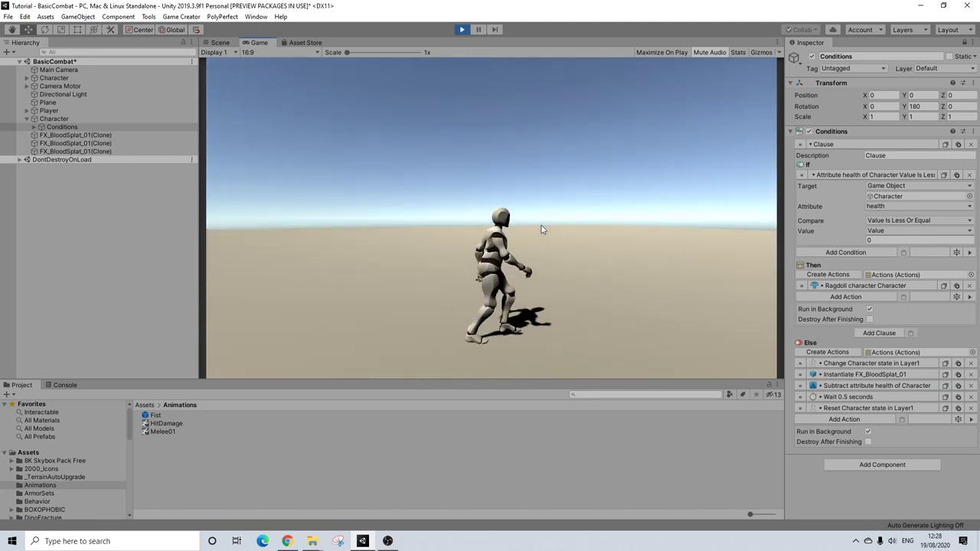
key(a)
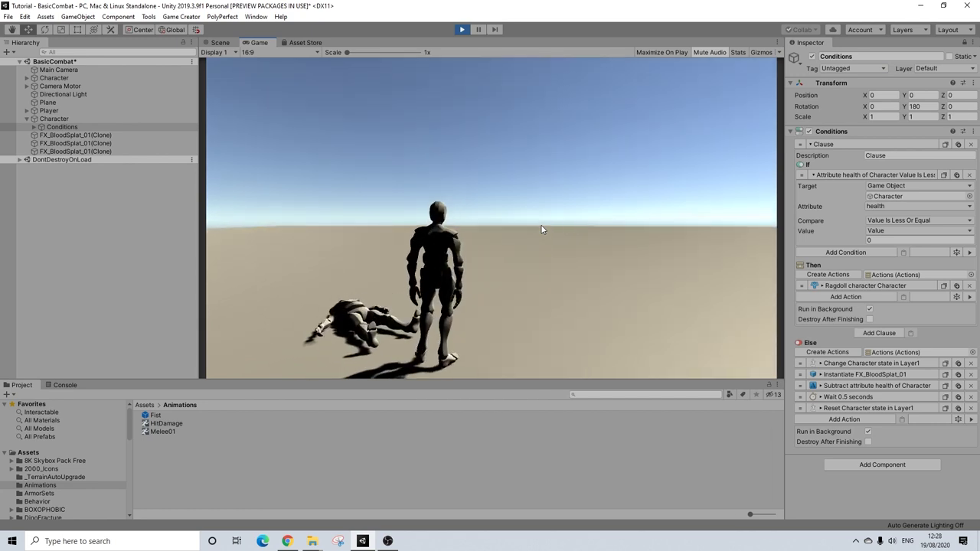
key(s)
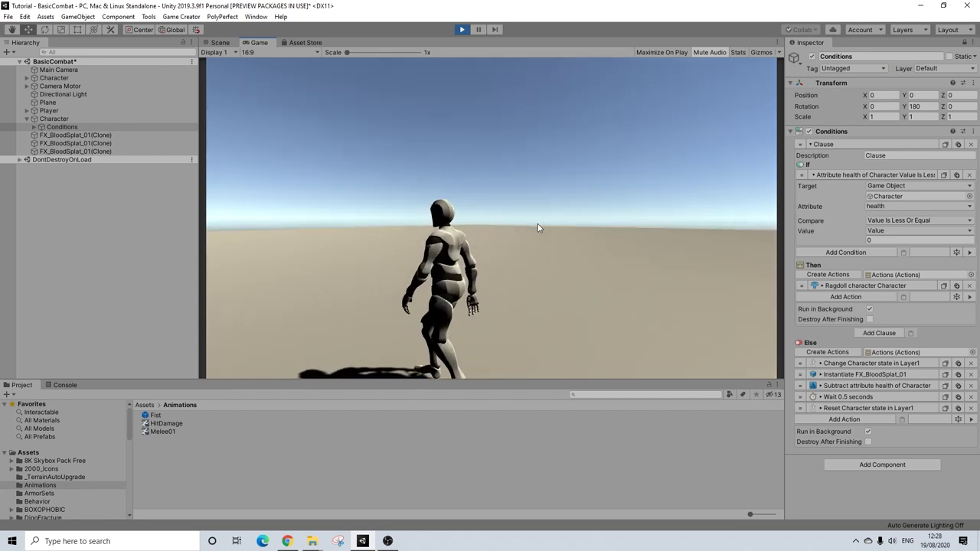
click(463, 30)
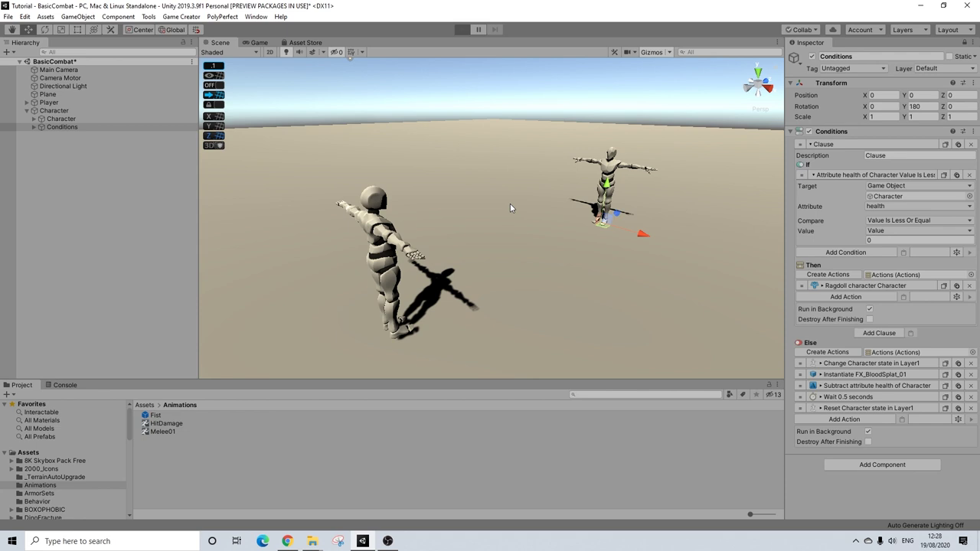
Play-test the scene again, walking up to the enemy and punching it three times
key(w)
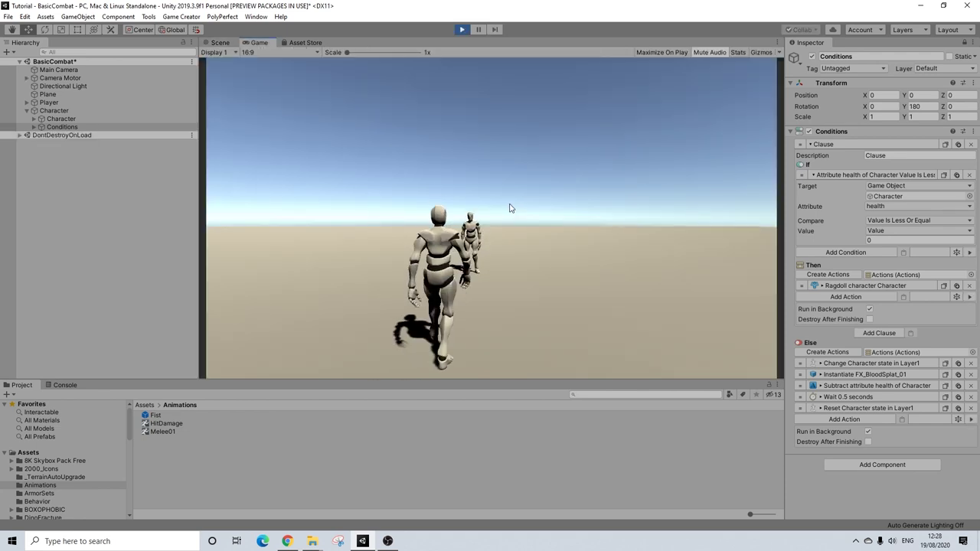
click(502, 224)
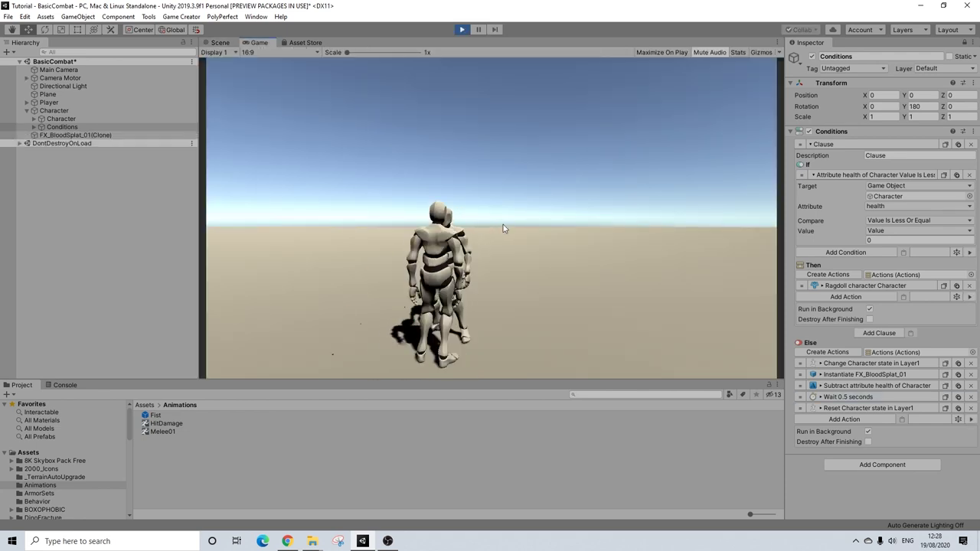
click(503, 224)
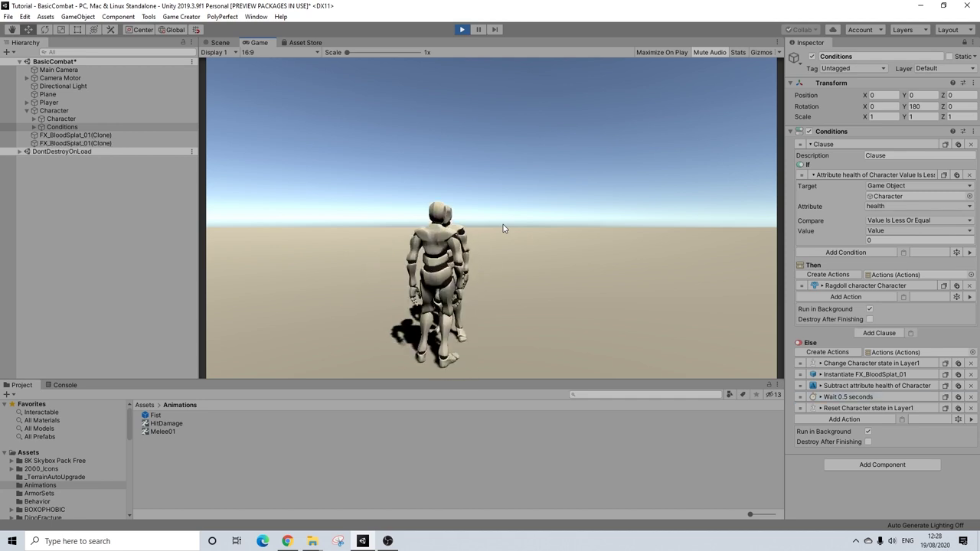
click(503, 225)
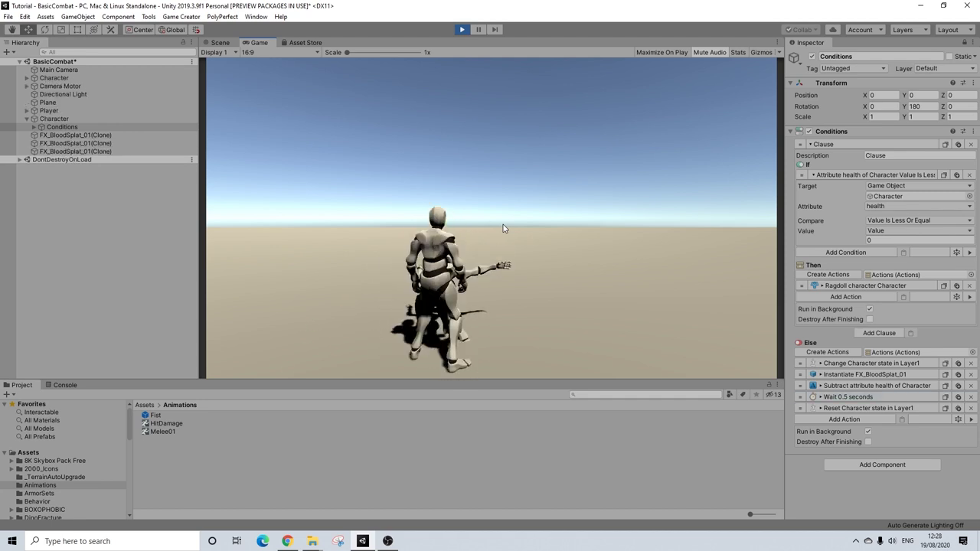
Move the player around the ragdolled enemy in the second play test to view it from several sides
key(w)
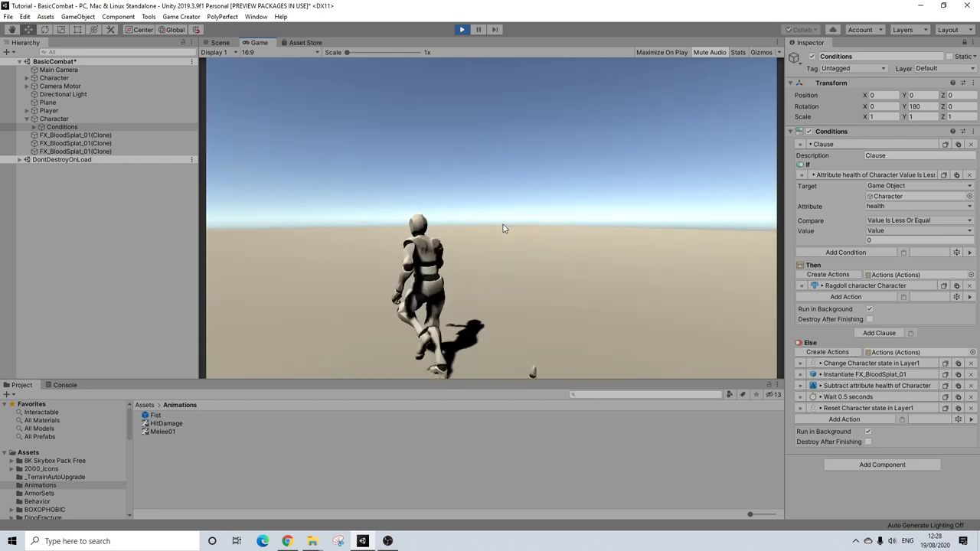
key(s)
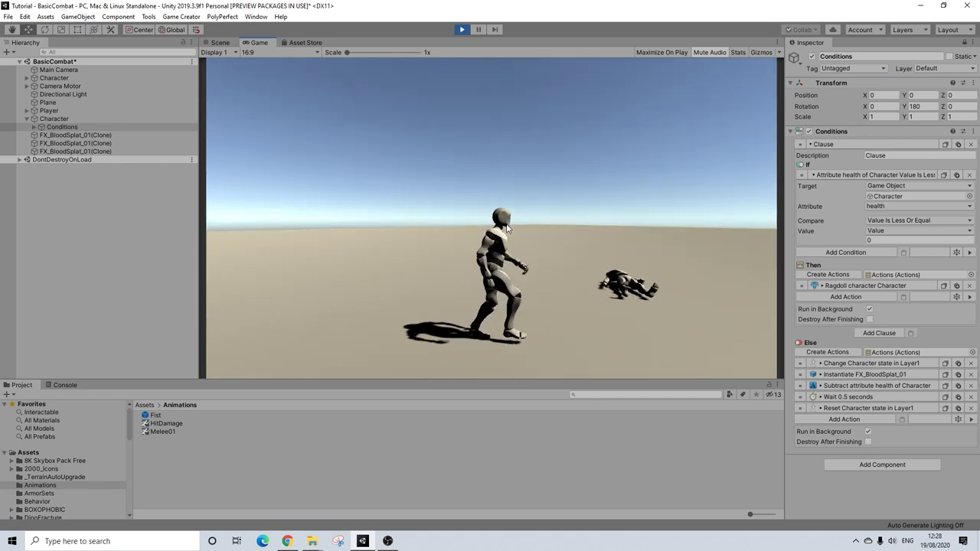
key(w)
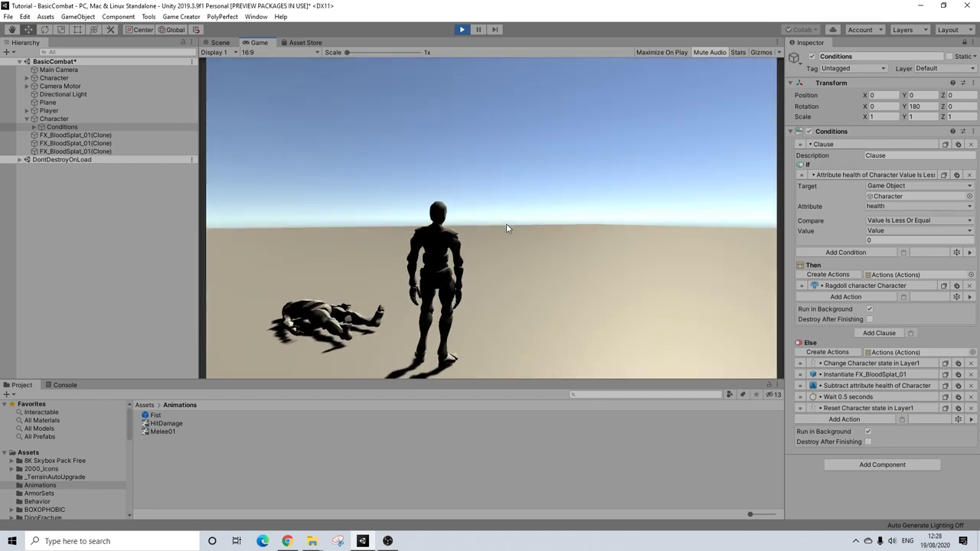
key(w)
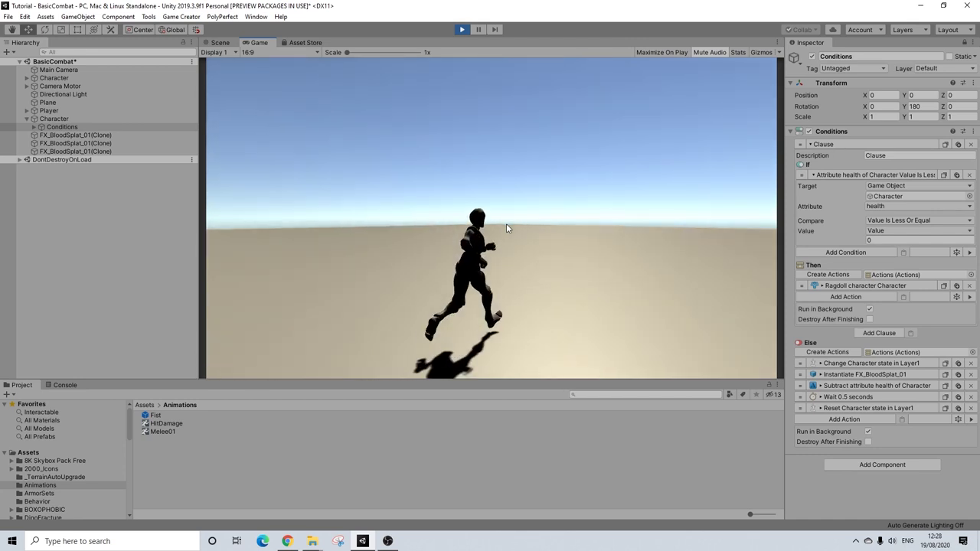
key(a)
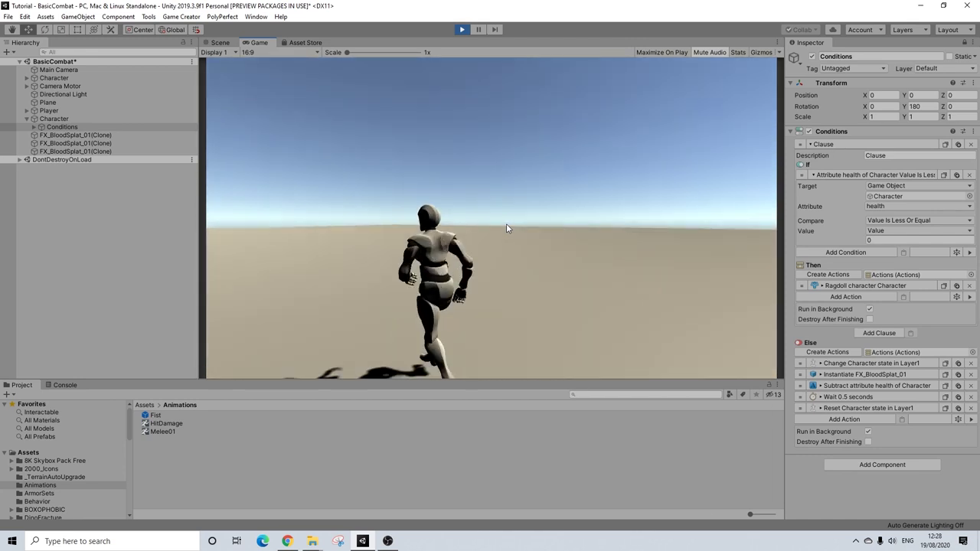
key(a)
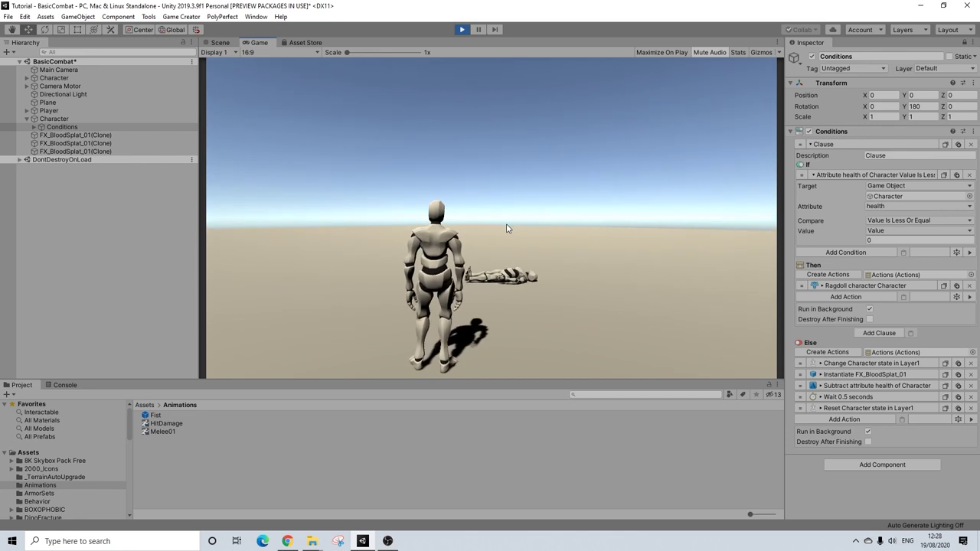